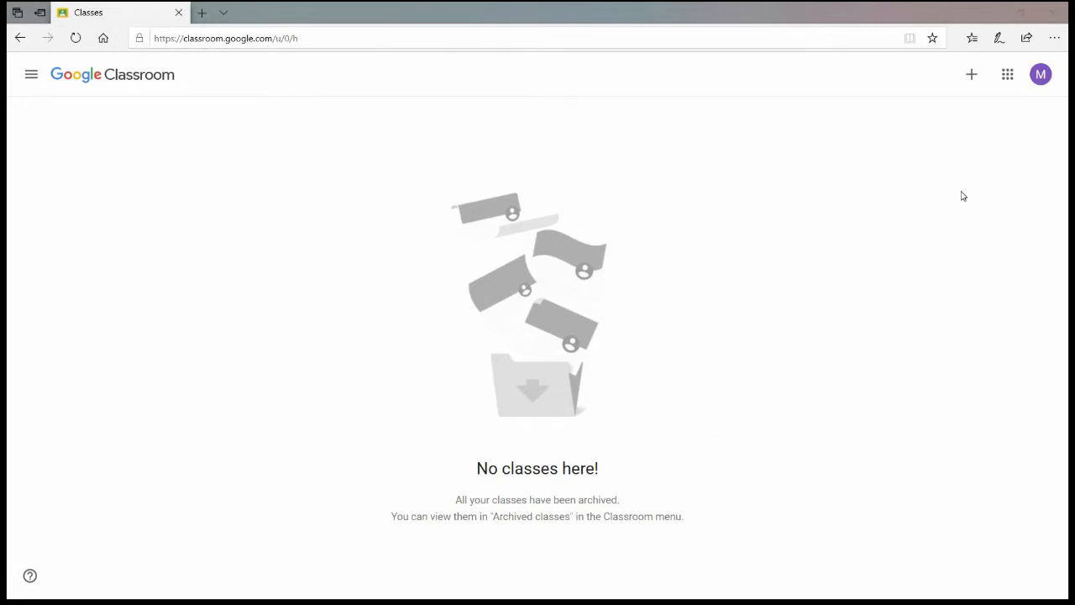
Create a class named TUTORIAL, acknowledging the notice about school use and dismissing the student invitation tip.
{"action": "left_click", "coordinate": [971, 75]}
{"action": "left_click", "coordinate": [936, 134]}
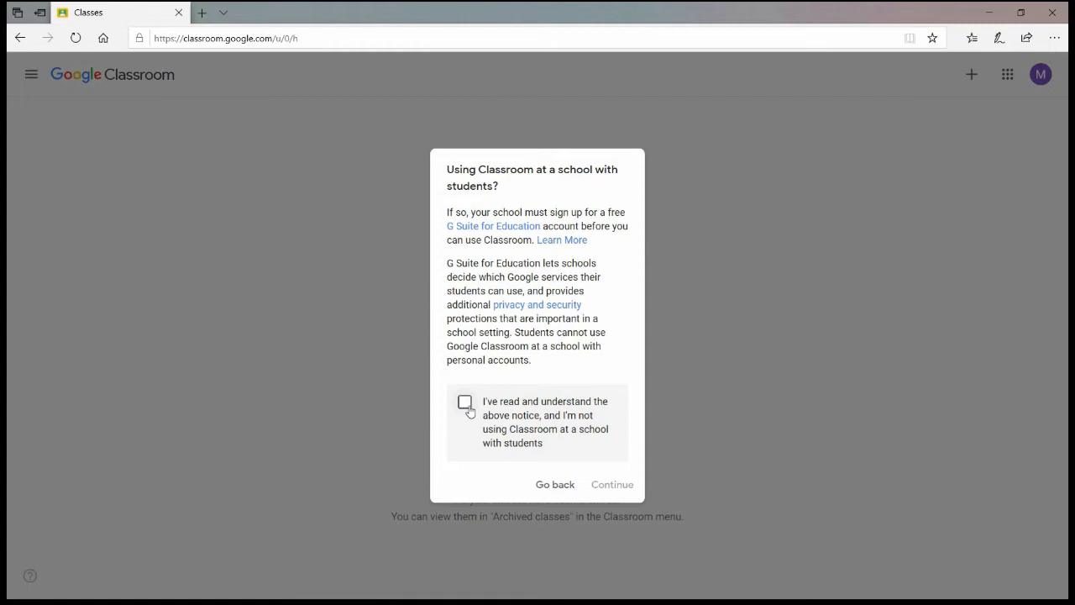
{"action": "left_click", "coordinate": [466, 405]}
{"action": "left_click", "coordinate": [612, 488]}
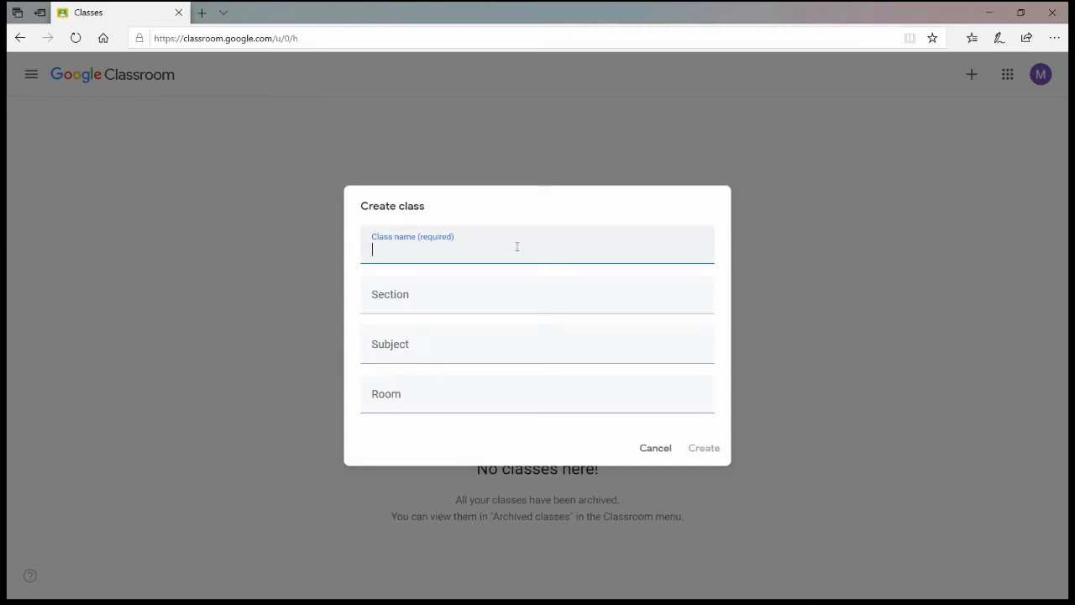
{"action": "type", "text": "TU"}
{"action": "type", "text": "TORIAL"}
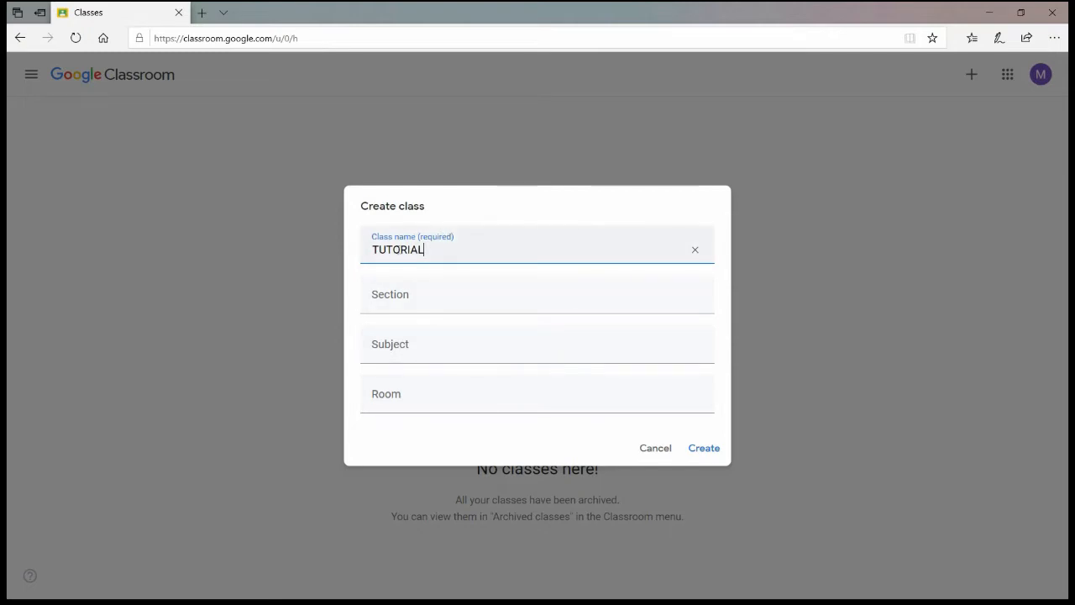
{"action": "left_click", "coordinate": [704, 447]}
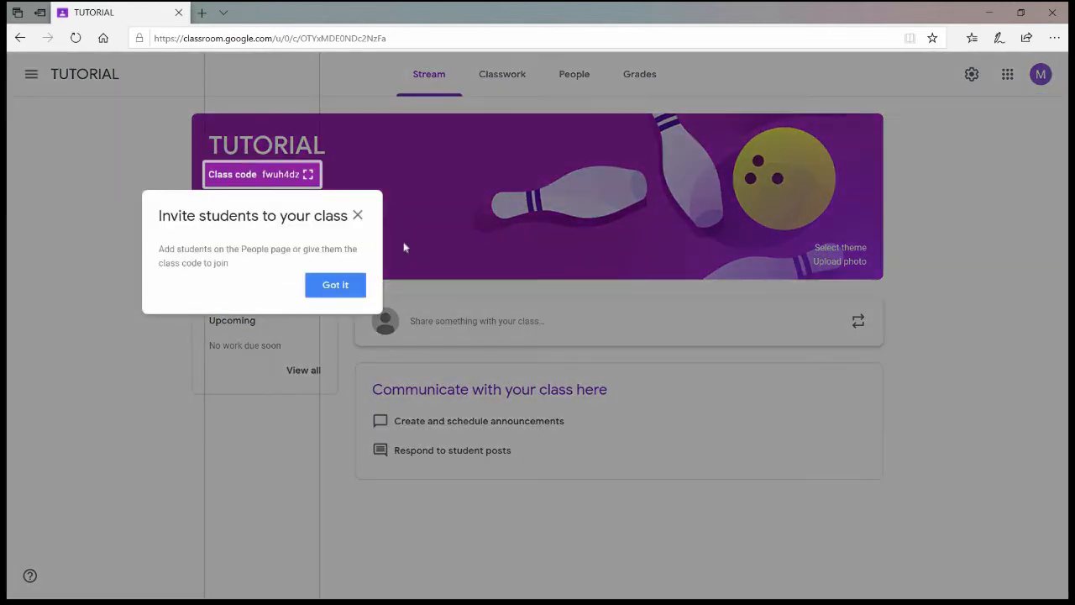
{"action": "left_click", "coordinate": [358, 215]}
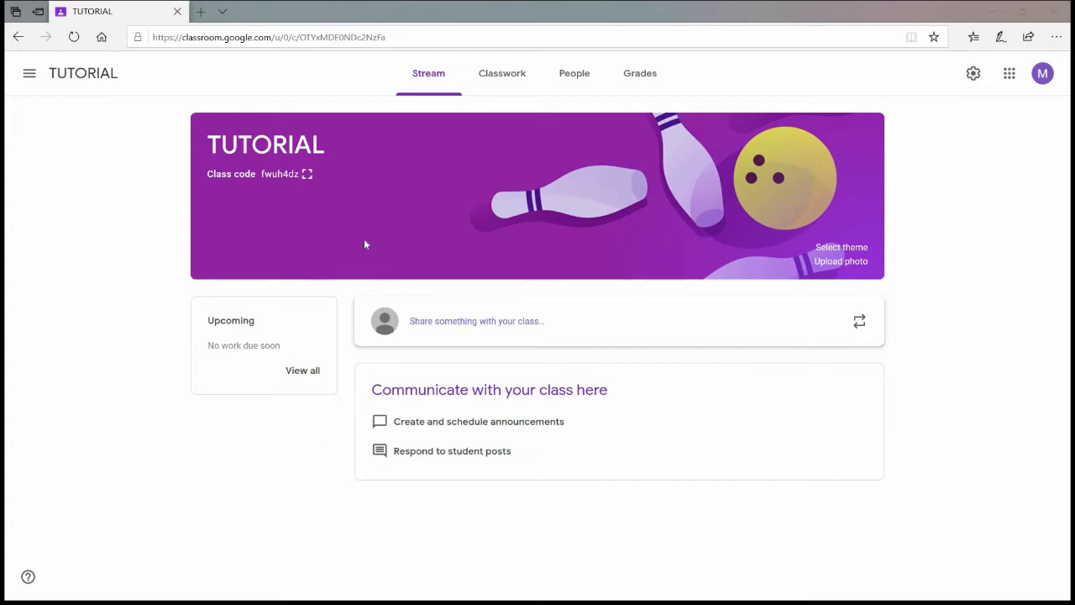
View the class code in its enlarged display and close it again.
{"action": "left_click", "coordinate": [308, 175]}
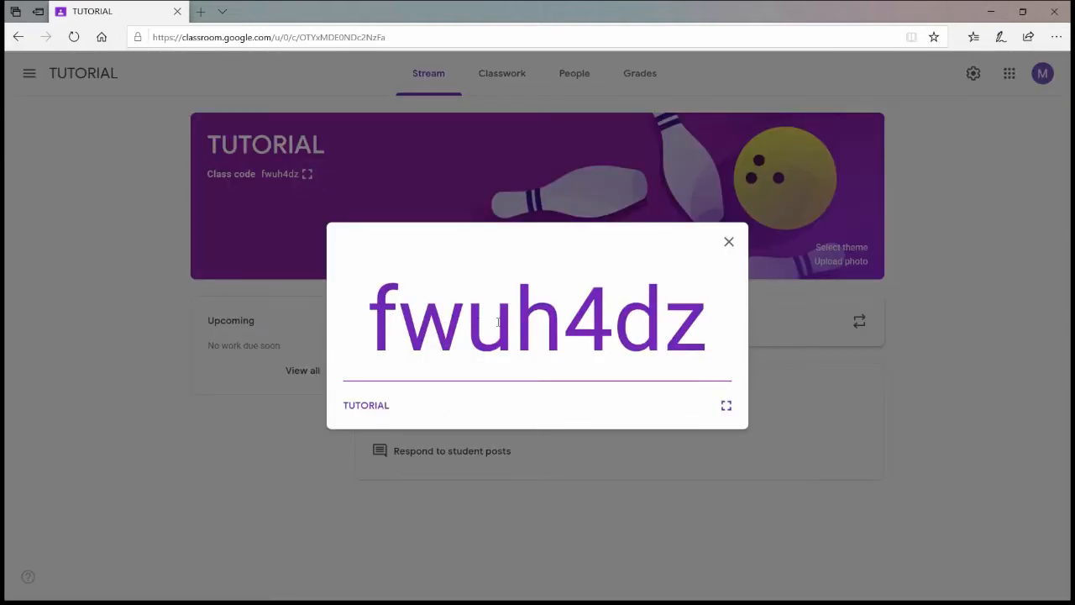
{"action": "left_click", "coordinate": [730, 243]}
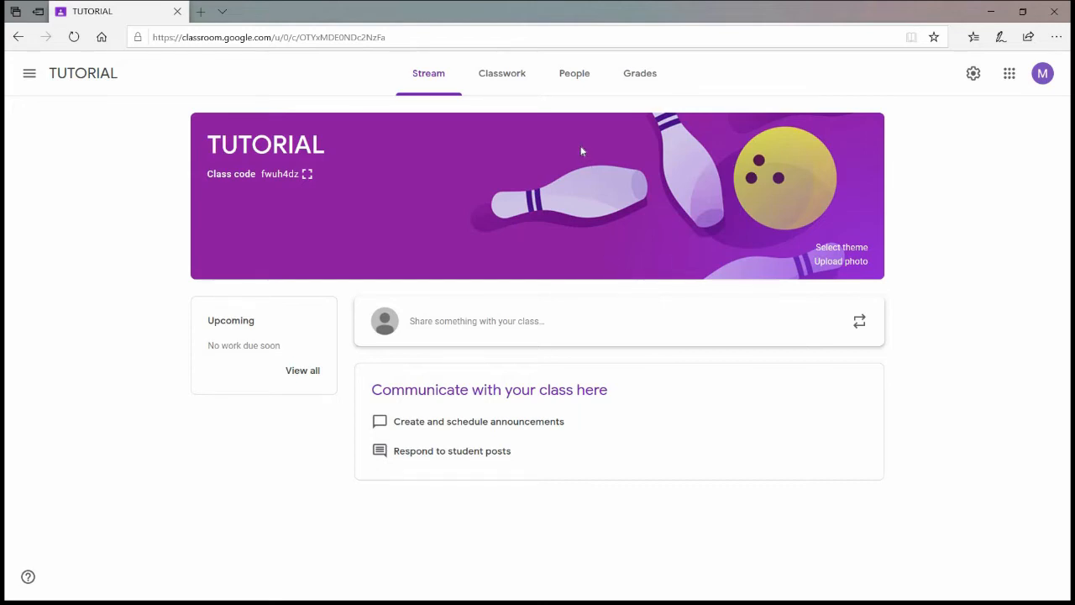
Invite a student to the TUTORIAL class by searching for the student's name and picking the matching e-mail account.
{"action": "left_click", "coordinate": [575, 79]}
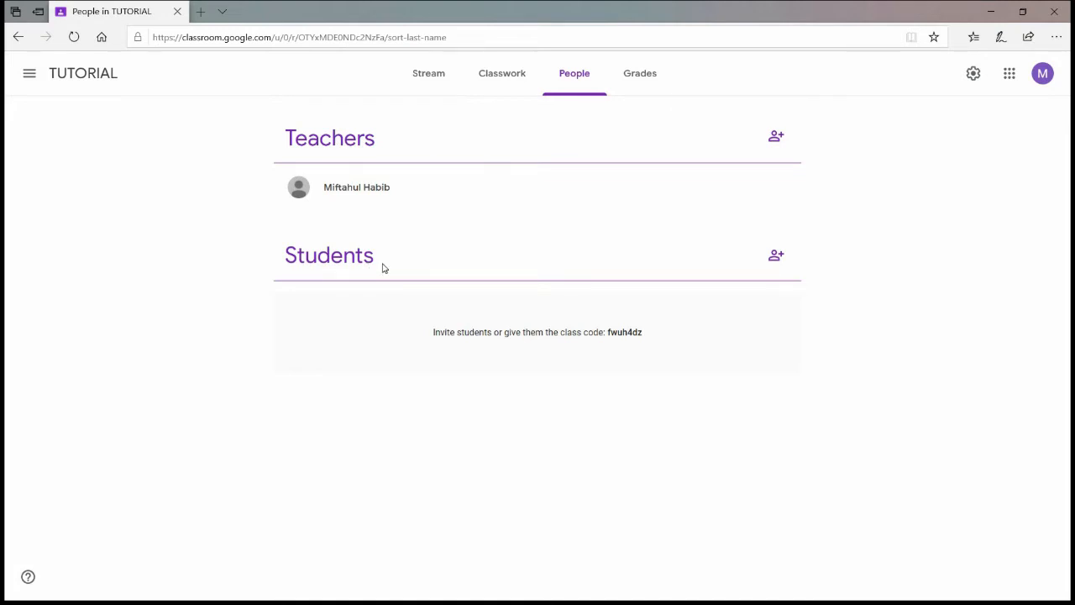
{"action": "left_click", "coordinate": [774, 261]}
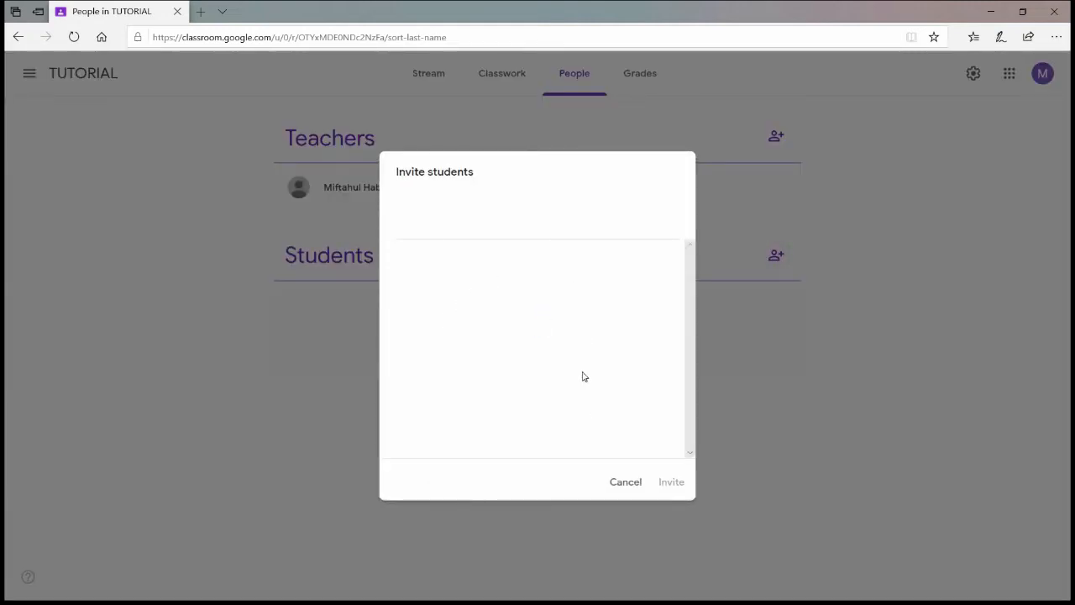
{"action": "left_click", "coordinate": [449, 225]}
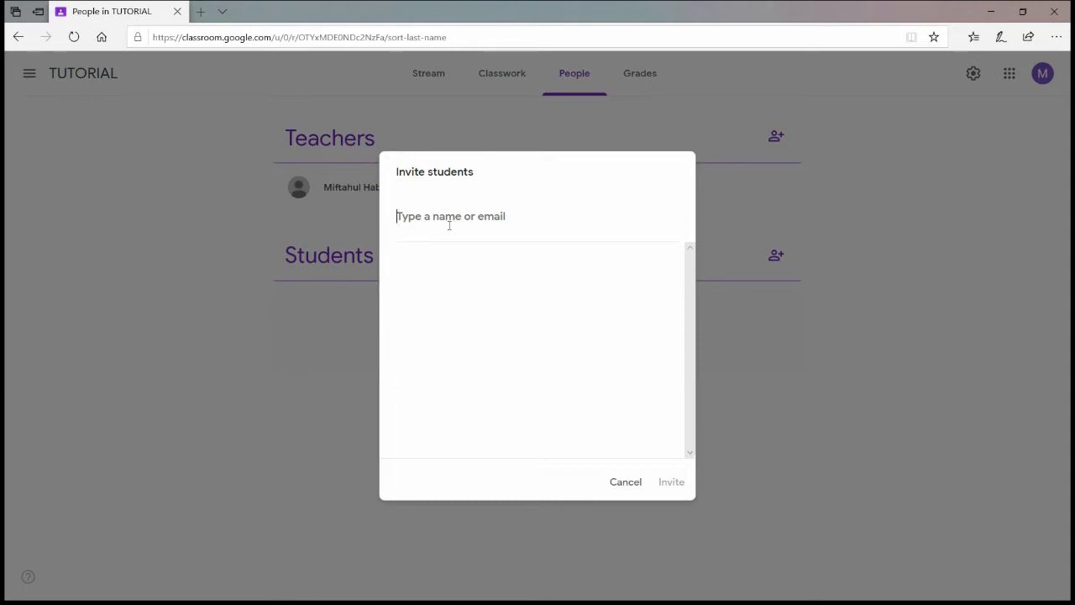
{"action": "type", "text": "habib"}
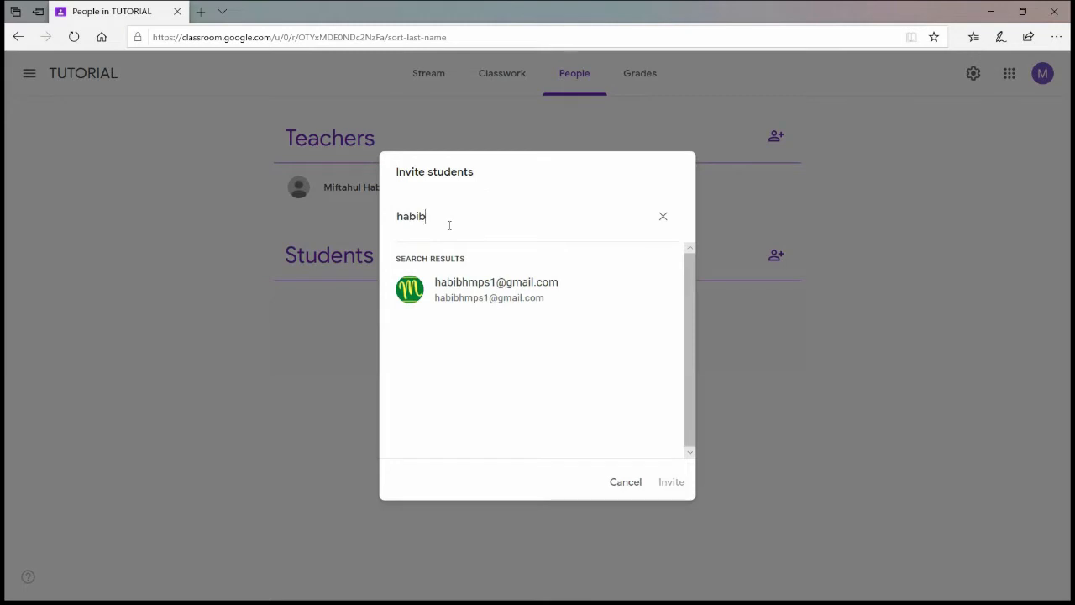
{"action": "left_click", "coordinate": [467, 295]}
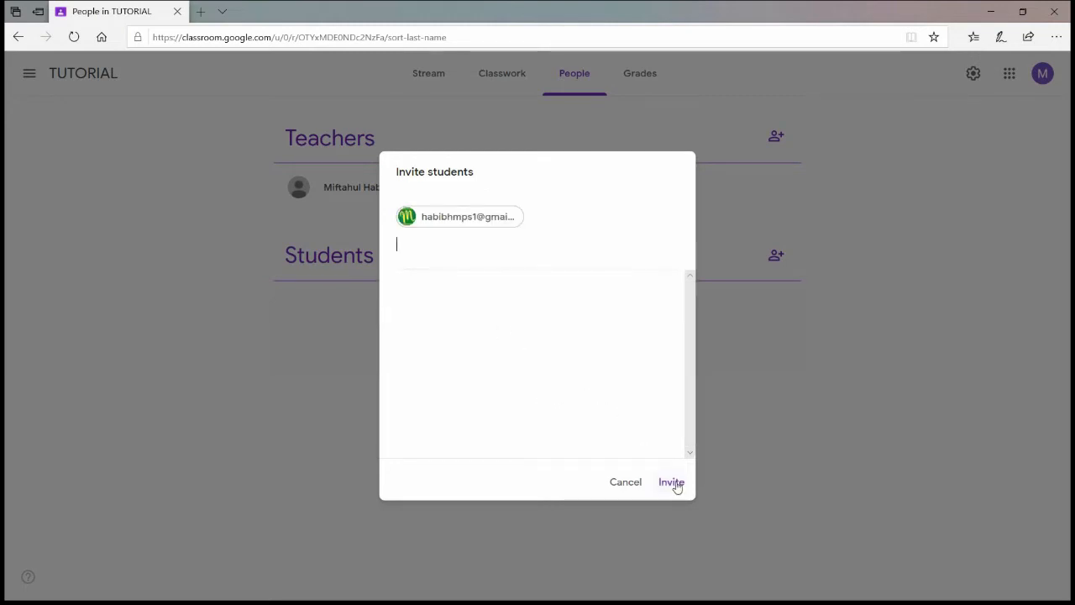
{"action": "left_click", "coordinate": [672, 483]}
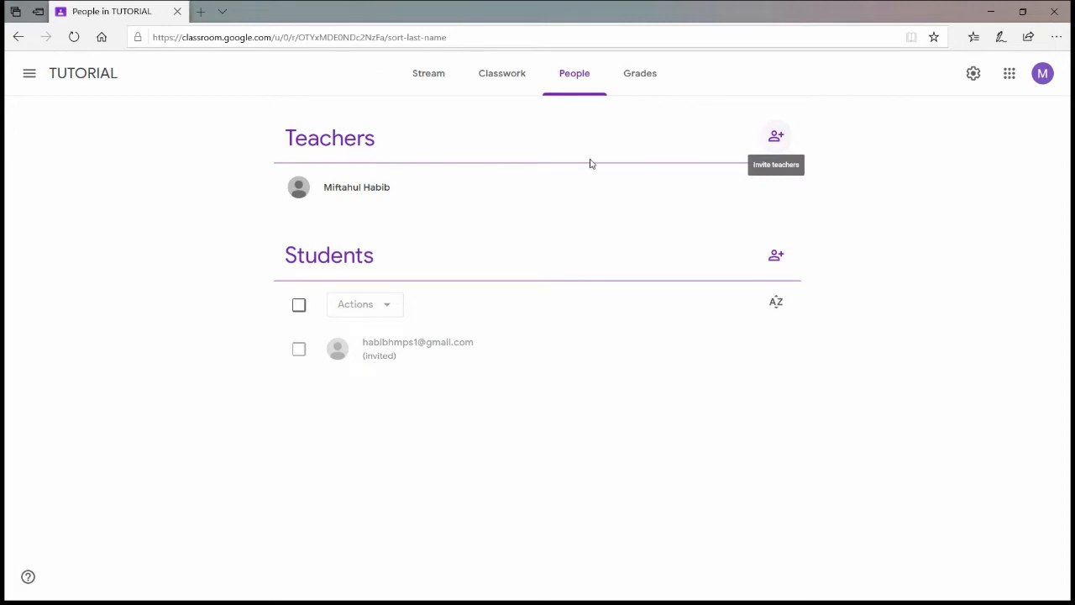
Look at the invitation form for additional teachers and close it without inviting anyone.
{"action": "left_click", "coordinate": [776, 138]}
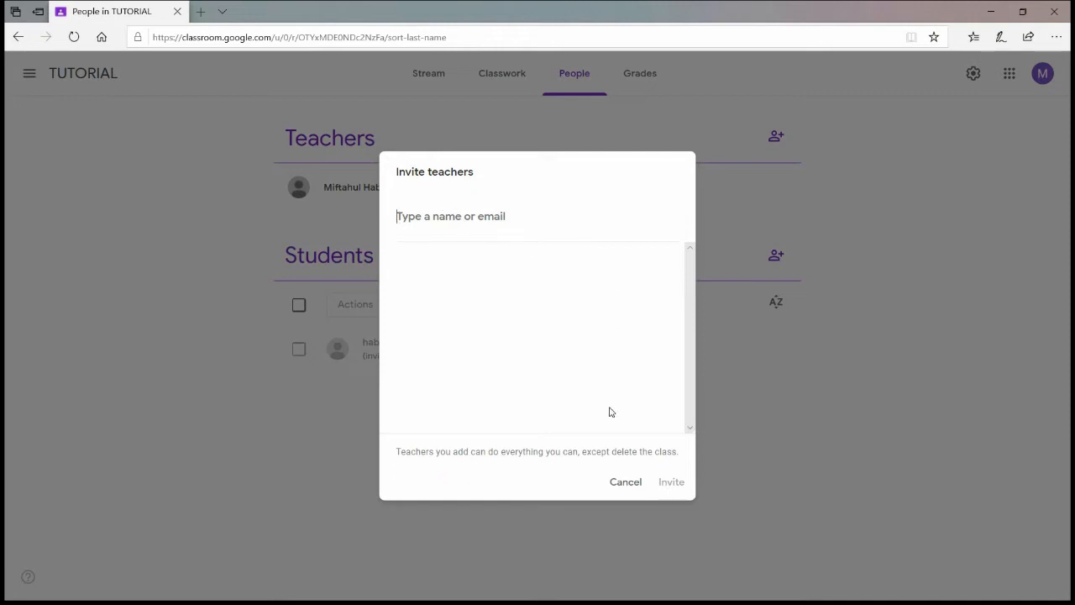
{"action": "left_click", "coordinate": [624, 487]}
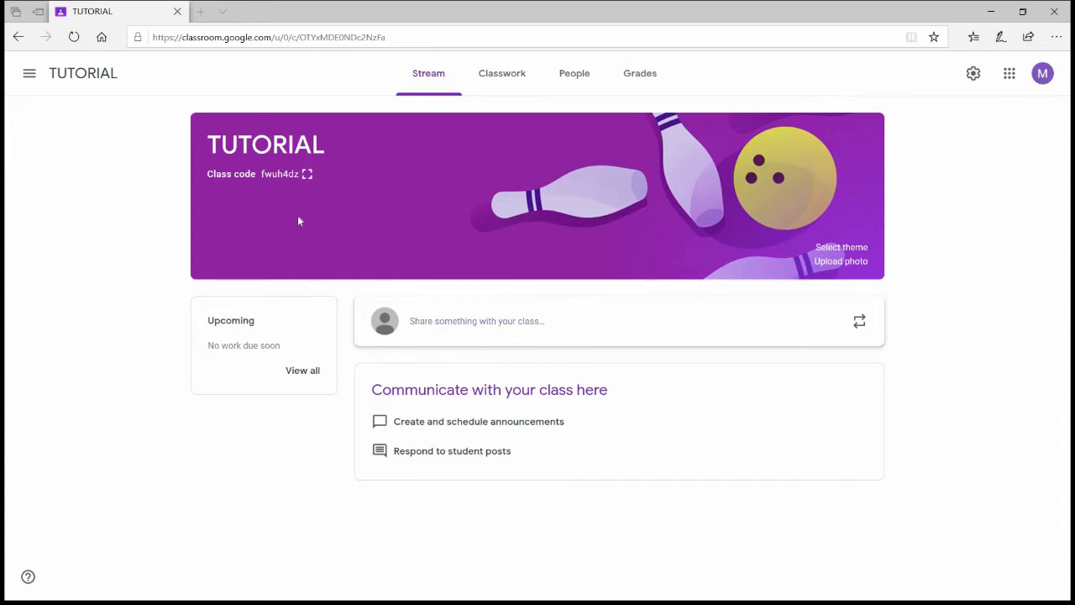
Start a stream announcement for all students with the text "Contoh Materi".
{"action": "left_click", "coordinate": [475, 330]}
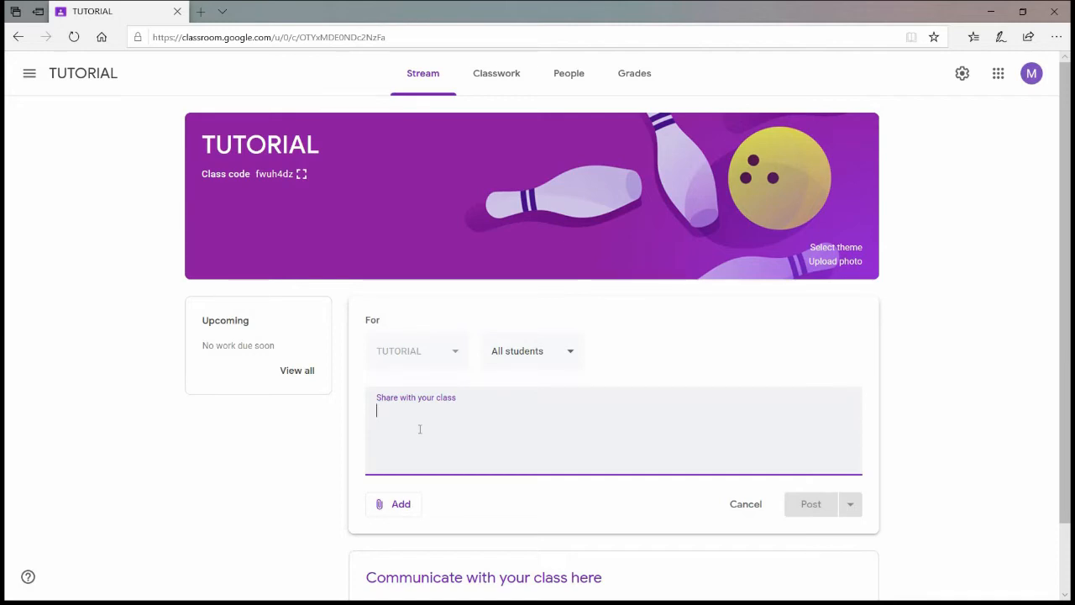
{"action": "type", "text": "COntac"}
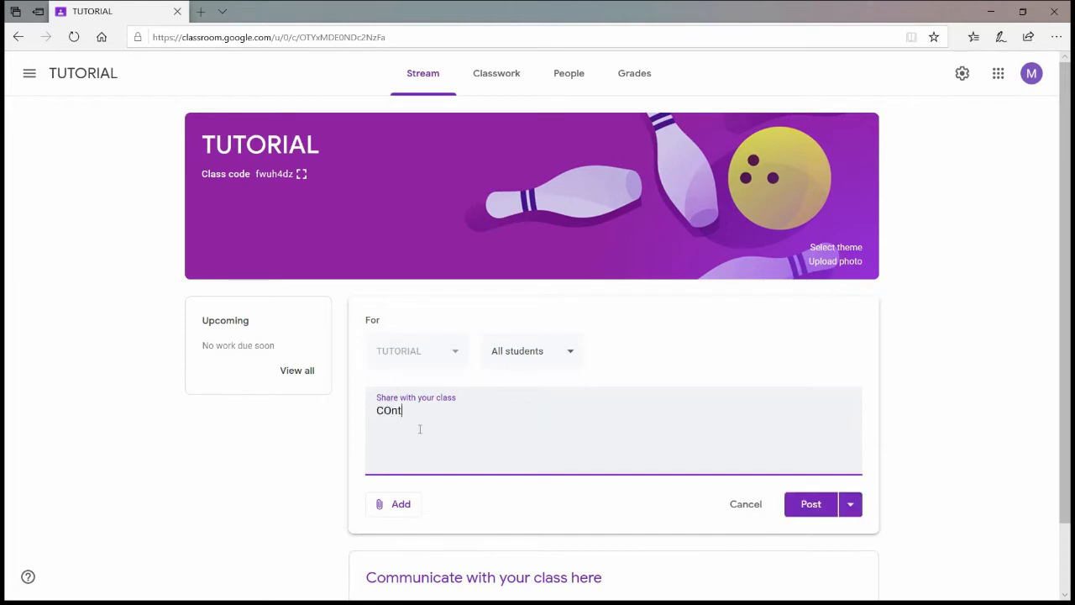
{"action": "key", "text": "BackSpace"}
{"action": "key", "text": "BackSpace"}
{"action": "key", "text": "BackSpace"}
{"action": "key", "text": "BackSpace"}
{"action": "key", "text": "BackSpace"}
{"action": "type", "text": "ontoh Materi"}
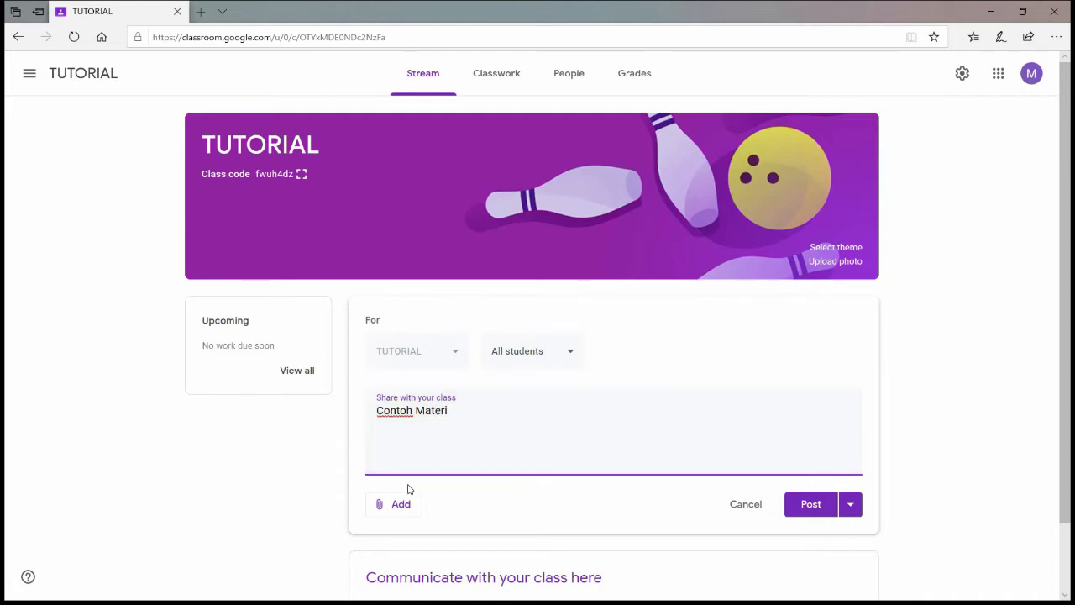
Search YouTube for "Kuliah TIK dalam pembelajaran sejarah" and attach the Tutorial Mendeley video to the announcement.
{"action": "scroll", "coordinate": [456, 434], "scroll_direction": "down", "scroll_amount": 1}
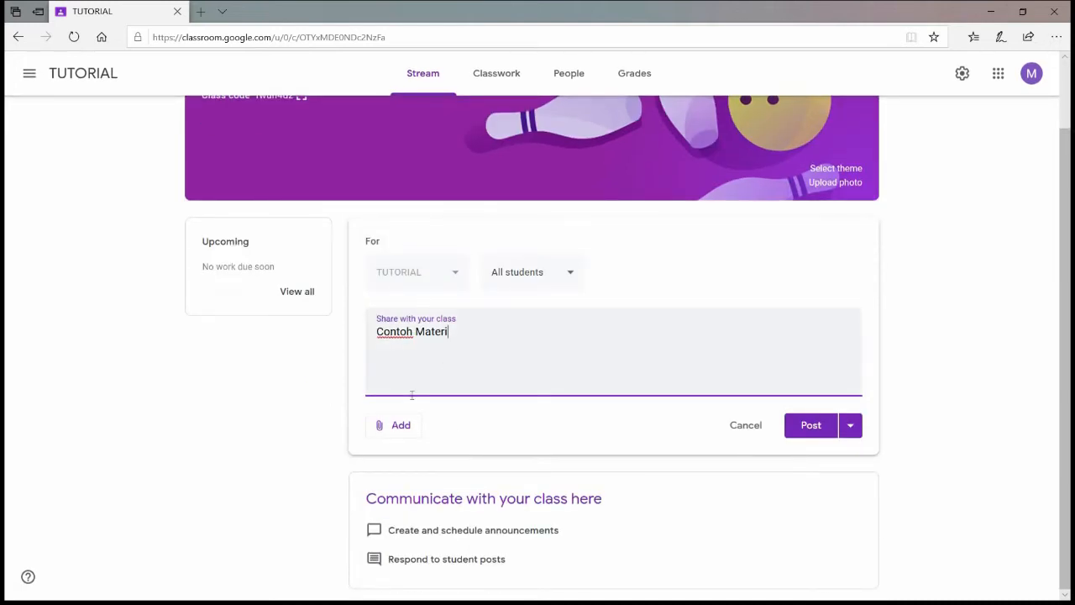
{"action": "left_click", "coordinate": [401, 426]}
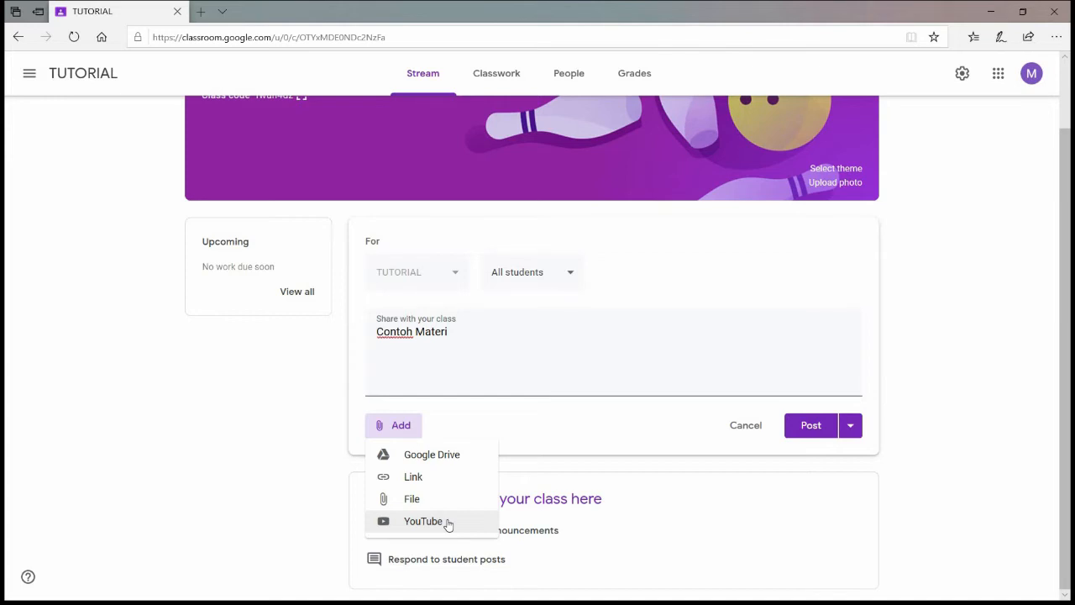
{"action": "left_click", "coordinate": [420, 523]}
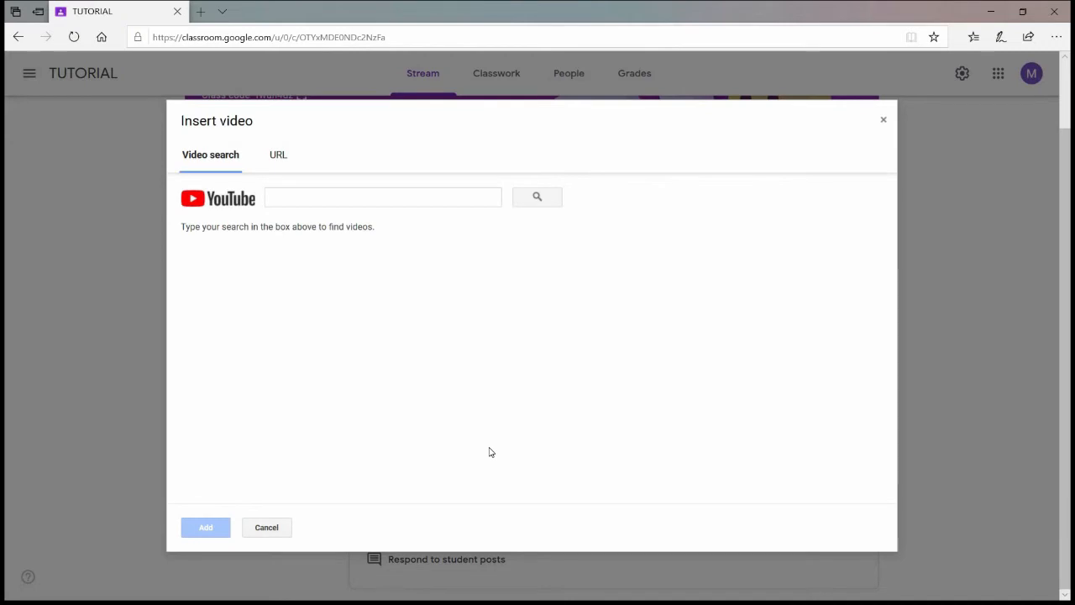
{"action": "left_click", "coordinate": [278, 162]}
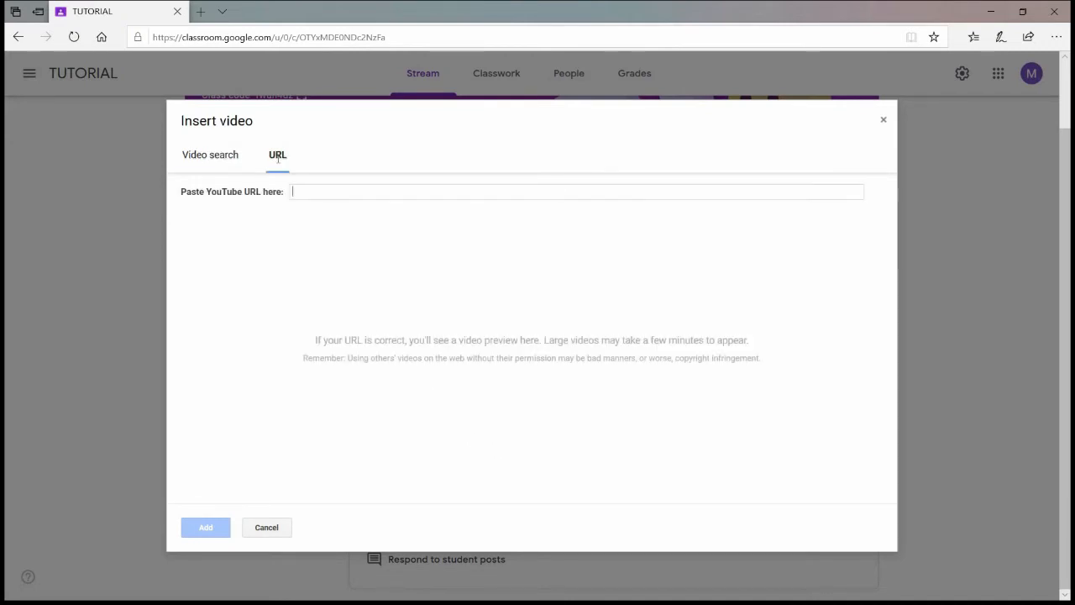
{"action": "left_click", "coordinate": [208, 165]}
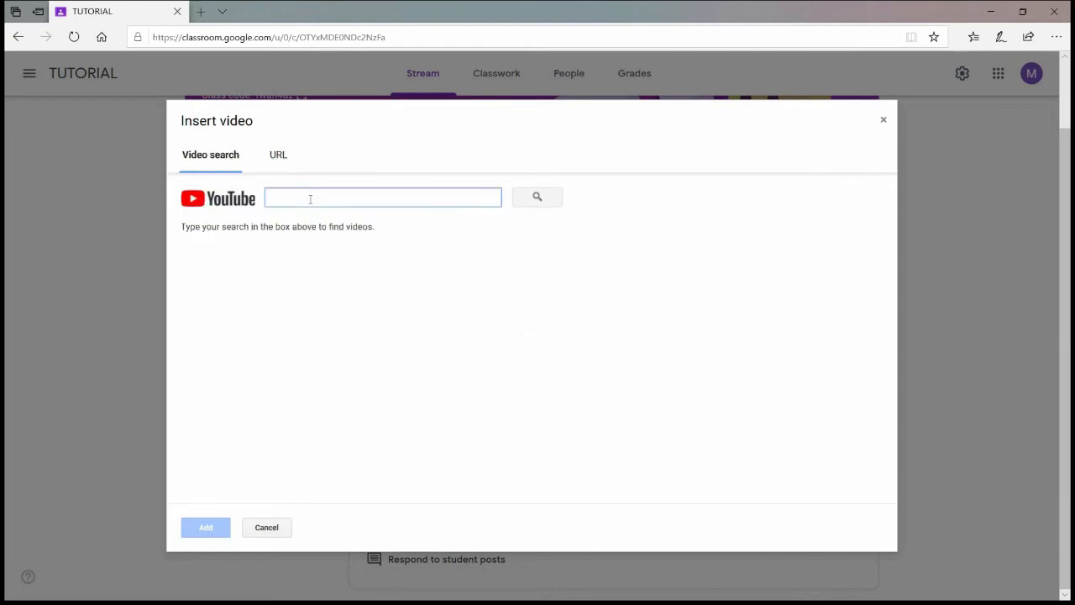
{"action": "type", "text": "Kuliah TIK dalam pembelajaran sejarah"}
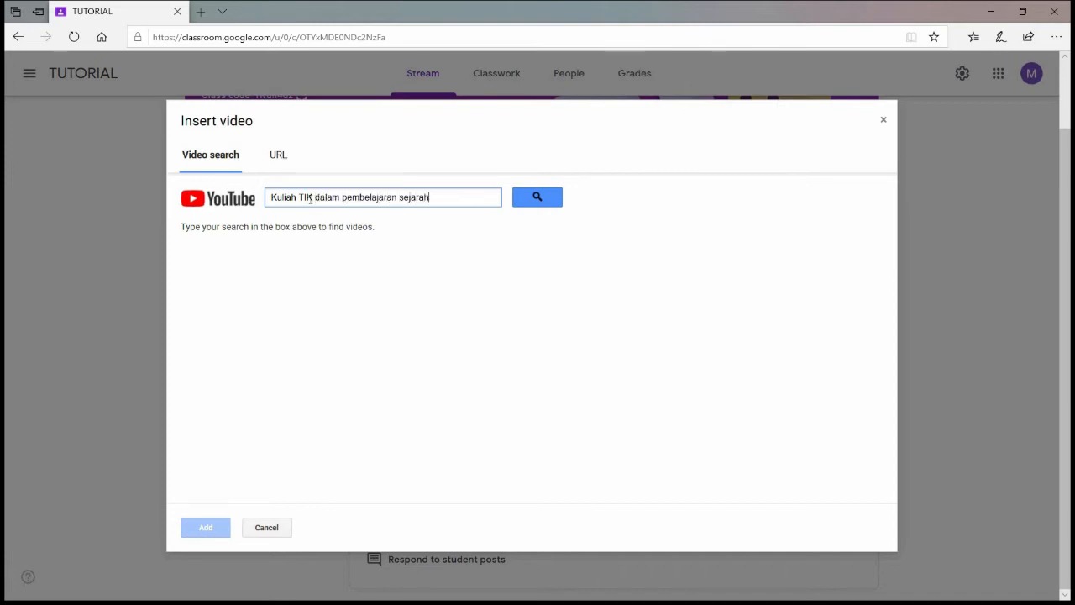
{"action": "left_click", "coordinate": [540, 196]}
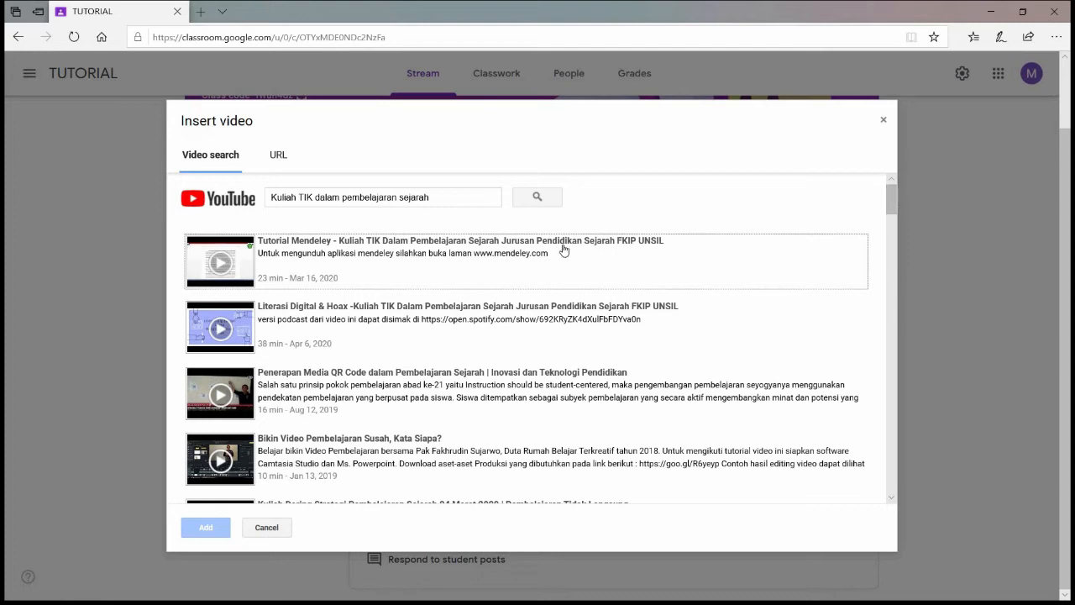
{"action": "left_click", "coordinate": [505, 266]}
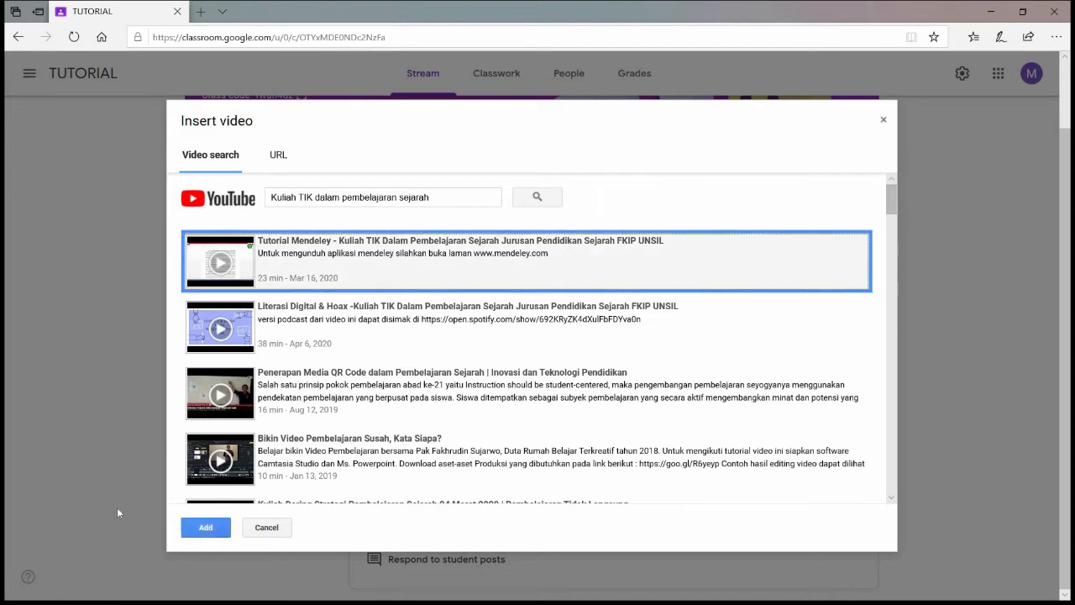
{"action": "left_click", "coordinate": [202, 528]}
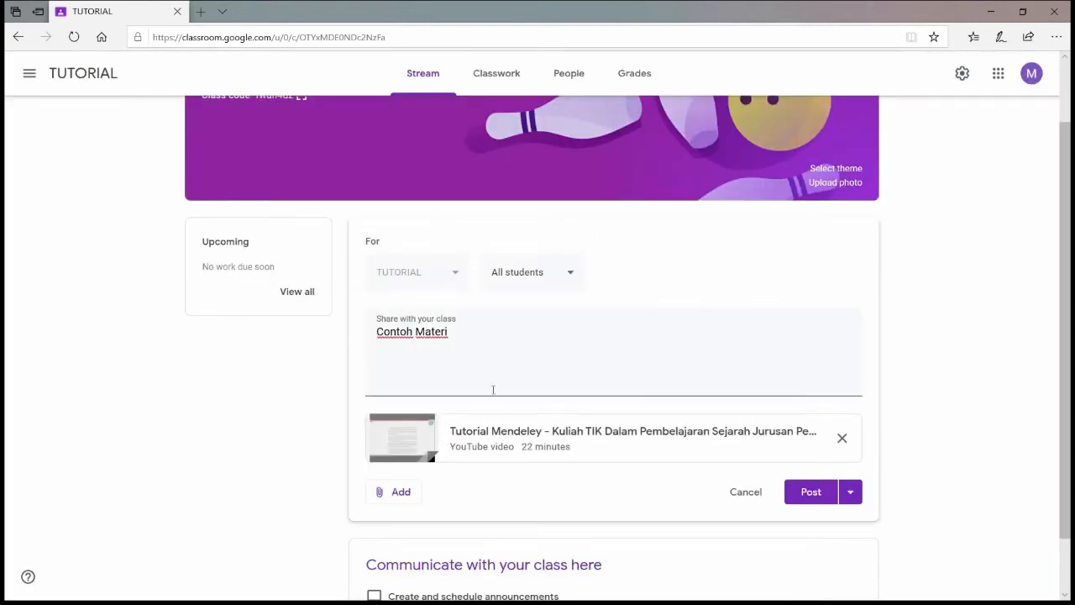
Replace the announcement text with "SIlahkan Pelajari materi dalam video di bawah ini".
{"action": "left_click_drag", "start_coordinate": [482, 343], "coordinate": [326, 344]}
{"action": "type", "text": "SI"}
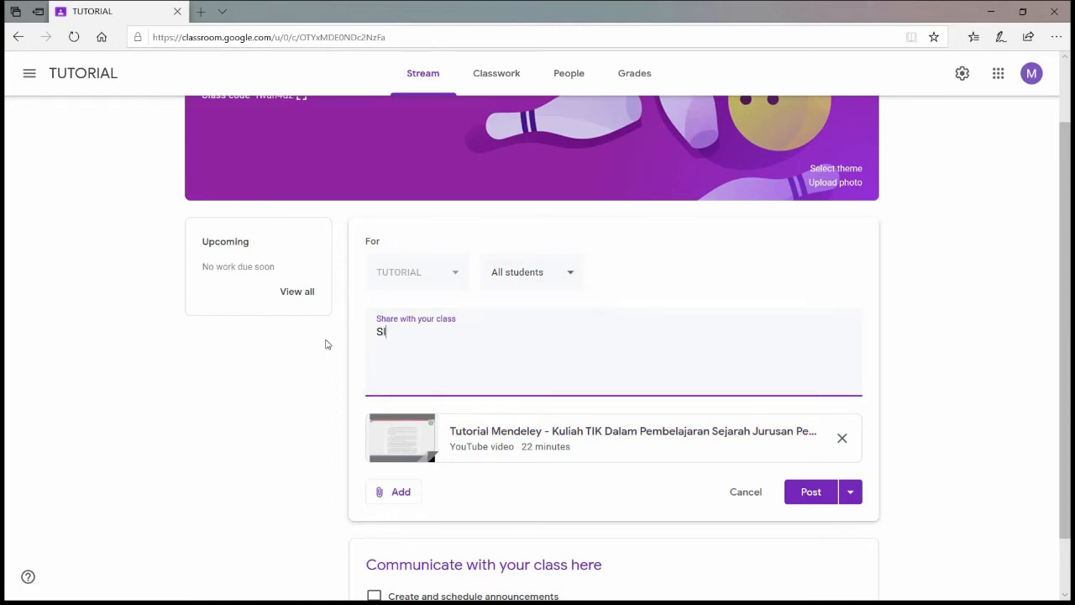
{"action": "type", "text": "lahkan Pelajarai"}
{"action": "key", "text": "BackSpace"}
{"action": "key", "text": "BackSpace"}
{"action": "type", "text": "i maeri"}
{"action": "key", "text": "BackSpace"}
{"action": "key", "text": "BackSpace"}
{"action": "key", "text": "BackSpace"}
{"action": "type", "text": "teri dalam "}
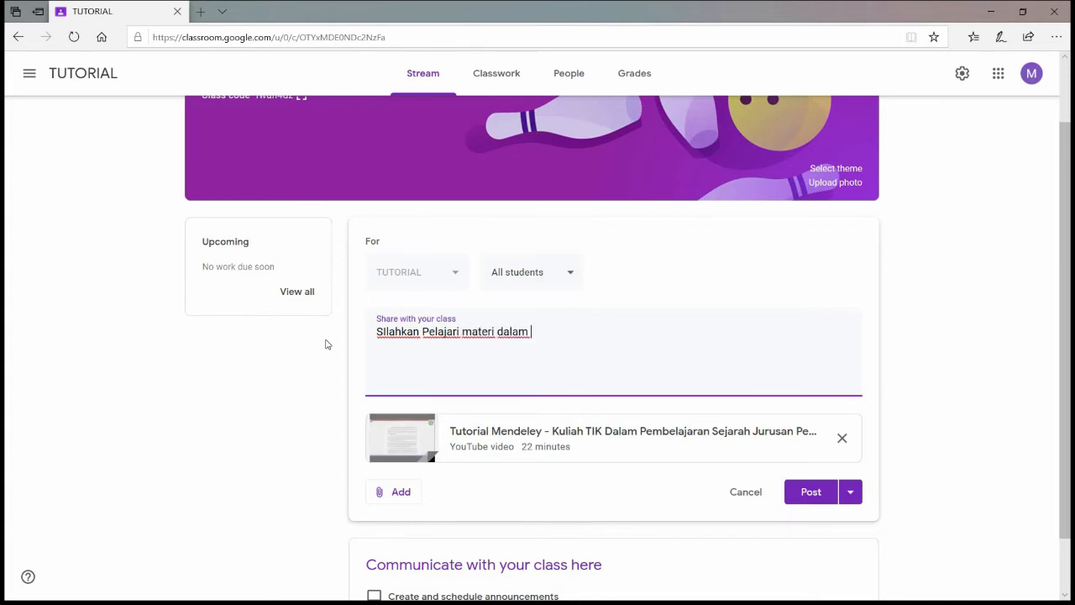
{"action": "type", "text": "video di bawah ini"}
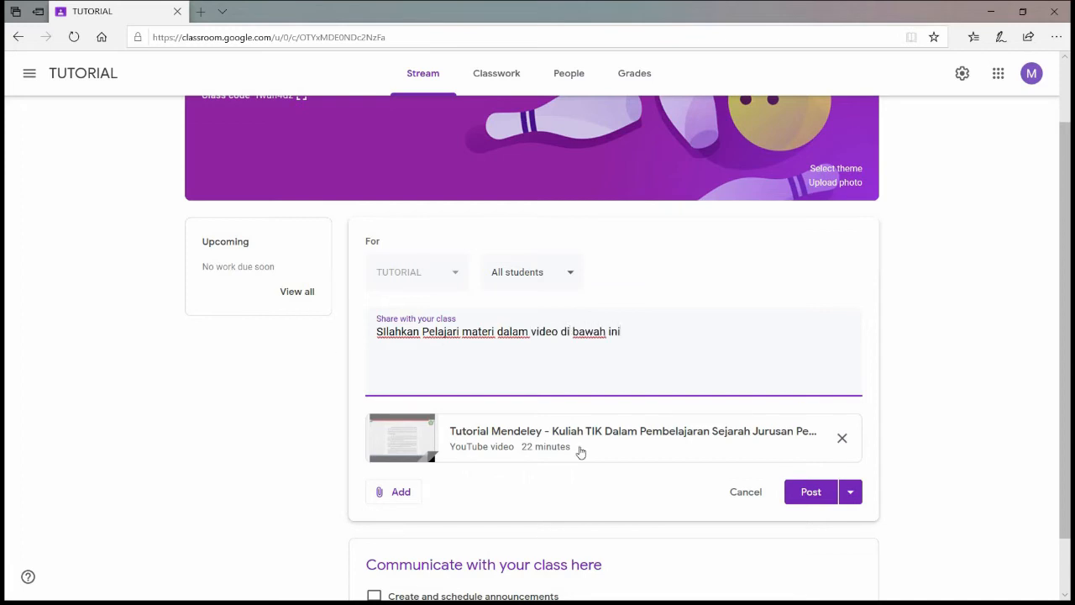
Change "Pelajari" to lowercase "pelajari" in the announcement text and post it to the class stream.
{"action": "left_click", "coordinate": [805, 495]}
{"action": "key", "text": "BackSpace"}
{"action": "type", "text": "p"}
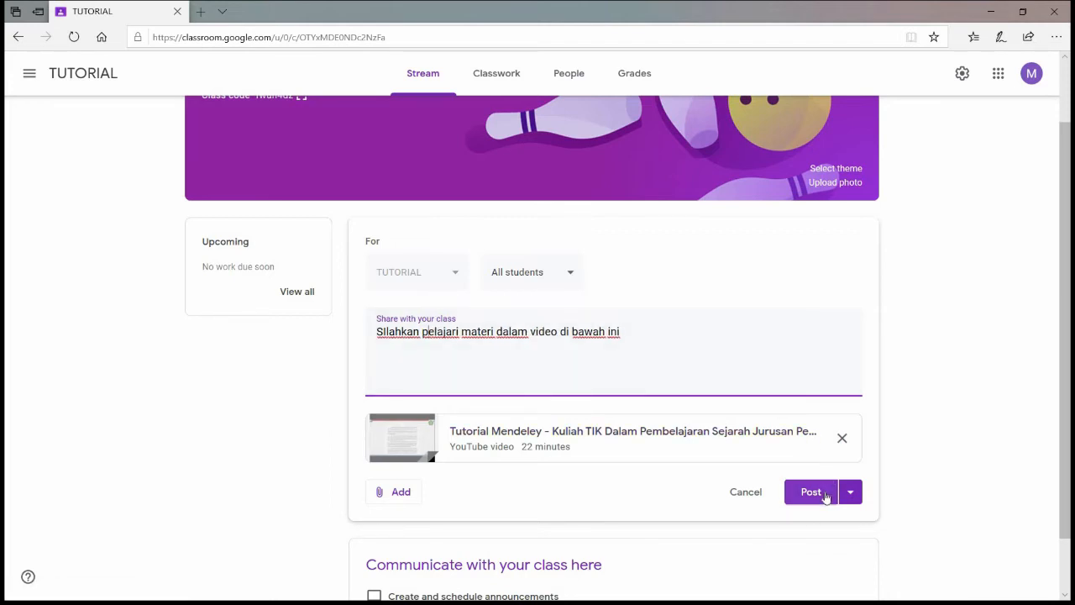
{"action": "left_click", "coordinate": [826, 496]}
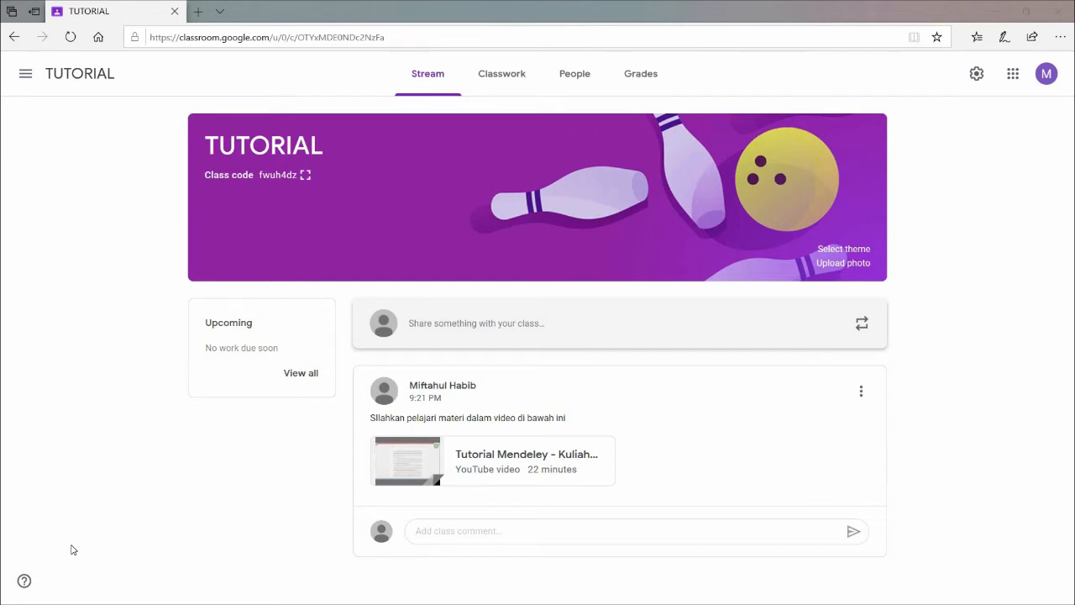
Create a new classwork assignment for the TUTORIAL class with the title "Tugas Analisis Jurnal".
{"action": "left_click", "coordinate": [504, 75]}
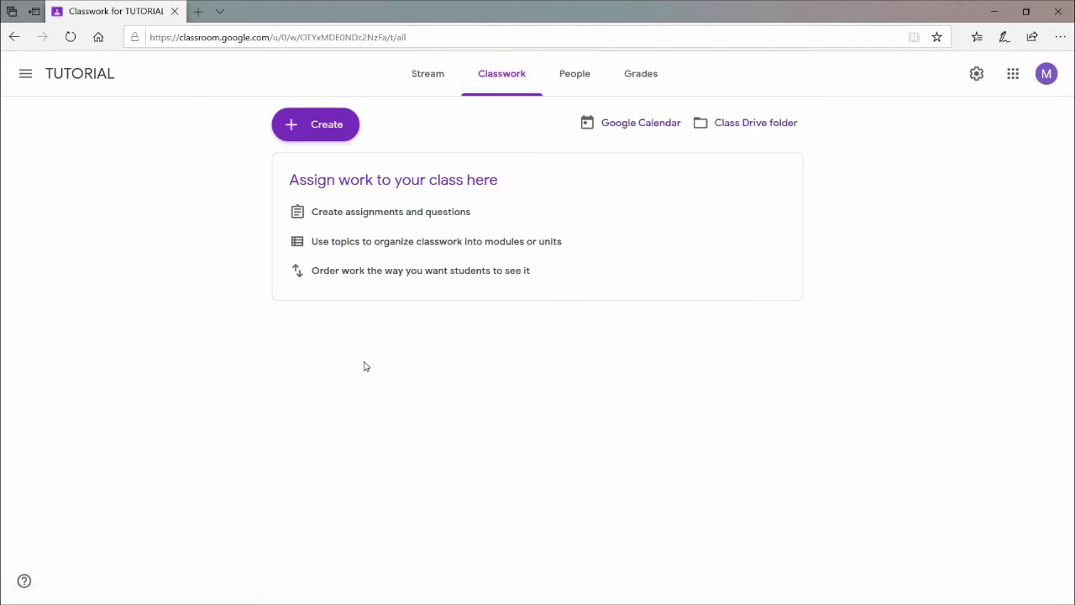
{"action": "left_click", "coordinate": [326, 125]}
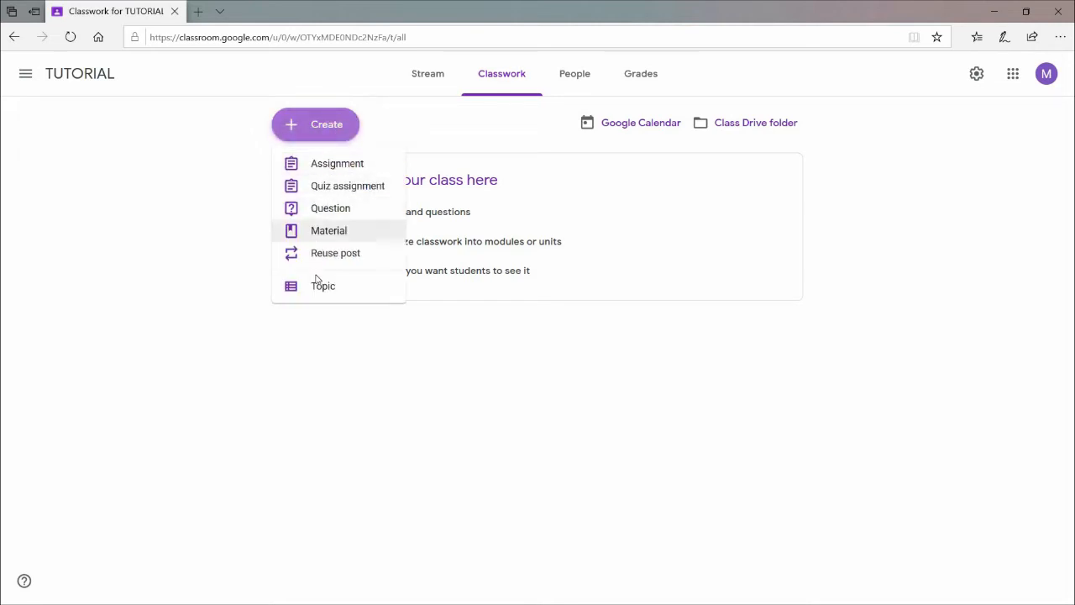
{"action": "left_click", "coordinate": [359, 165]}
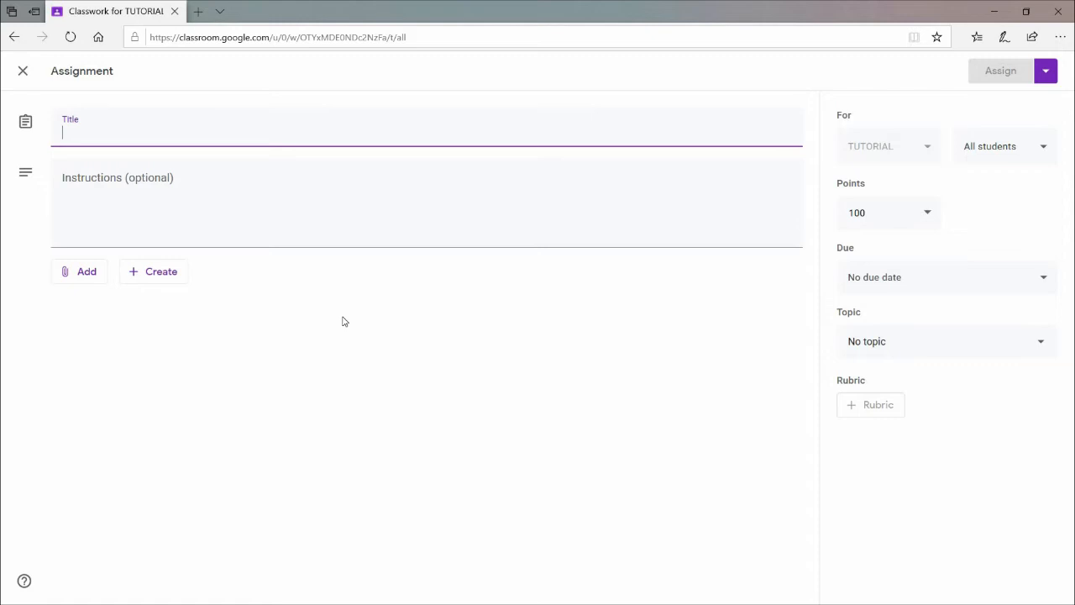
{"action": "type", "text": "Tugas"}
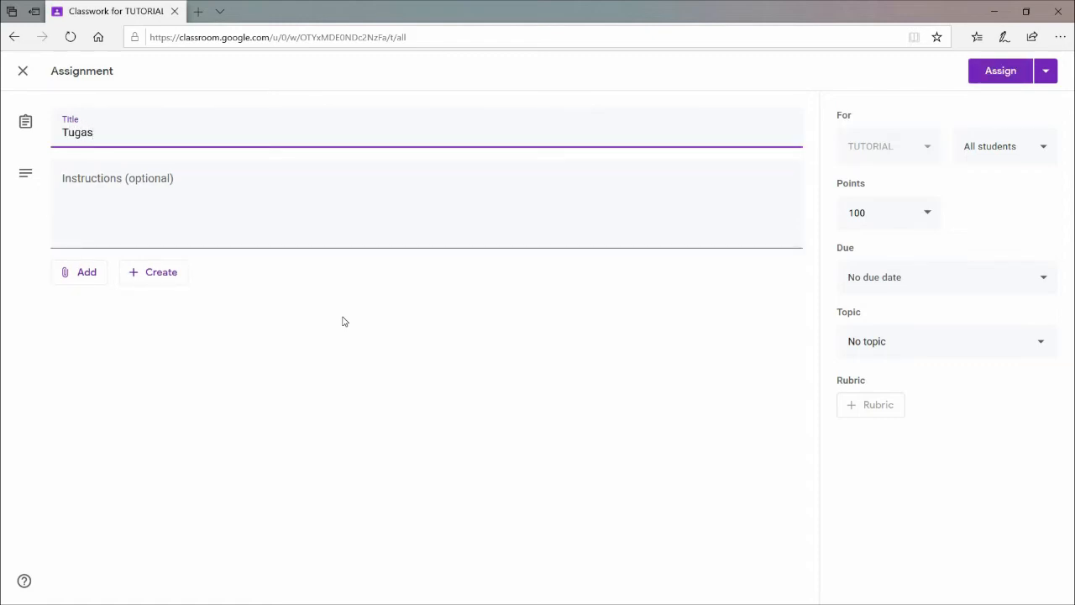
{"action": "type", "text": " Analisis Jurnal"}
Write the assignment instructions "Silahkan analisis jurnal yang dilampirkan di bawah ini".
{"action": "left_click", "coordinate": [292, 230]}
{"action": "type", "text": "Silahkan analais"}
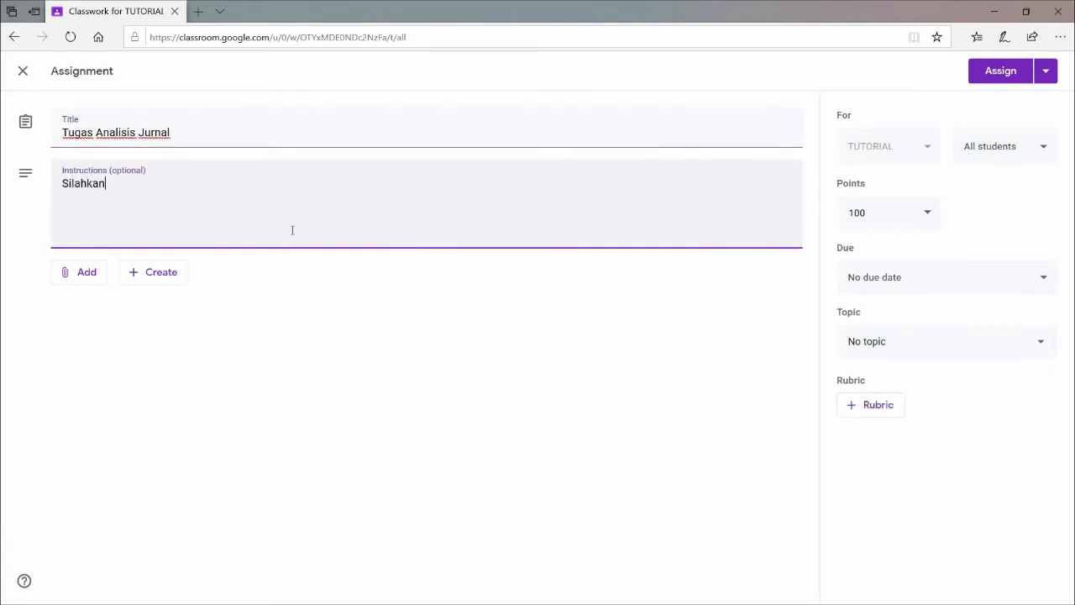
{"action": "key", "text": "BackSpace"}
{"action": "key", "text": "BackSpace"}
{"action": "key", "text": "BackSpace"}
{"action": "type", "text": "isis jurnal"}
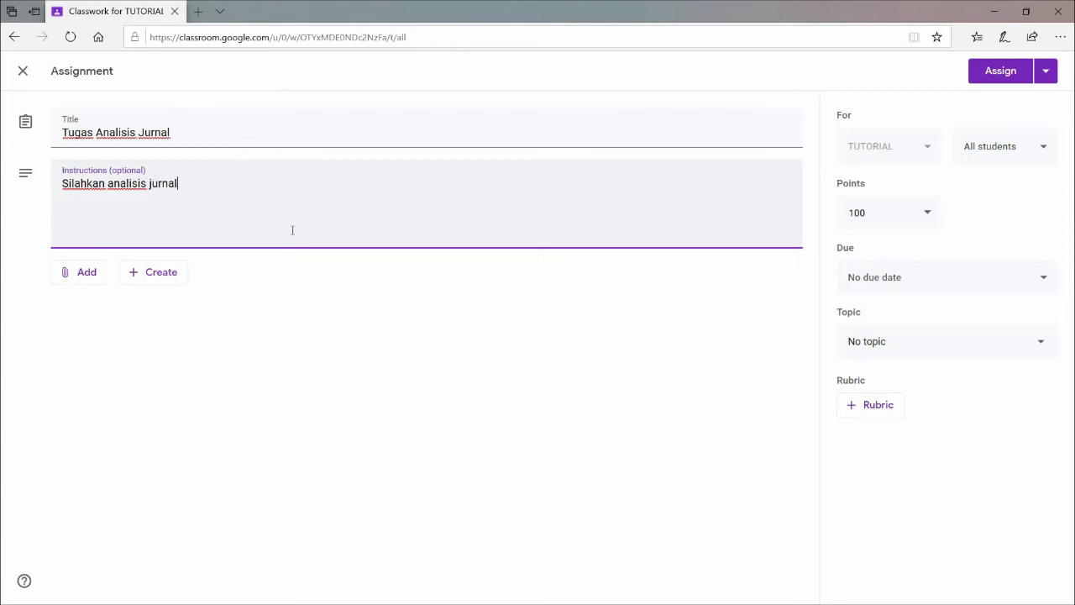
{"action": "type", "text": " yang dilampirk"}
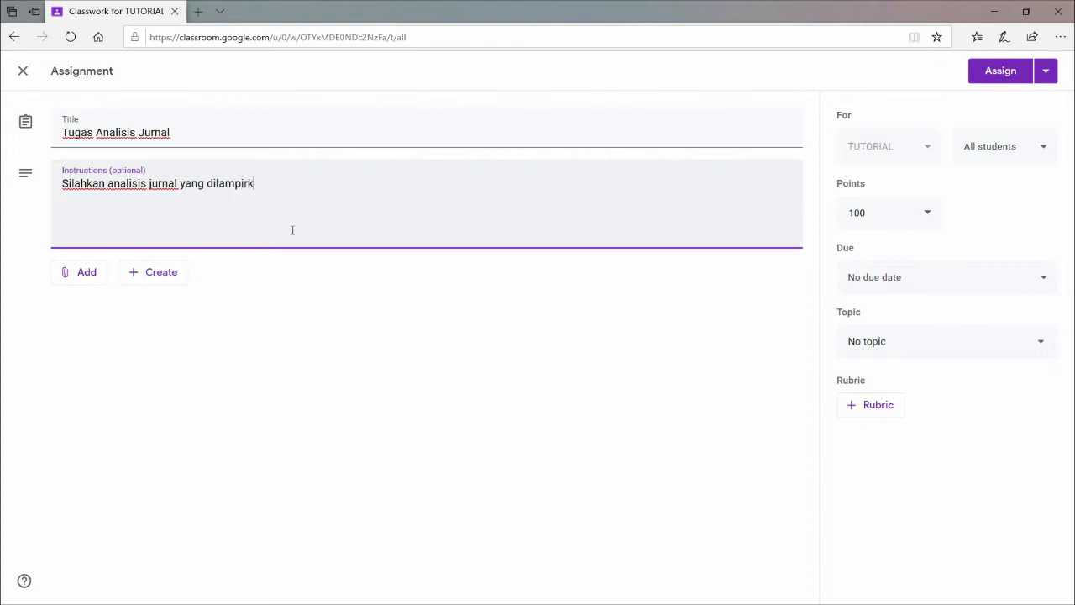
{"action": "type", "text": "an di bwah"}
{"action": "key", "text": "BackSpace"}
{"action": "key", "text": "BackSpace"}
{"action": "key", "text": "BackSpace"}
{"action": "type", "text": "awah "}
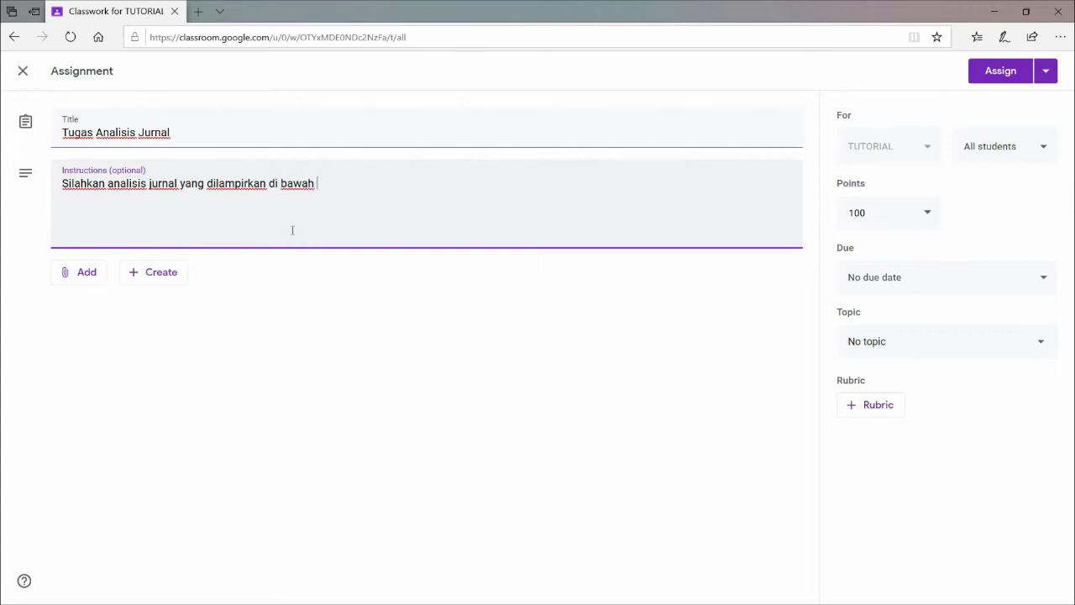
{"action": "type", "text": "ini"}
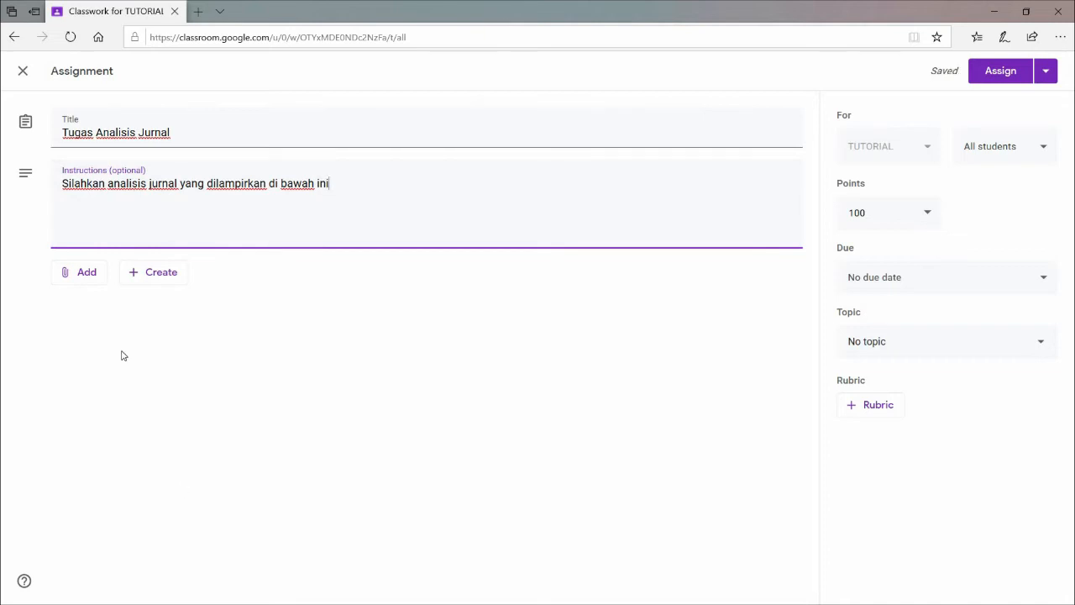
{"action": "left_click", "coordinate": [86, 272]}
{"action": "left_click", "coordinate": [94, 273]}
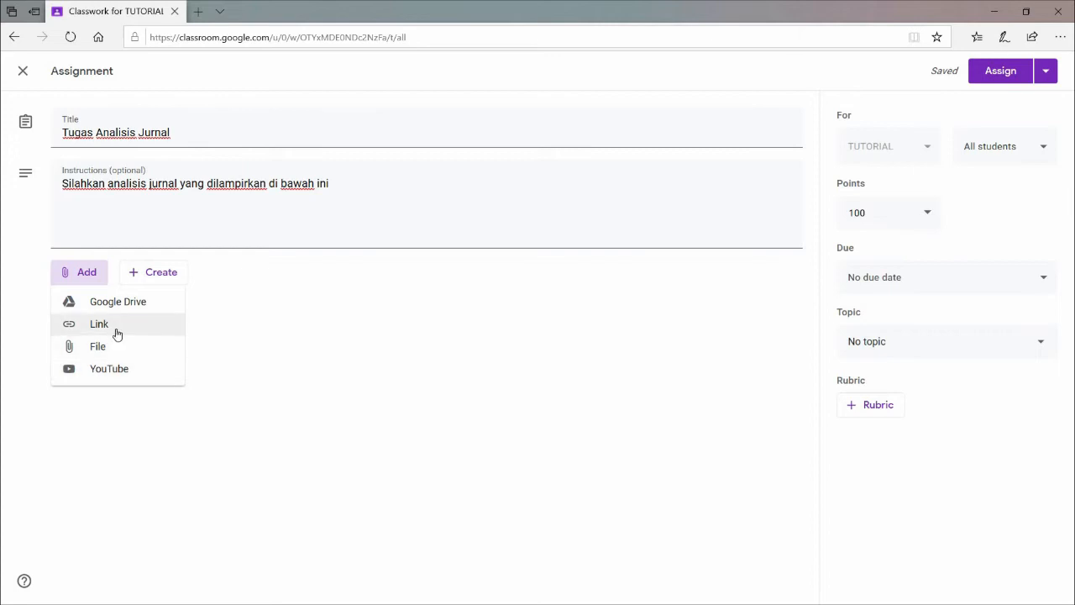
{"action": "left_click", "coordinate": [116, 328]}
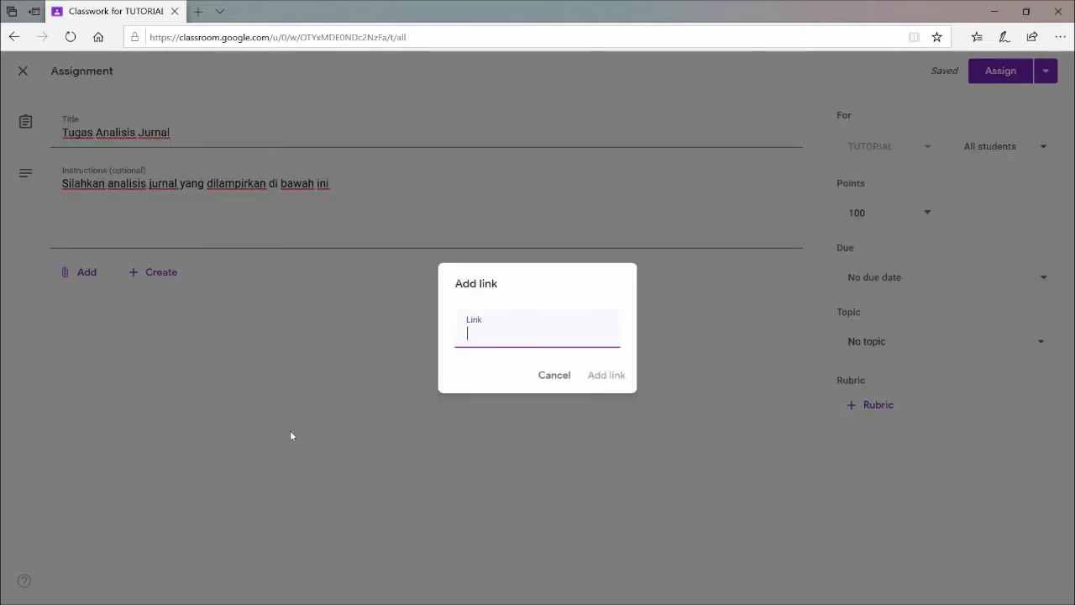
{"action": "key", "text": "ctrl+v"}
{"action": "left_click", "coordinate": [609, 375]}
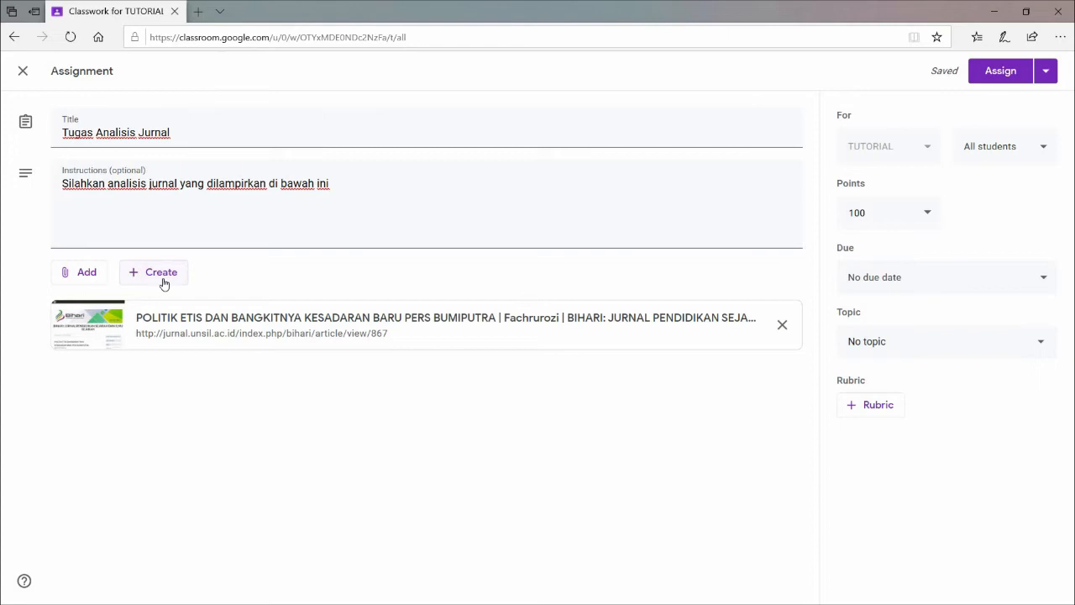
Review the assignment's available attachment types, new-file types, student selection and points options without changing them.
{"action": "left_click", "coordinate": [84, 274]}
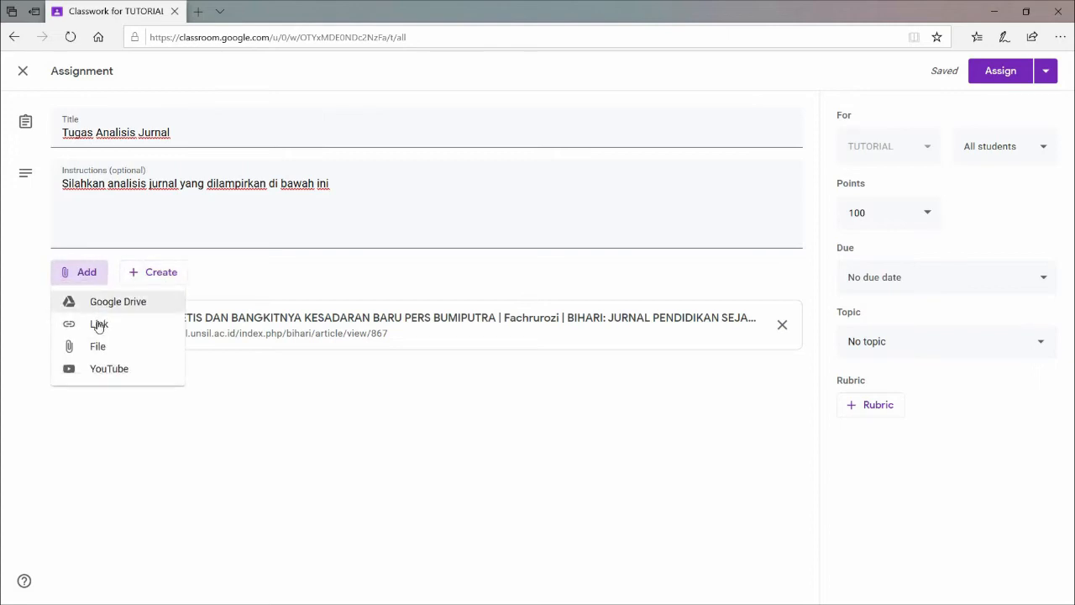
{"action": "left_click", "coordinate": [159, 451]}
{"action": "left_click", "coordinate": [171, 271]}
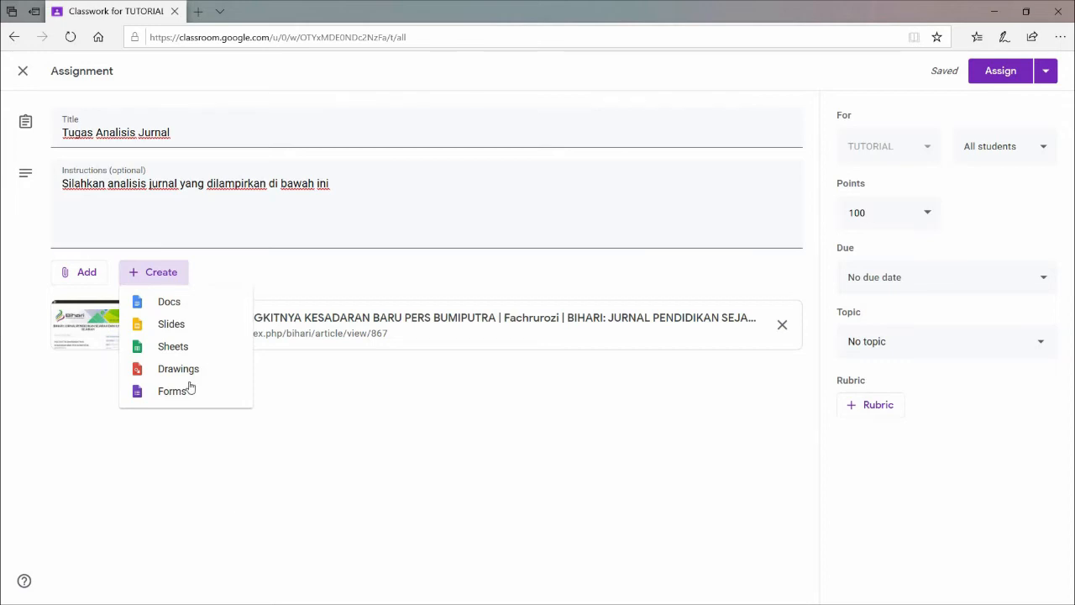
{"action": "left_click", "coordinate": [221, 455]}
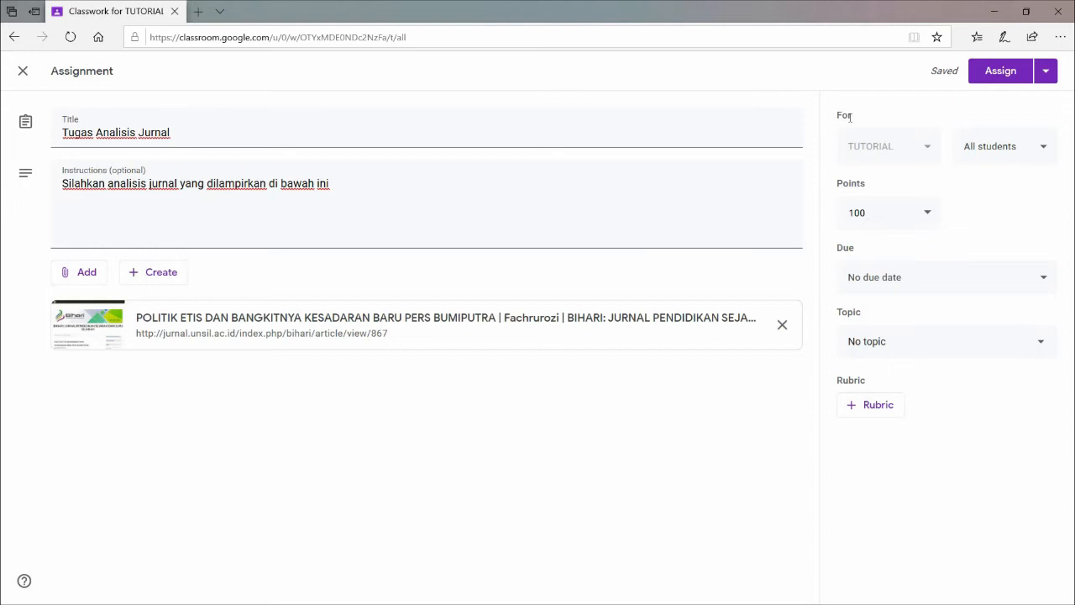
{"action": "left_click", "coordinate": [1046, 150]}
{"action": "left_click", "coordinate": [1047, 152]}
{"action": "left_click", "coordinate": [929, 215]}
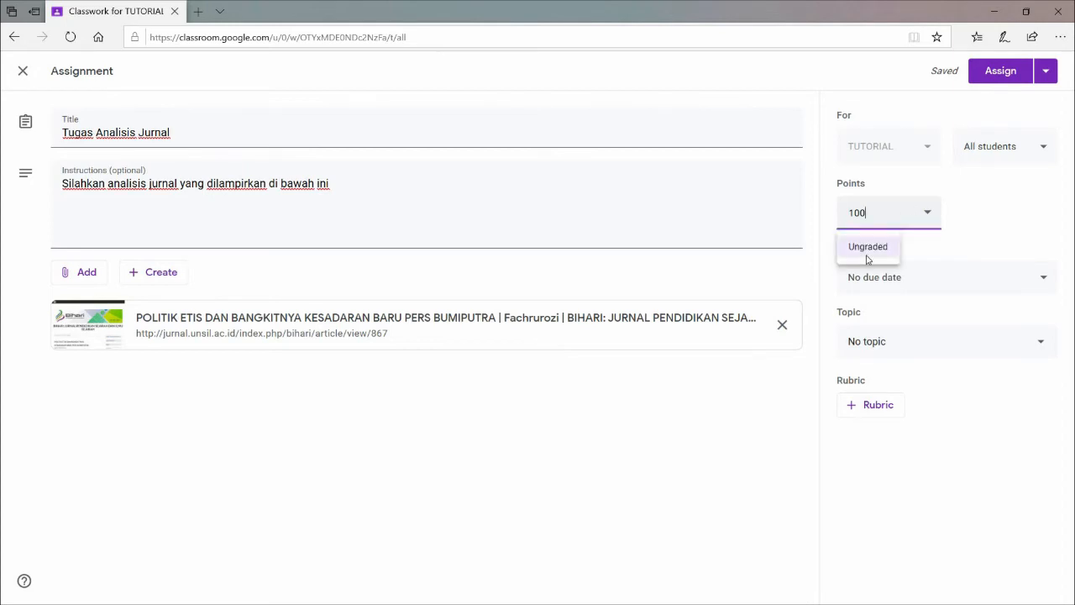
{"action": "left_click", "coordinate": [1016, 213]}
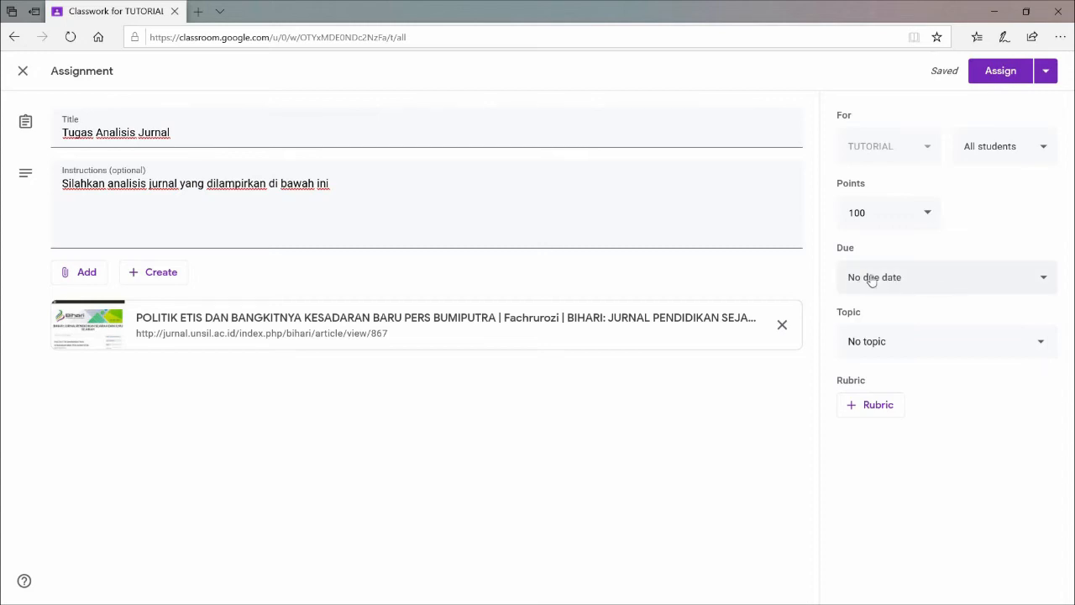
Set the assignment's due date to May 11, 2020.
{"action": "left_click", "coordinate": [992, 280]}
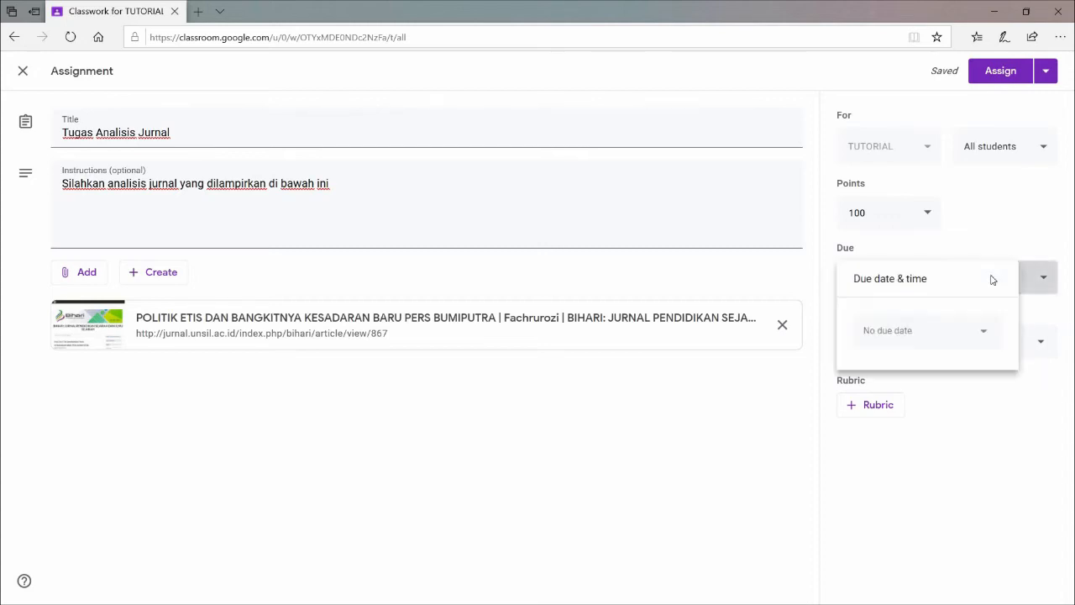
{"action": "left_click", "coordinate": [935, 334]}
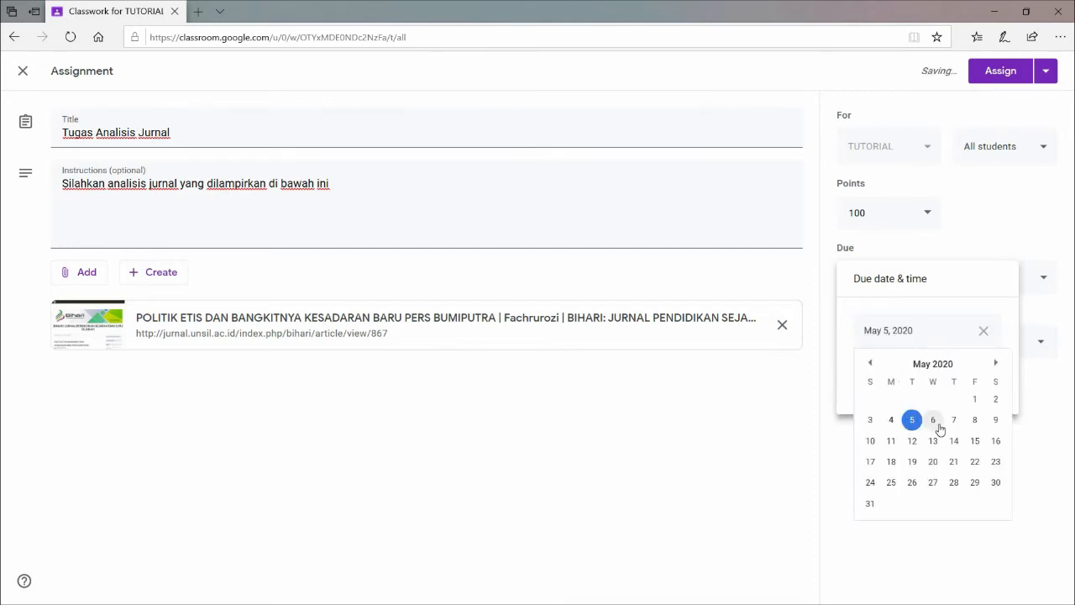
{"action": "left_click", "coordinate": [891, 440]}
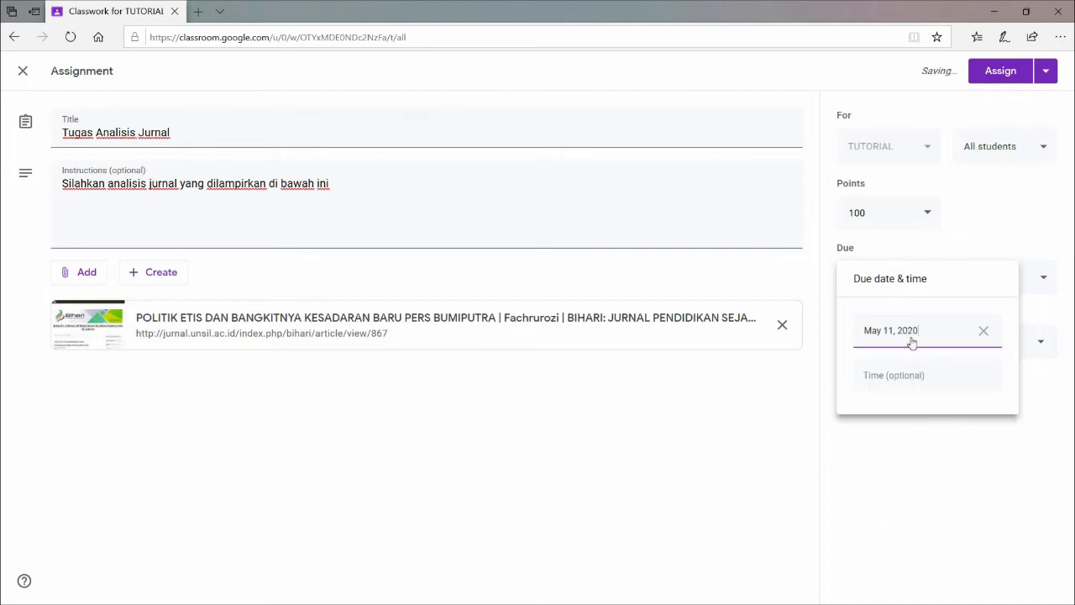
Set the due time to 9:00 AM and assign the work to all students.
{"action": "left_click", "coordinate": [882, 380]}
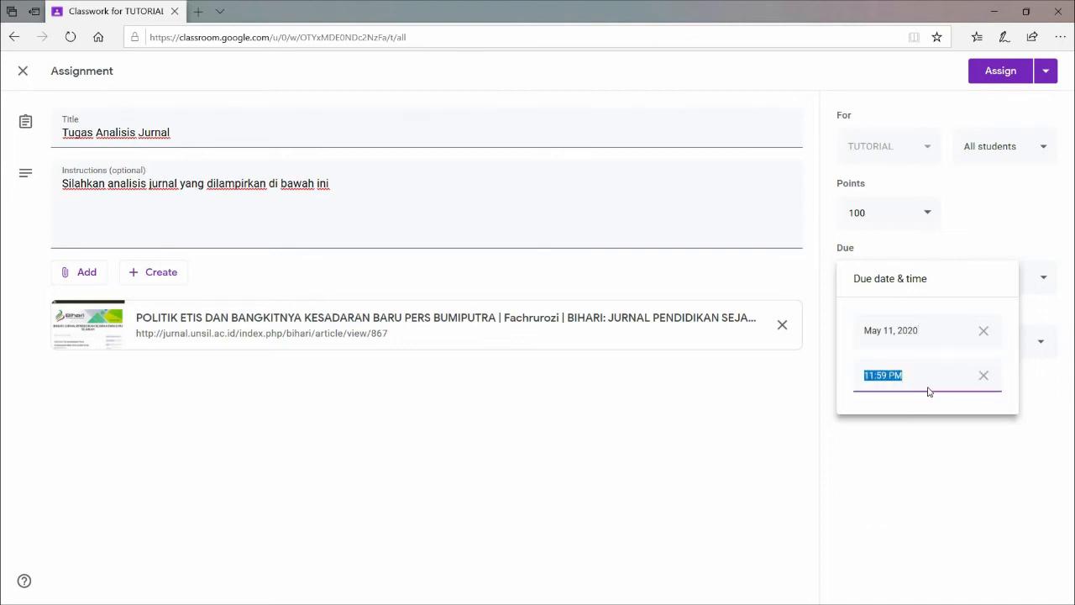
{"action": "left_click", "coordinate": [889, 375]}
{"action": "key", "text": "BackSpace"}
{"action": "key", "text": "BackSpace"}
{"action": "key", "text": "BackSpace"}
{"action": "key", "text": "BackSpace"}
{"action": "key", "text": "BackSpace"}
{"action": "type", "text": "09:00"}
{"action": "key", "text": "Right"}
{"action": "key", "text": "shift+Right"}
{"action": "type", "text": "a"}
{"action": "key", "text": "BackSpace"}
{"action": "type", "text": "A"}
{"action": "left_click", "coordinate": [899, 467]}
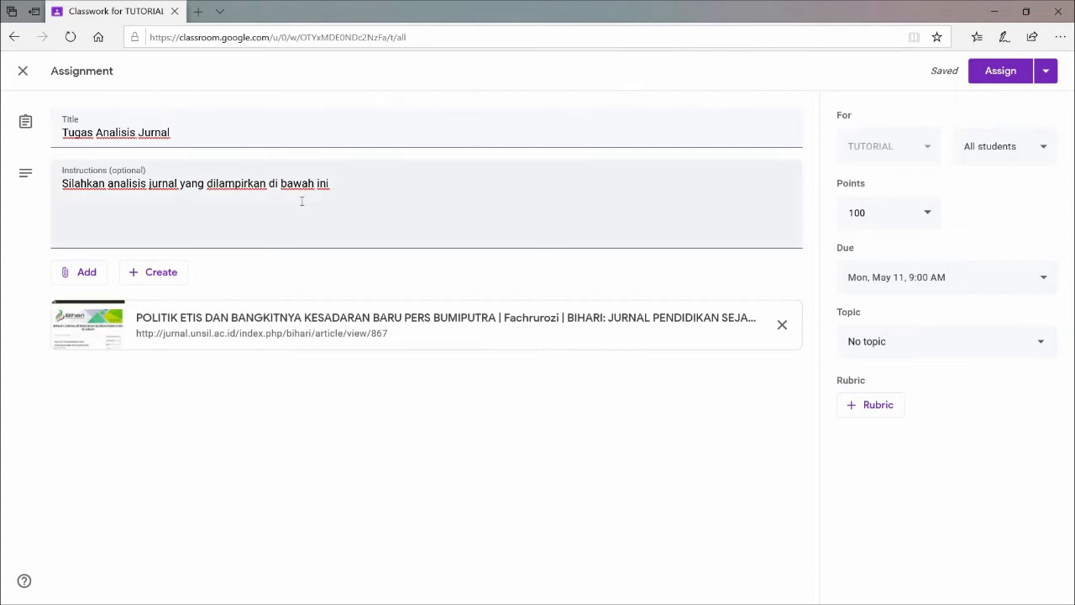
{"action": "left_click", "coordinate": [1002, 80]}
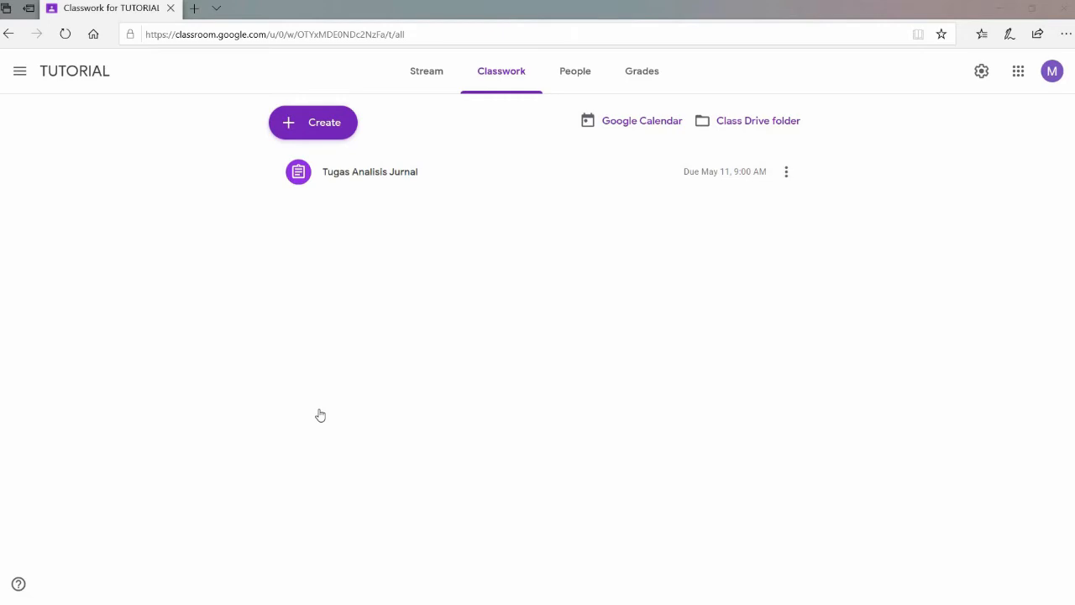
Create a quiz assignment with the title "SOAL PILIHAN GANDA".
{"action": "left_click", "coordinate": [310, 129]}
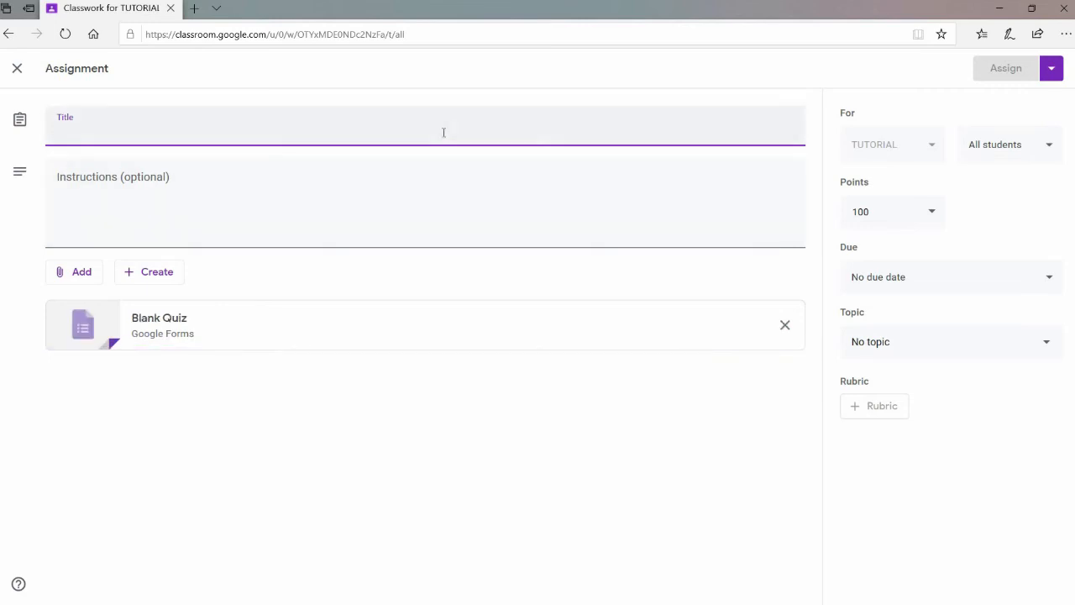
{"action": "type", "text": "SOA"}
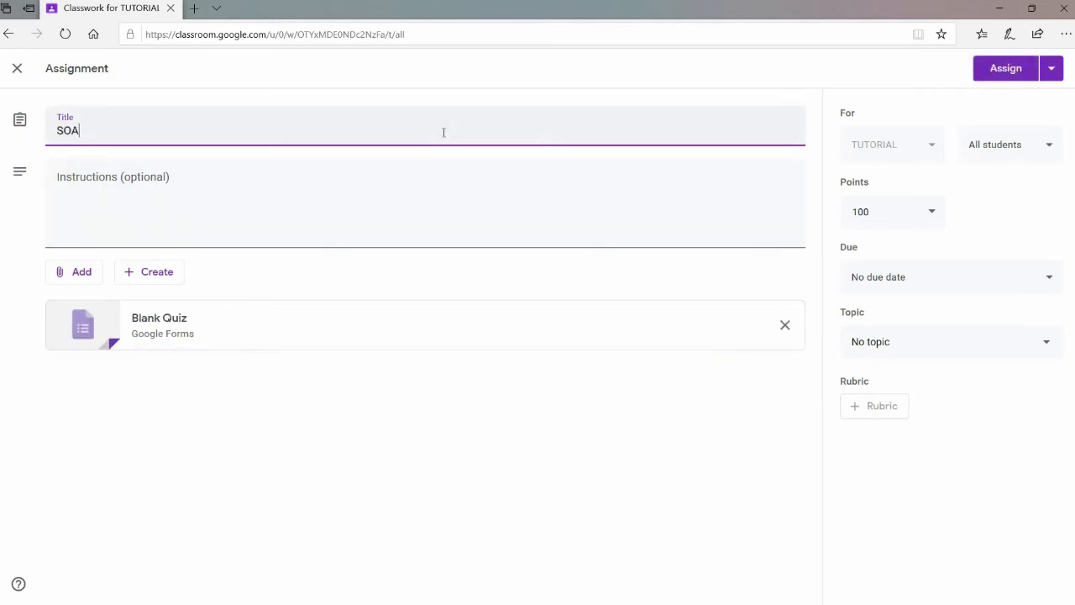
{"action": "type", "text": "L PILIHAN GANDA"}
Write the quiz assignment's instructions "Silahkan kerjakan soal ini dengan benar!".
{"action": "left_click", "coordinate": [260, 183]}
{"action": "type", "text": "Silah"}
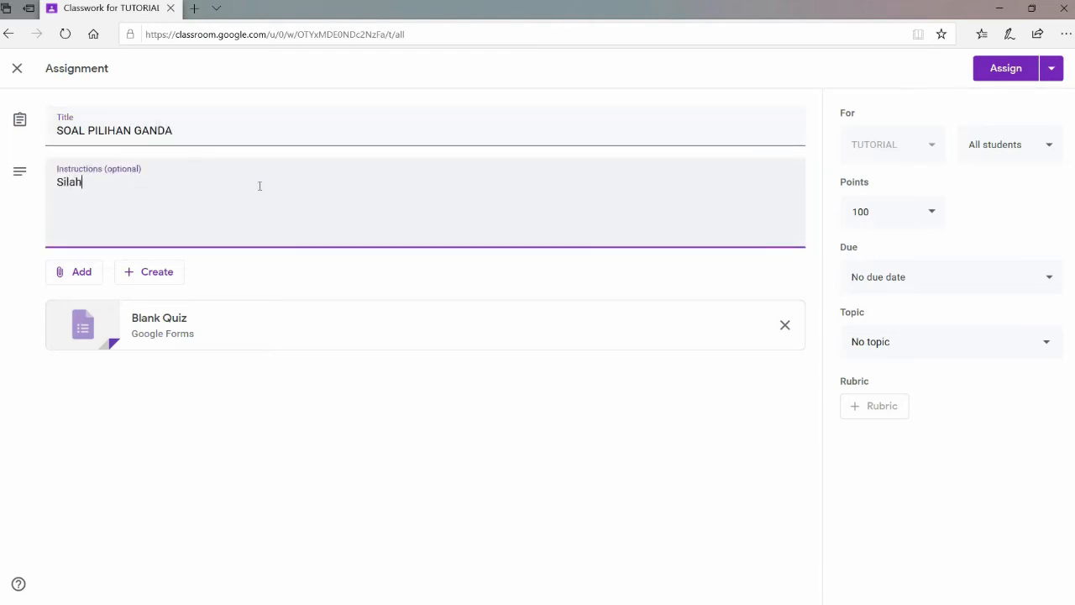
{"action": "type", "text": "kan kerjakan"}
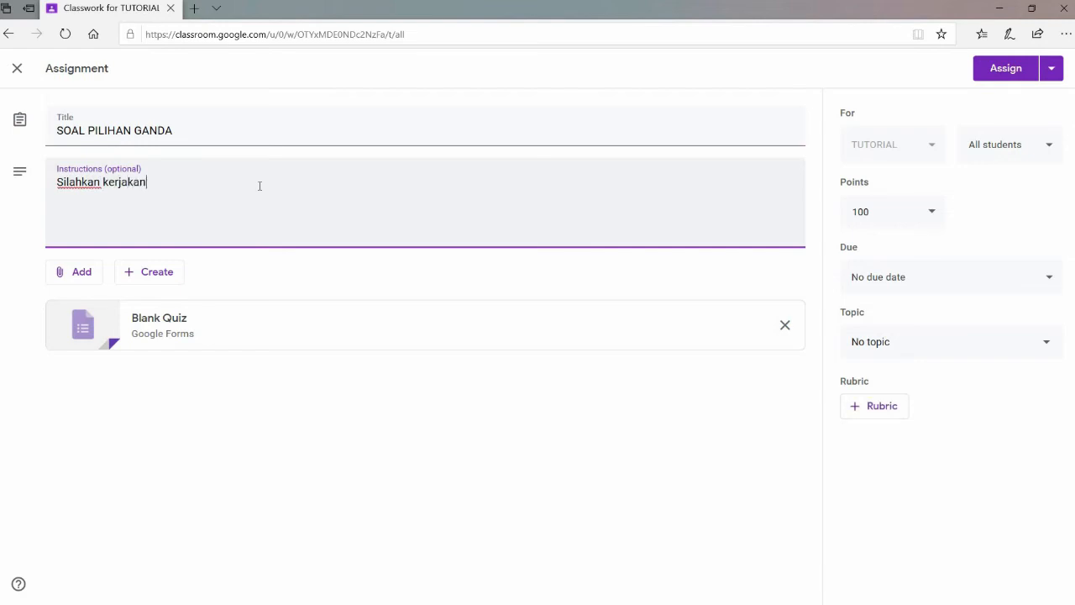
{"action": "type", "text": " soal ini dengan benar"}
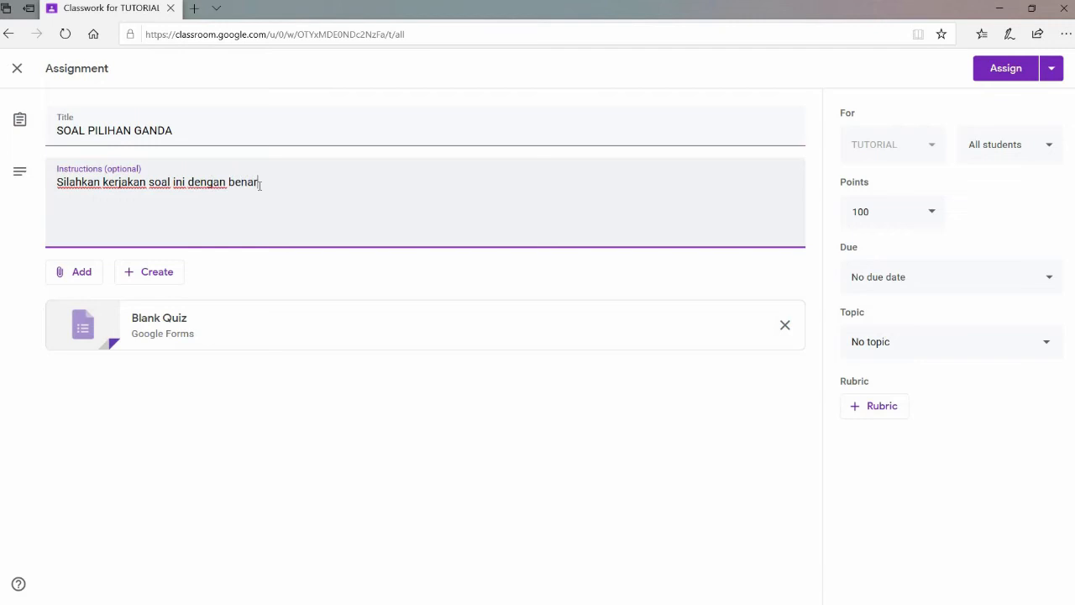
{"action": "type", "text": "!"}
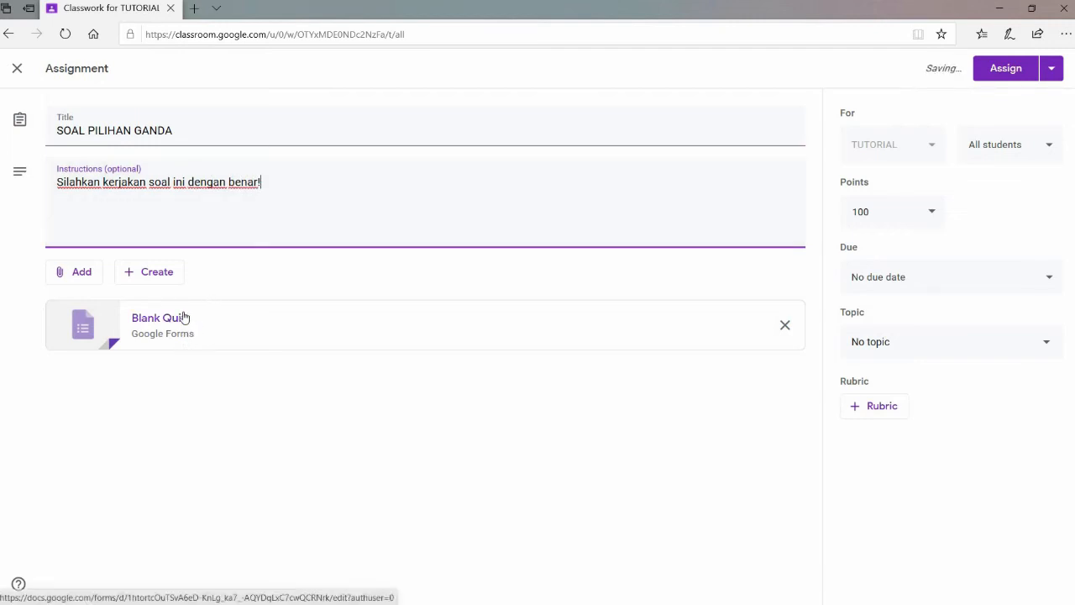
Open the attached Blank Quiz form, replace its heading with "Serba-serbi UNSIL" and copy that heading text.
{"action": "left_click", "coordinate": [175, 326]}
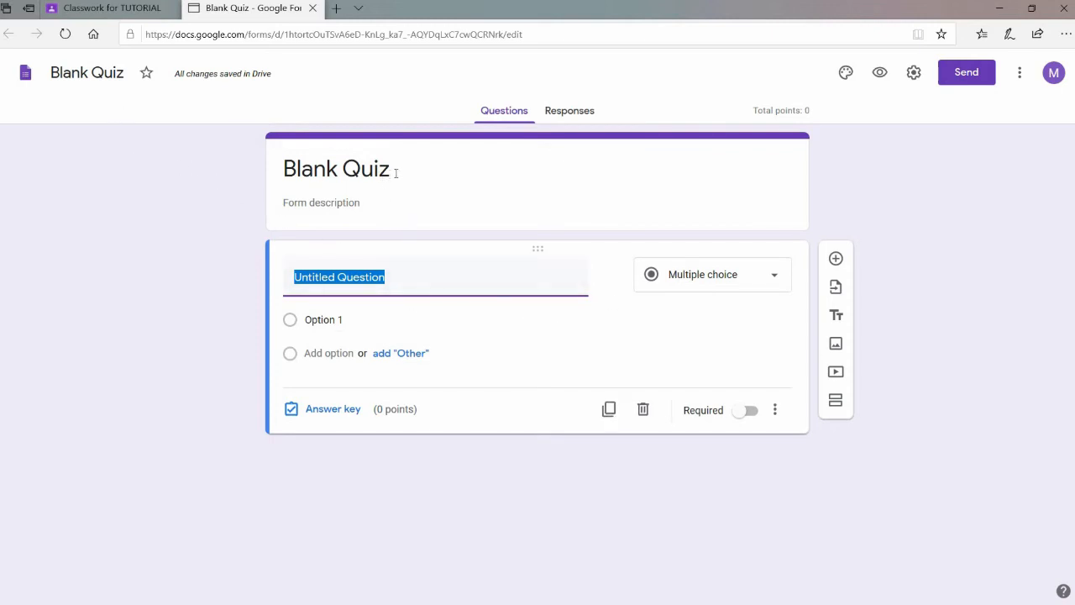
{"action": "left_click_drag", "start_coordinate": [395, 172], "coordinate": [287, 163]}
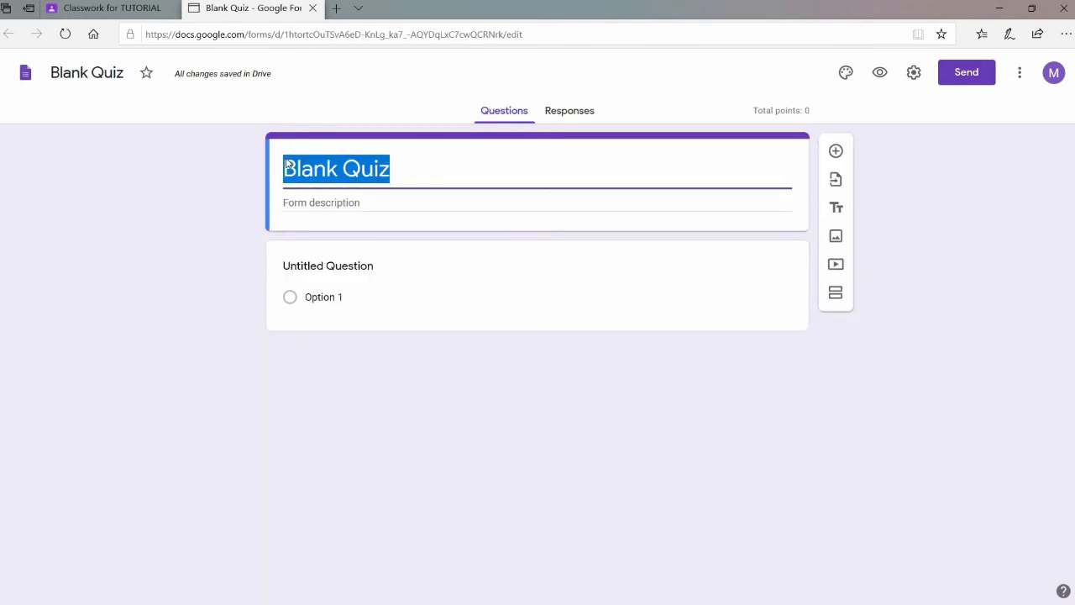
{"action": "type", "text": "Serba"}
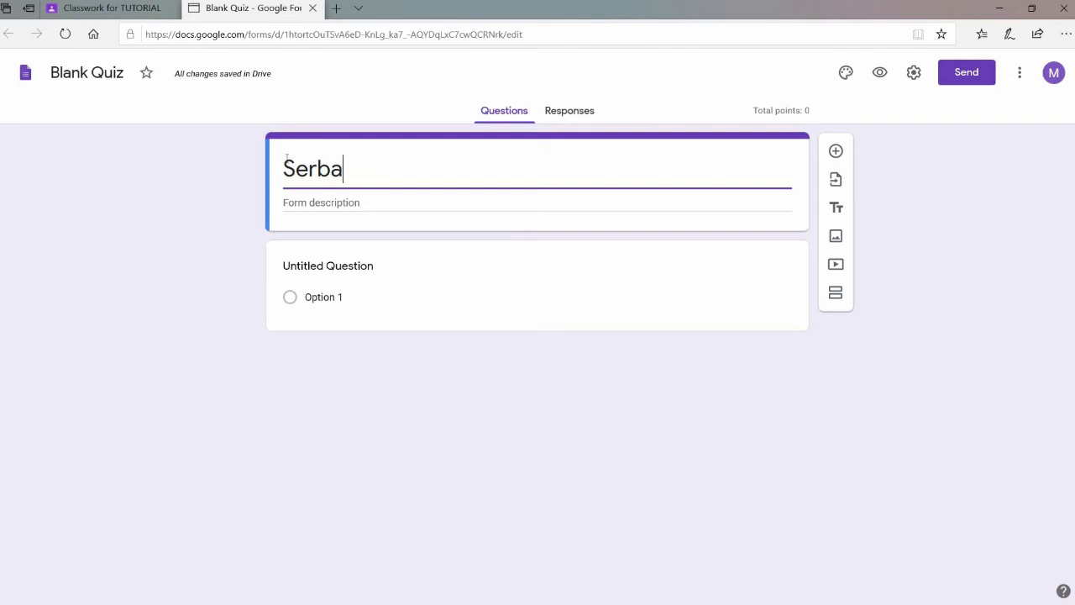
{"action": "type", "text": "-serbi UNI"}
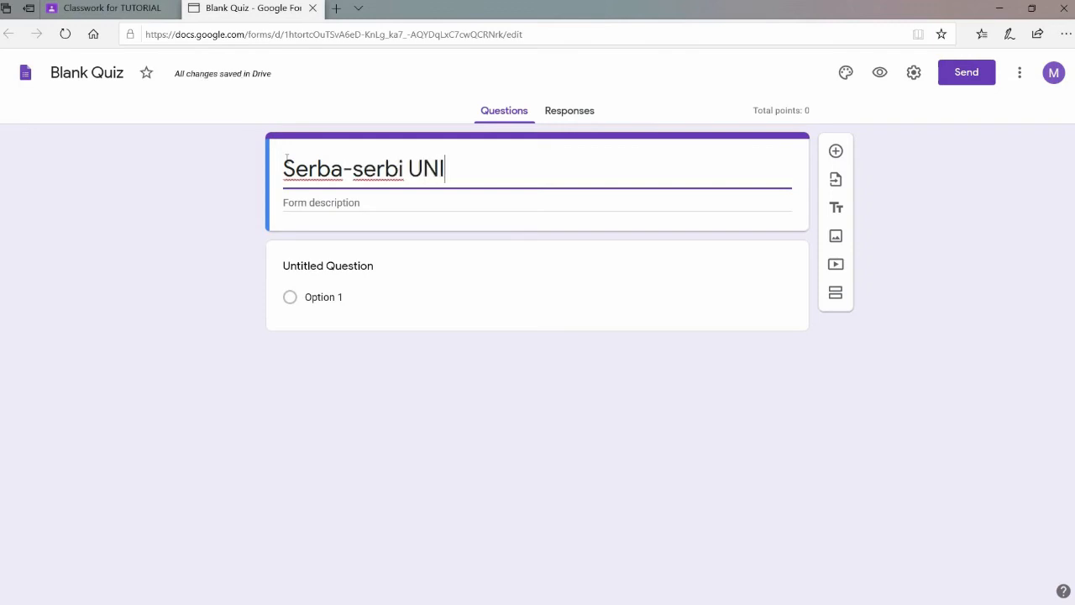
{"action": "key", "text": "BackSpace"}
{"action": "type", "text": "SIL"}
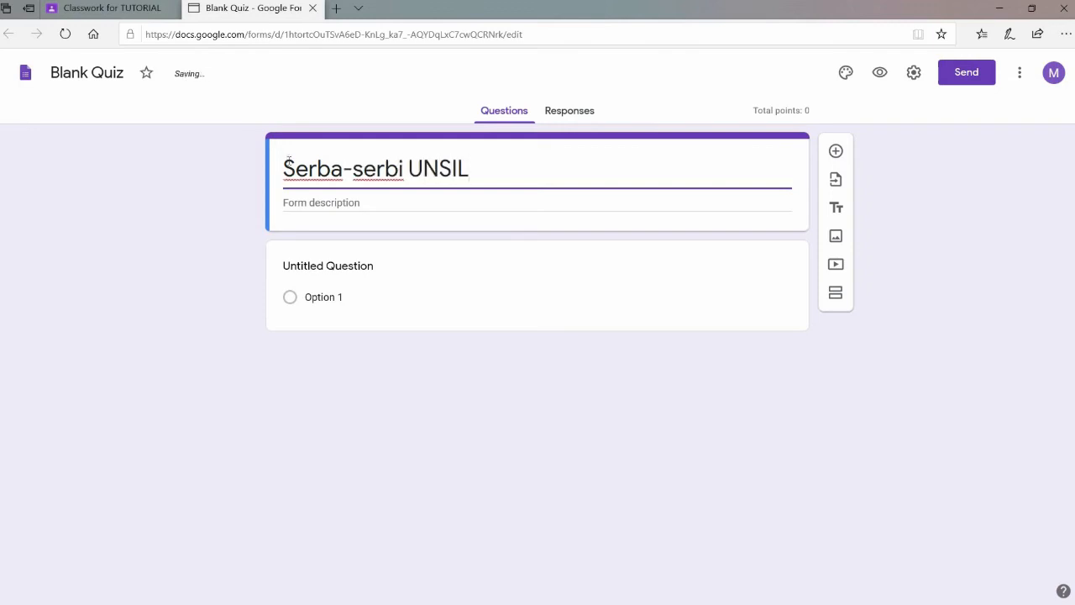
{"action": "key", "text": "ctrl+a"}
{"action": "key", "text": "ctrl+c"}
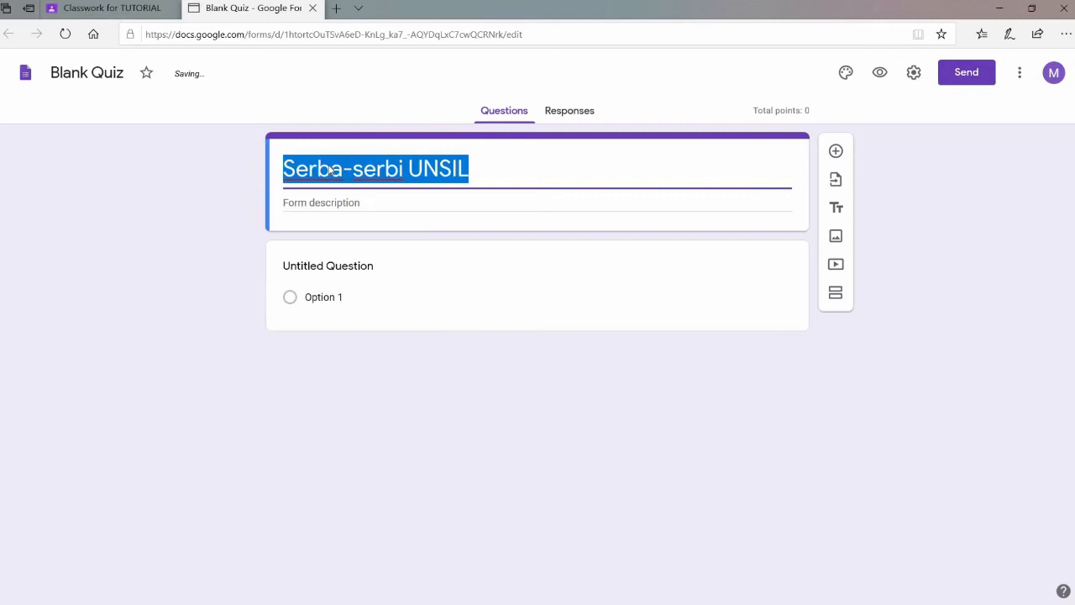
Rename the form file by pasting the copied heading "Serba-serbi UNSIL" over "Blank Quiz".
{"action": "left_click", "coordinate": [117, 74]}
{"action": "left_click_drag", "start_coordinate": [124, 74], "coordinate": [32, 75]}
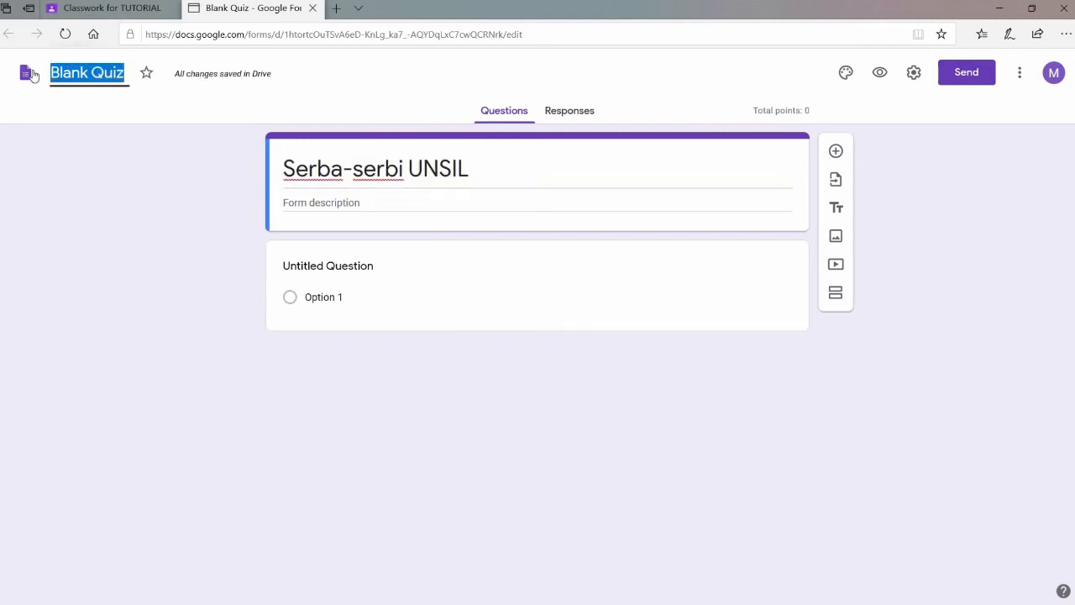
{"action": "key", "text": "ctrl+v"}
{"action": "left_click", "coordinate": [79, 286]}
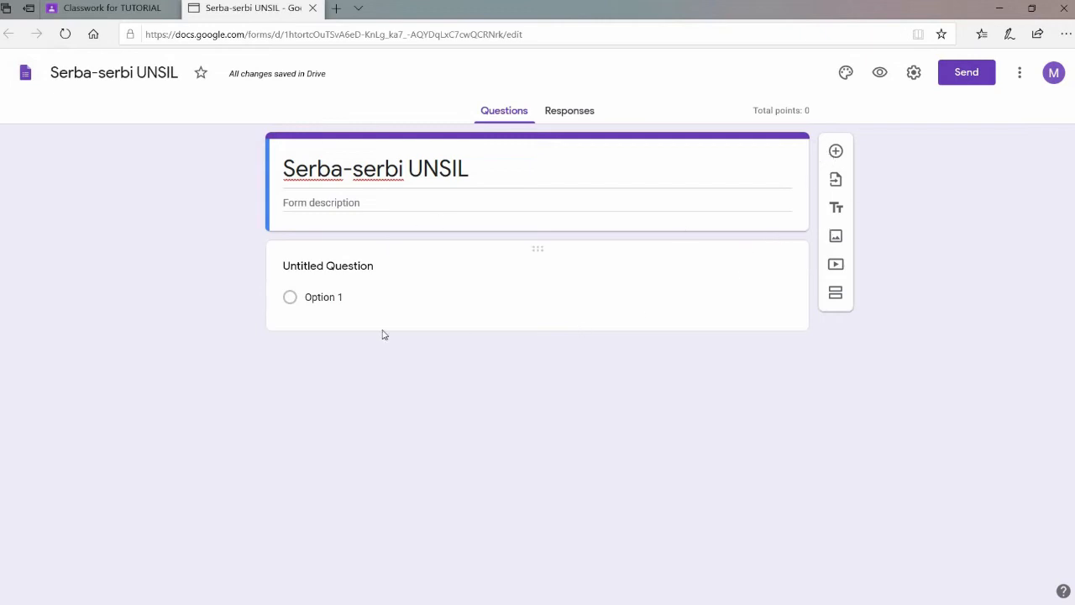
Turn the untitled question into a required short-answer question titled "Nama Siswa".
{"action": "left_click", "coordinate": [316, 296]}
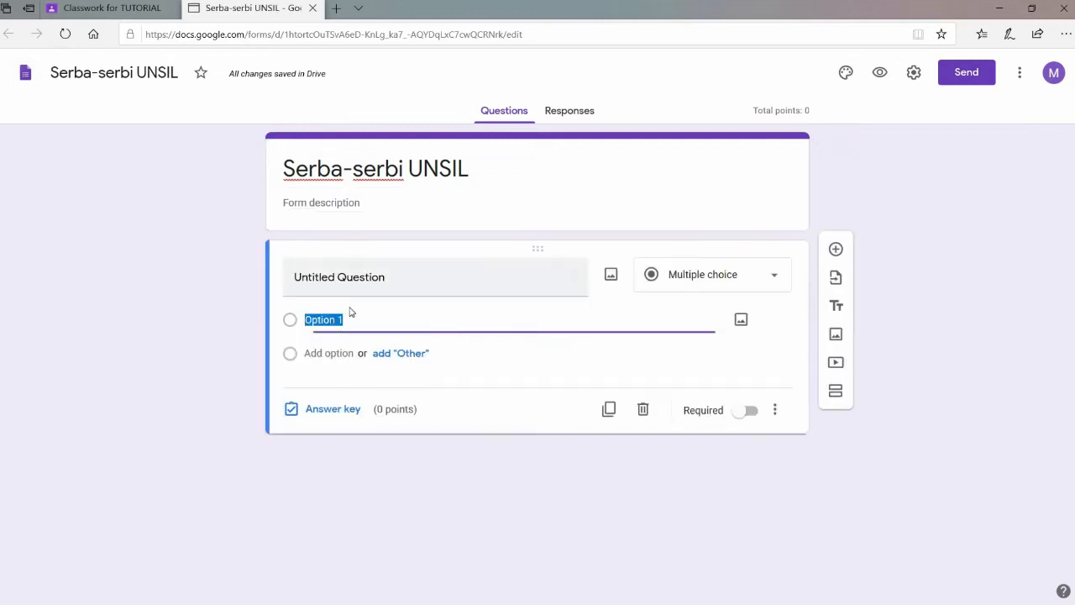
{"action": "left_click", "coordinate": [777, 276]}
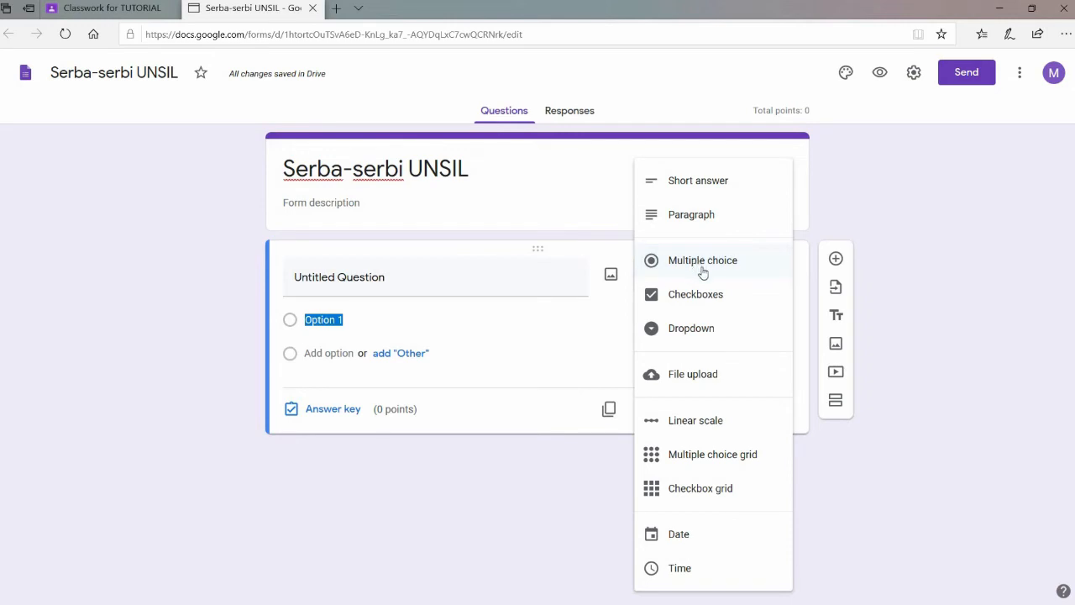
{"action": "left_click", "coordinate": [704, 195]}
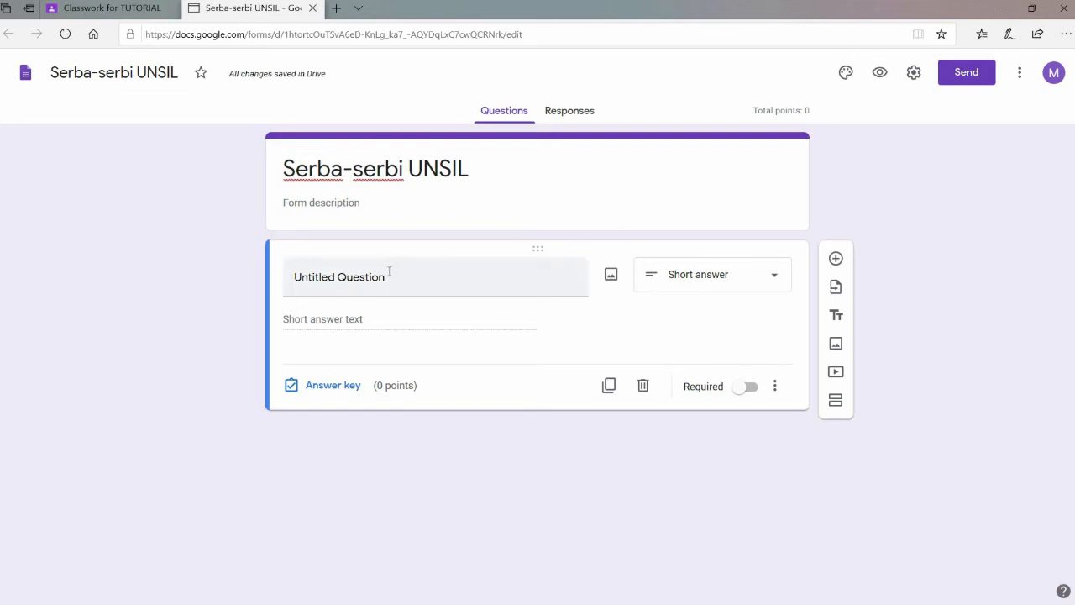
{"action": "left_click", "coordinate": [740, 281]}
{"action": "left_click", "coordinate": [710, 183]}
{"action": "type", "text": "Nama"}
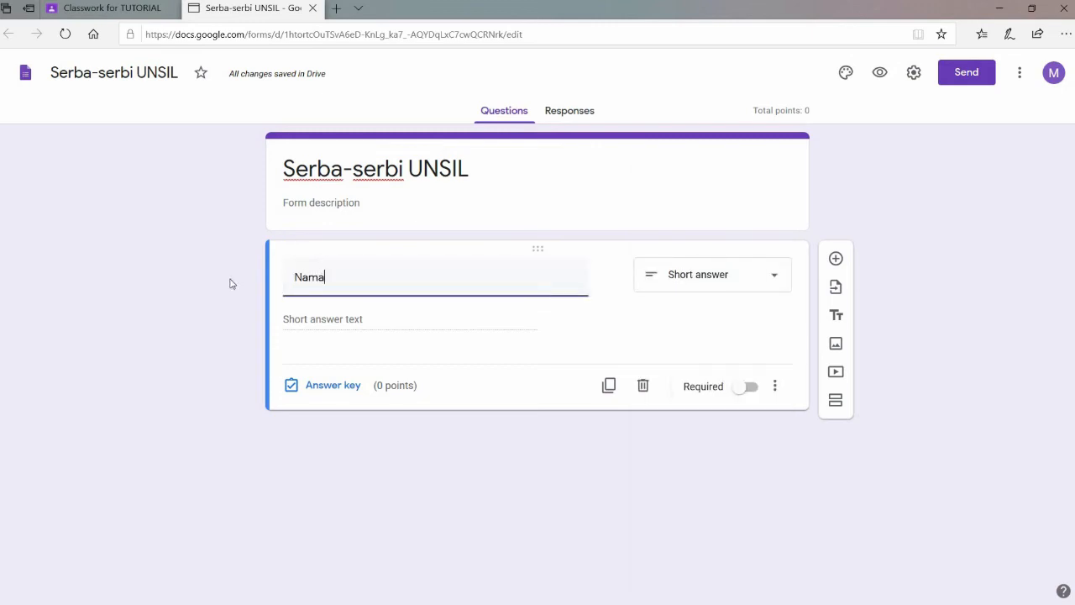
{"action": "type", "text": " Siswa"}
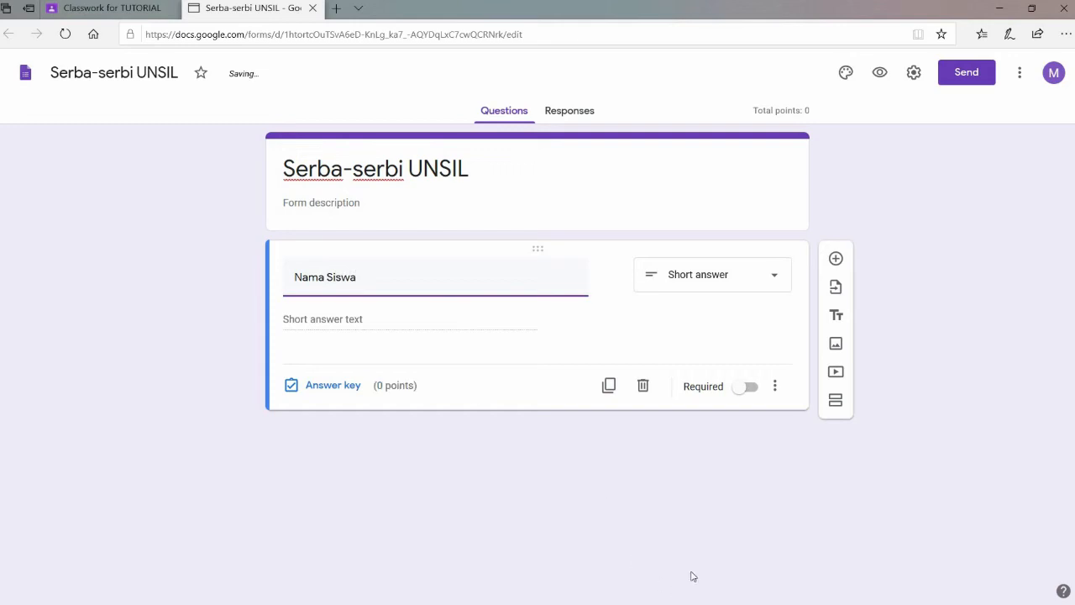
{"action": "left_click", "coordinate": [748, 389]}
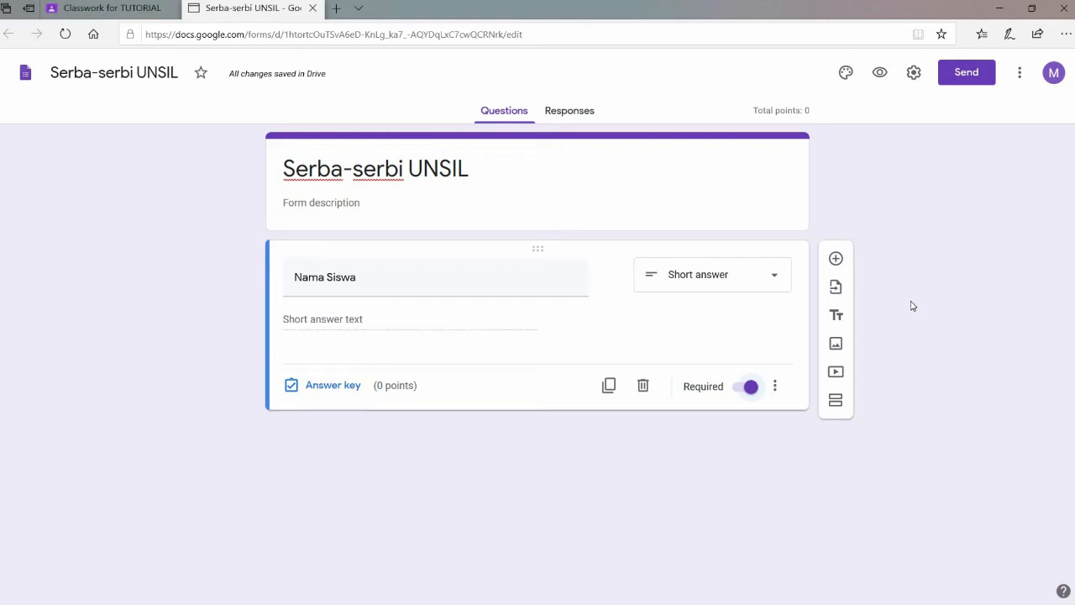
Add a multiple-choice question reading "Universitas Siliwangi terletak di kota".
{"action": "left_click", "coordinate": [838, 260]}
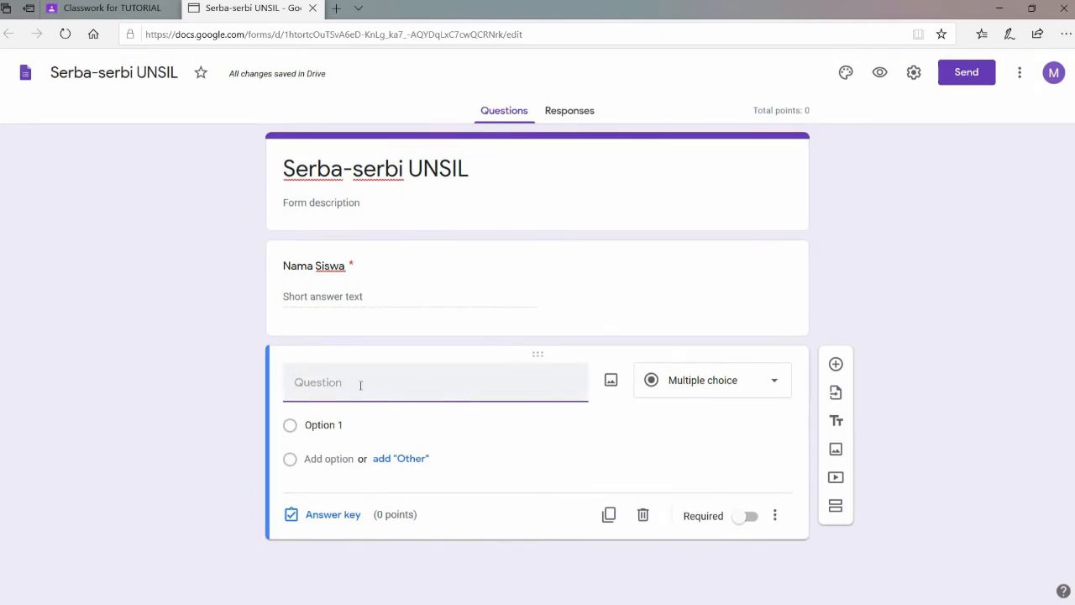
{"action": "type", "text": "Universitas Siliwangi terletak di ko"}
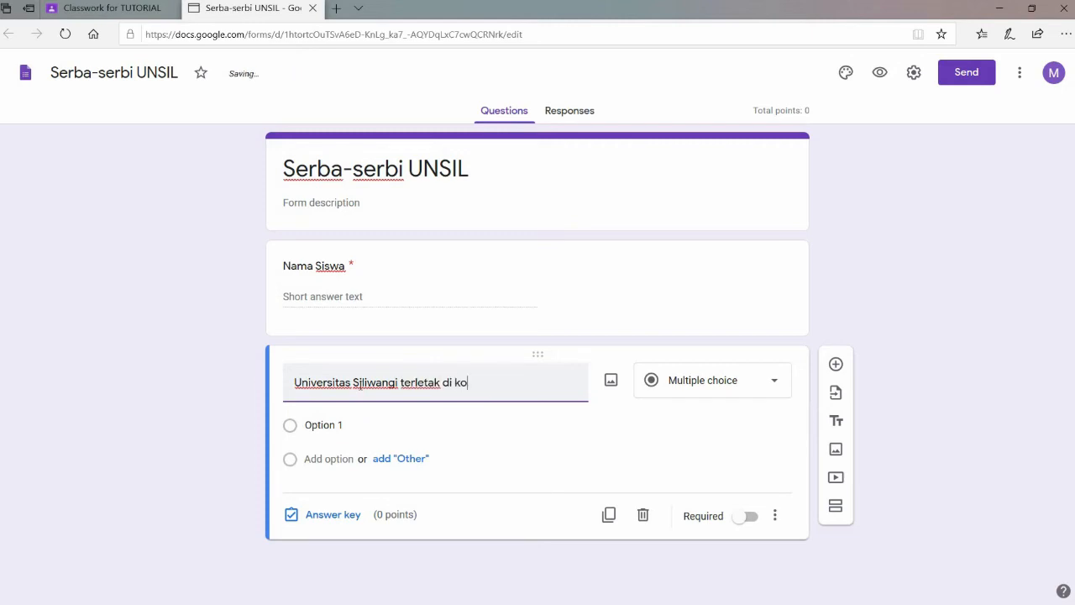
{"action": "type", "text": "ta"}
Enter Jakarta, Bandung and Tasikmalaya as the first three answer options of the Universitas Siliwangi question.
{"action": "left_click", "coordinate": [315, 427]}
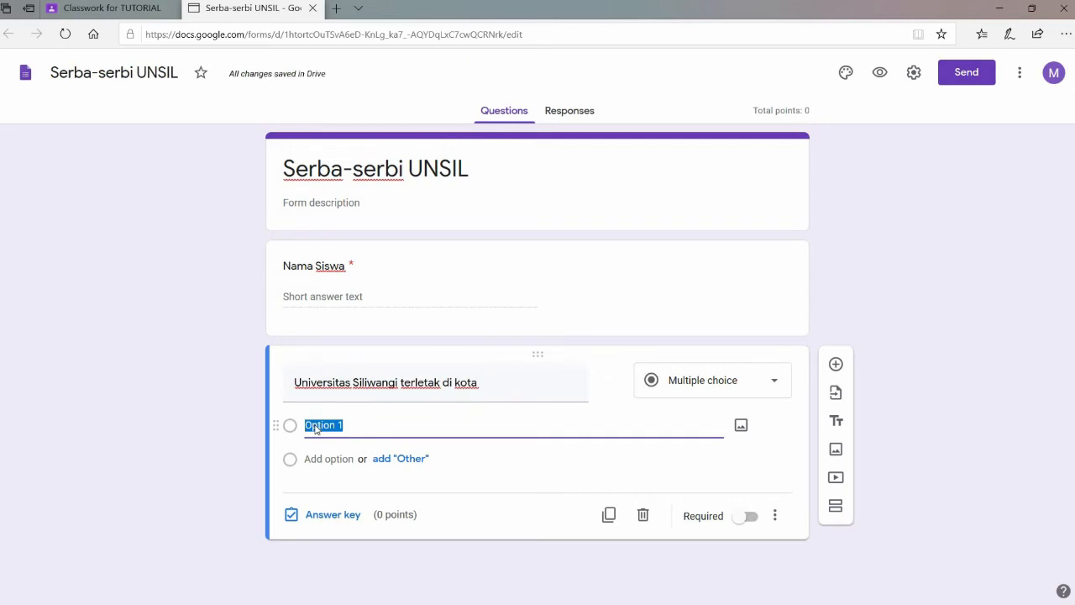
{"action": "type", "text": "Jakarta"}
{"action": "key", "text": "BackSpace"}
{"action": "key", "text": "BackSpace"}
{"action": "type", "text": "ta"}
{"action": "key", "text": "Return"}
{"action": "type", "text": "Bandun"}
{"action": "key", "text": "Return"}
{"action": "type", "text": "Tasikmalaya"}
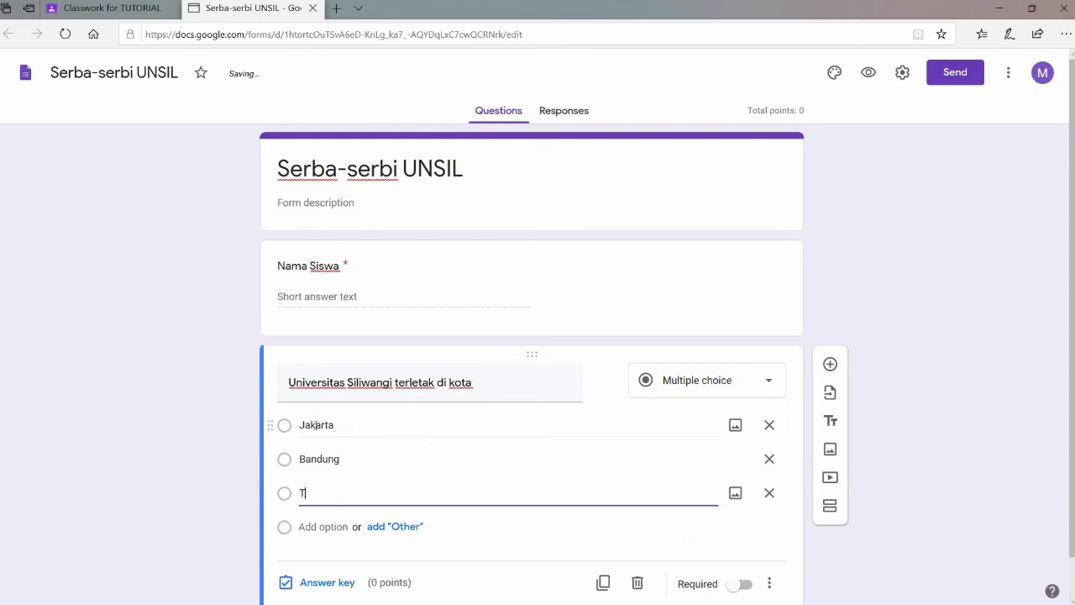
Add Garut and Ciamis as the fourth and fifth answer options of the Universitas Siliwangi question.
{"action": "key", "text": "Return"}
{"action": "type", "text": "garut"}
{"action": "key", "text": "BackSpace"}
{"action": "key", "text": "BackSpace"}
{"action": "key", "text": "BackSpace"}
{"action": "key", "text": "BackSpace"}
{"action": "key", "text": "BackSpace"}
{"action": "type", "text": "G"}
{"action": "key", "text": "Return"}
{"action": "type", "text": "C"}
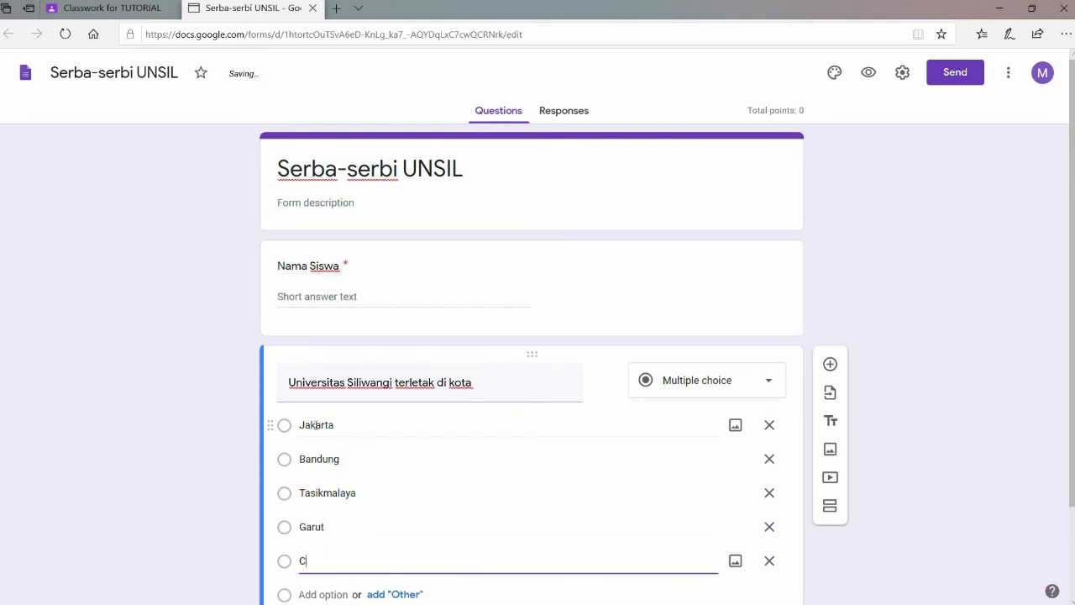
{"action": "type", "text": "iamis"}
Make the Universitas Siliwangi question required and set its answer key to Tasikmalaya, worth 50 points.
{"action": "scroll", "coordinate": [980, 345], "scroll_direction": "down", "scroll_amount": 2}
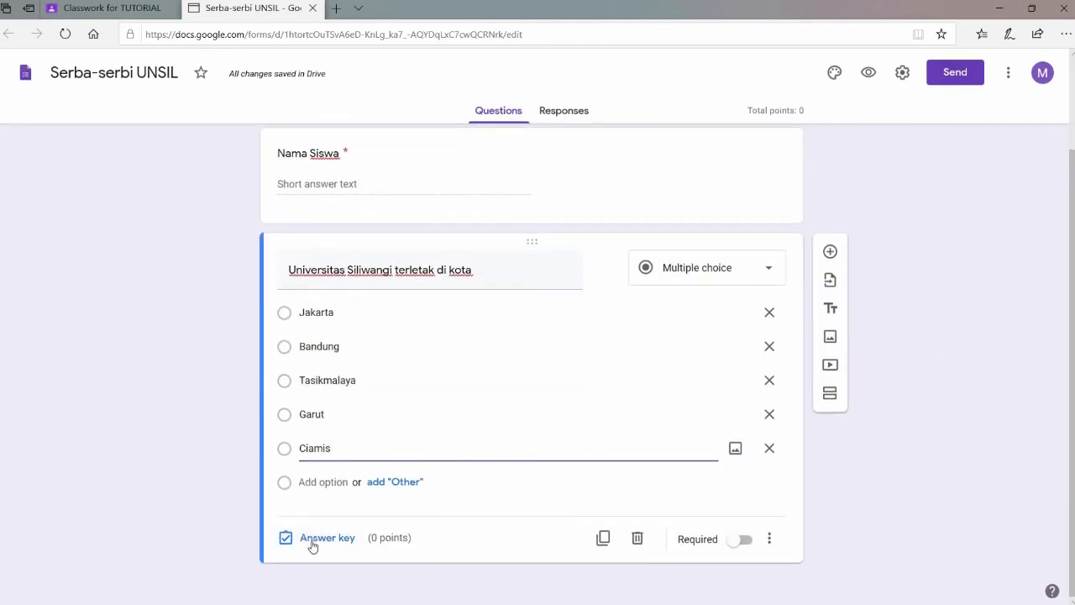
{"action": "left_click", "coordinate": [743, 543]}
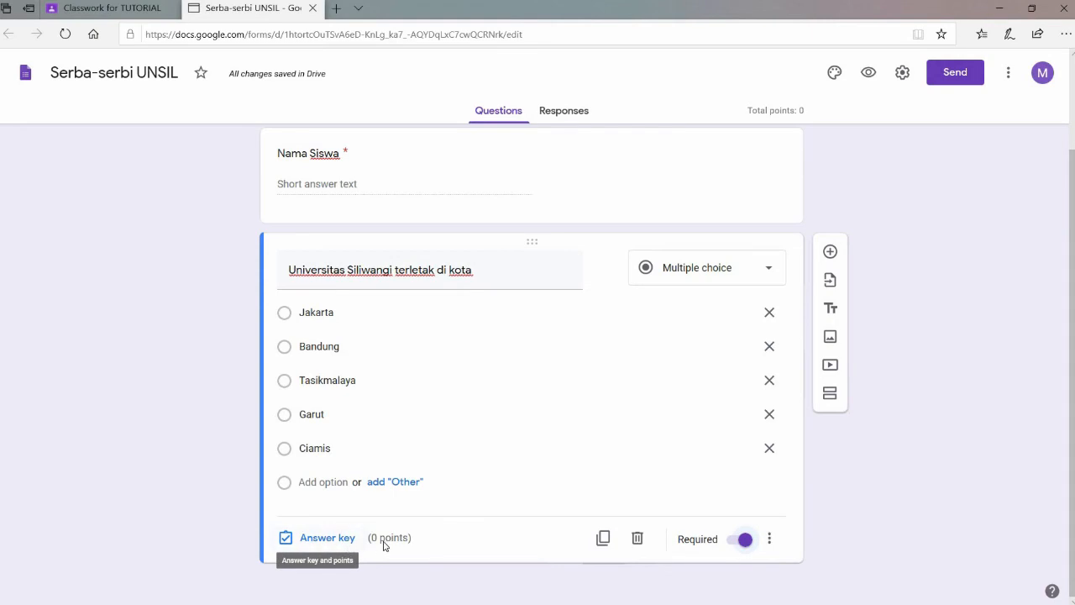
{"action": "left_click", "coordinate": [321, 542]}
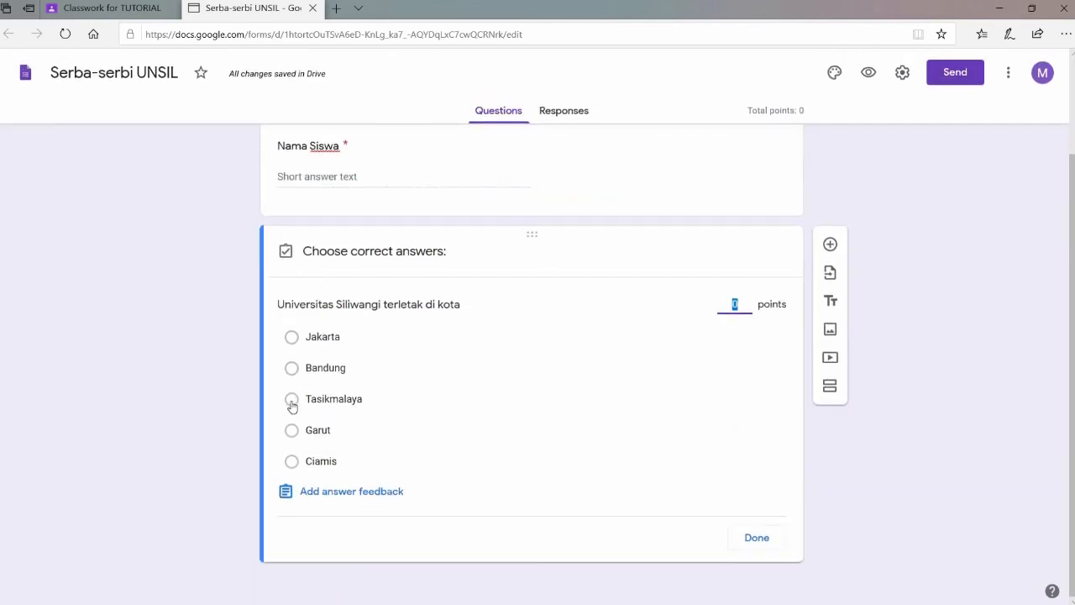
{"action": "left_click", "coordinate": [291, 399]}
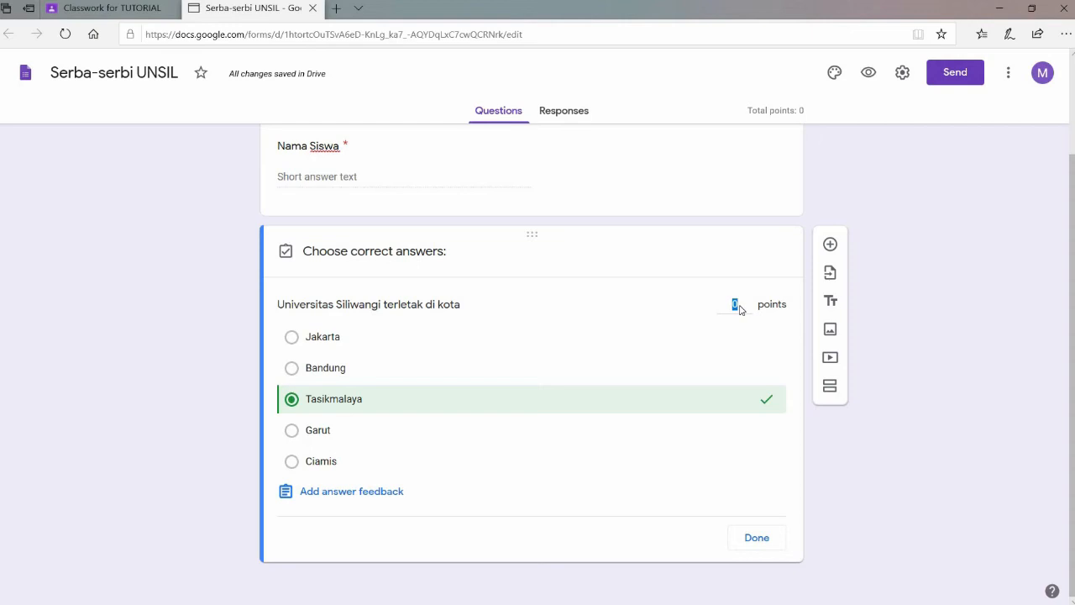
{"action": "left_click", "coordinate": [741, 303]}
{"action": "type", "text": "50"}
{"action": "left_click", "coordinate": [759, 538]}
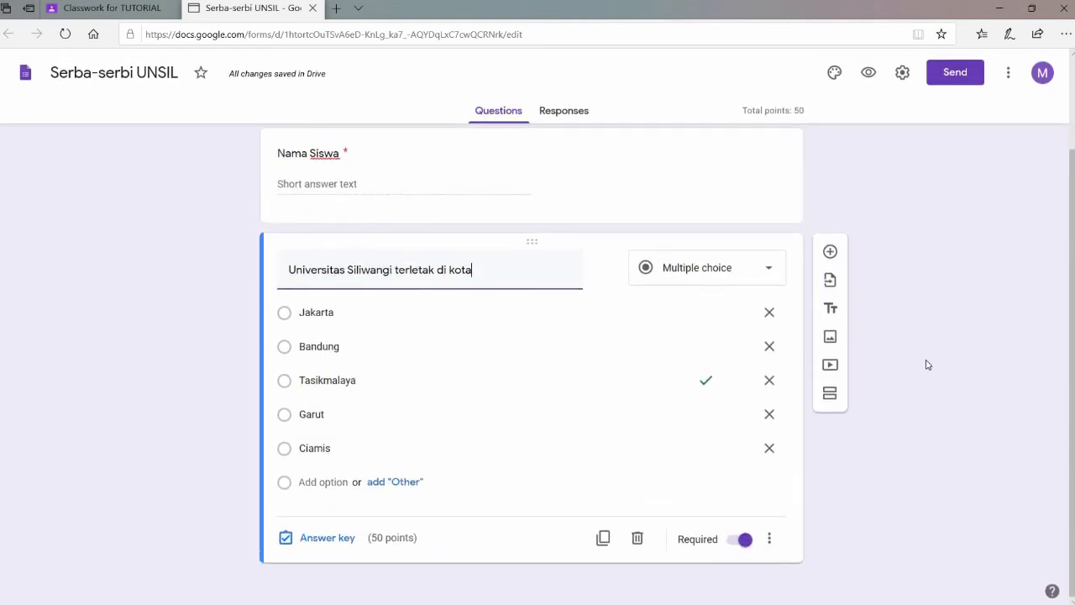
Add another multiple-choice question reading "Jurusan Pendidikan Sejarah berada di Fakultas".
{"action": "left_click", "coordinate": [830, 251]}
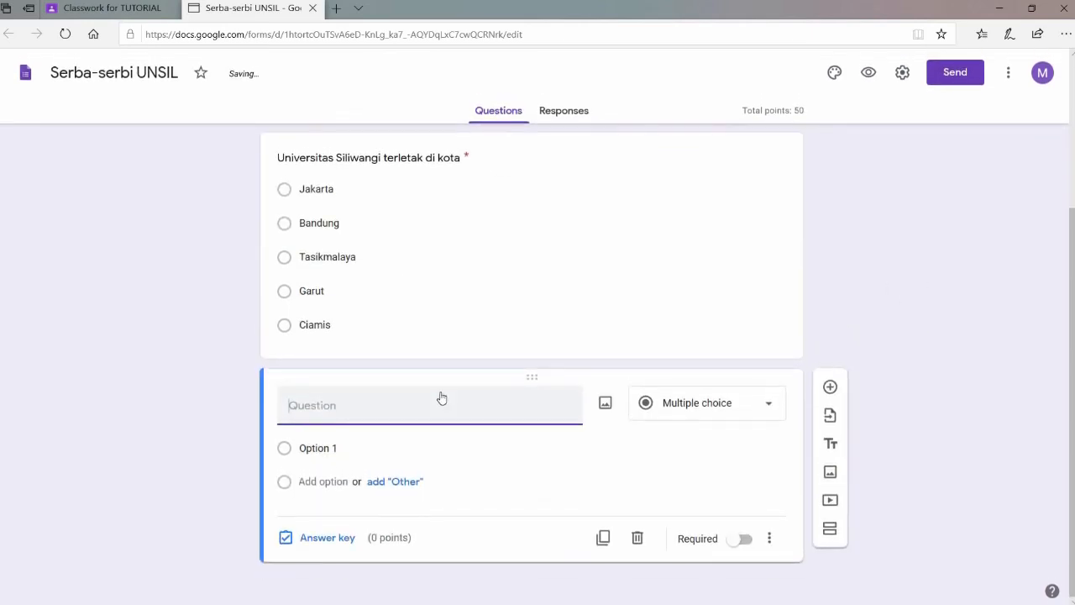
{"action": "type", "text": "Jurusan Pendidikan "}
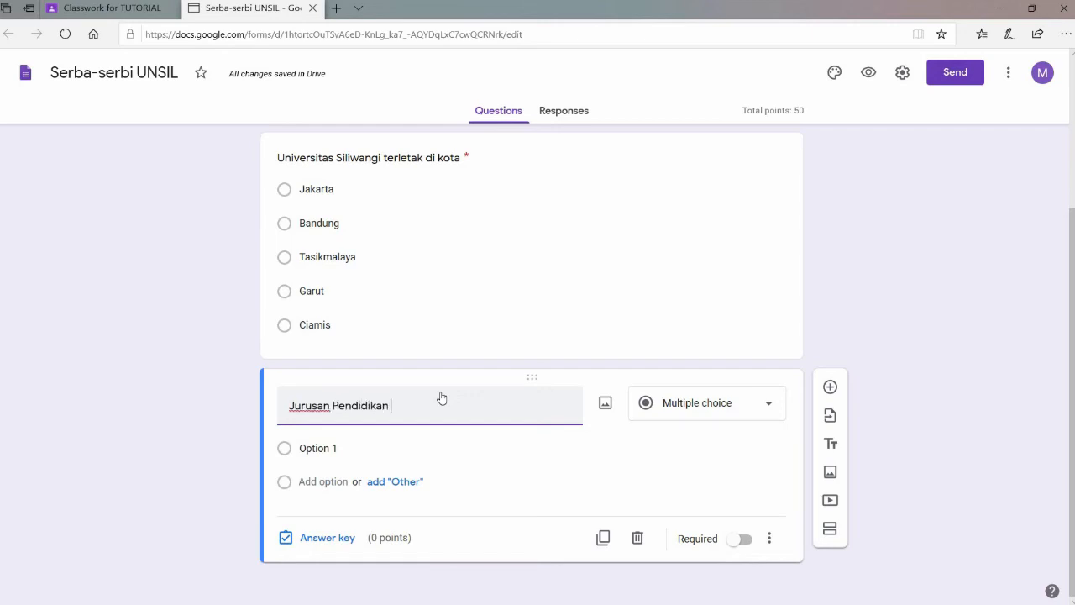
{"action": "type", "text": "Sejarah terletak"}
{"action": "double_click", "coordinate": [440, 396]}
{"action": "type", "text": "berada di Fakultas"}
{"action": "left_click", "coordinate": [380, 474]}
{"action": "left_click", "coordinate": [707, 428]}
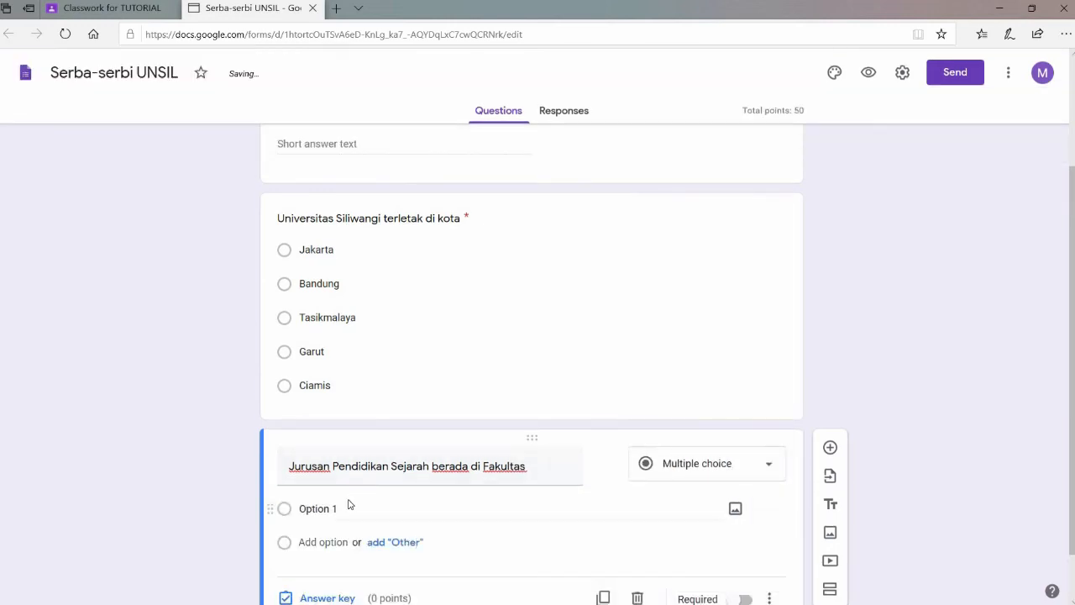
Enter FKIP, FAI and FIK as the first three answer options of the Pendidikan Sejarah question.
{"action": "scroll", "coordinate": [349, 503], "scroll_direction": "down", "scroll_amount": 1}
{"action": "left_click", "coordinate": [364, 452]}
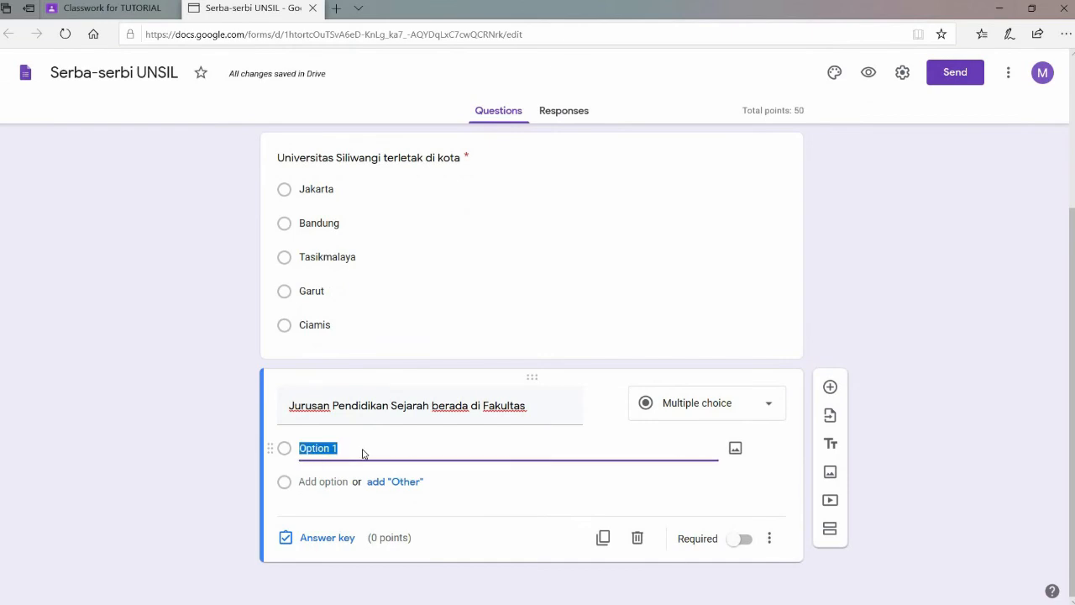
{"action": "type", "text": "FKIP"}
{"action": "key", "text": "Return"}
{"action": "type", "text": "AI"}
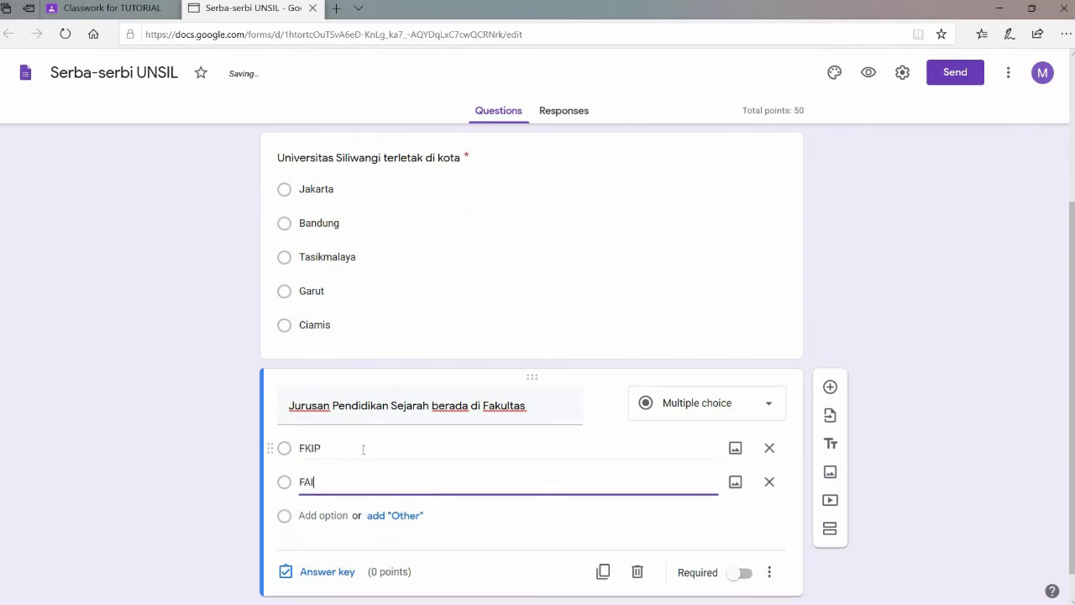
{"action": "key", "text": "Return"}
{"action": "type", "text": "AIK"}
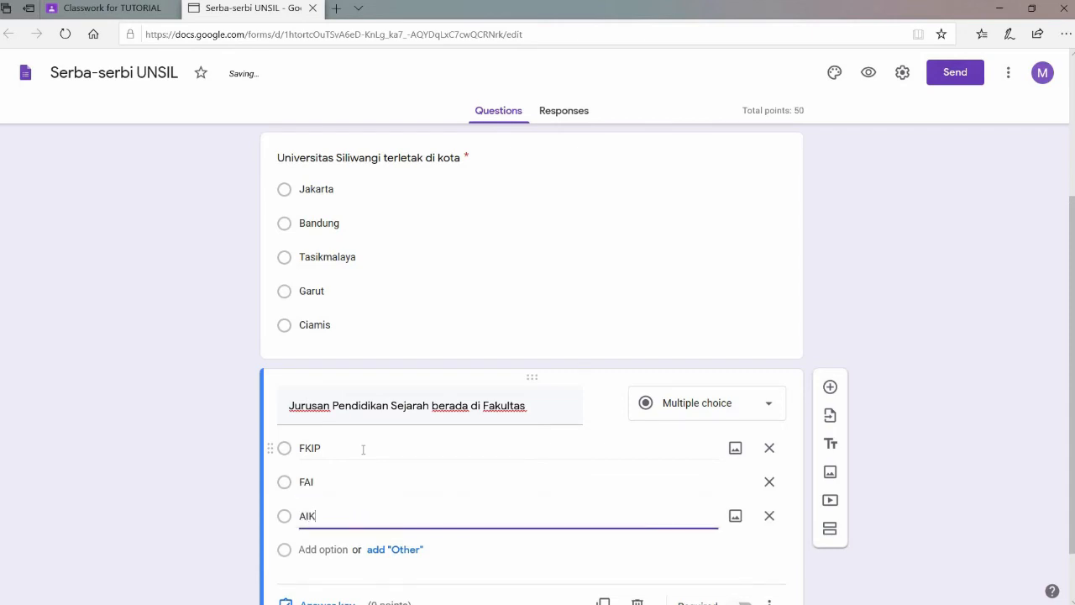
{"action": "key", "text": "Return"}
{"action": "key", "text": "Up"}
{"action": "type", "text": "FIK"}
Add FT and FEB as the last two answer options of the Pendidikan Sejarah question.
{"action": "key", "text": "Return"}
{"action": "type", "text": "FT"}
{"action": "key", "text": "Tab"}
{"action": "type", "text": "F"}
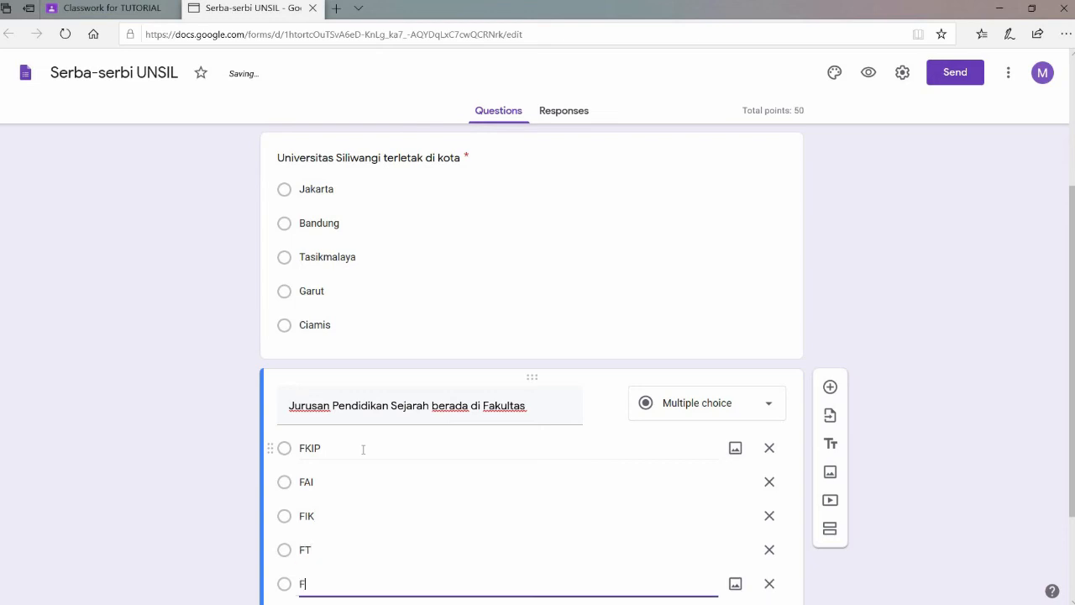
{"action": "type", "text": "EB"}
Make the Pendidikan Sejarah question required and set its answer key to FKIP, worth 50 points.
{"action": "scroll", "coordinate": [363, 450], "scroll_direction": "down", "scroll_amount": 2}
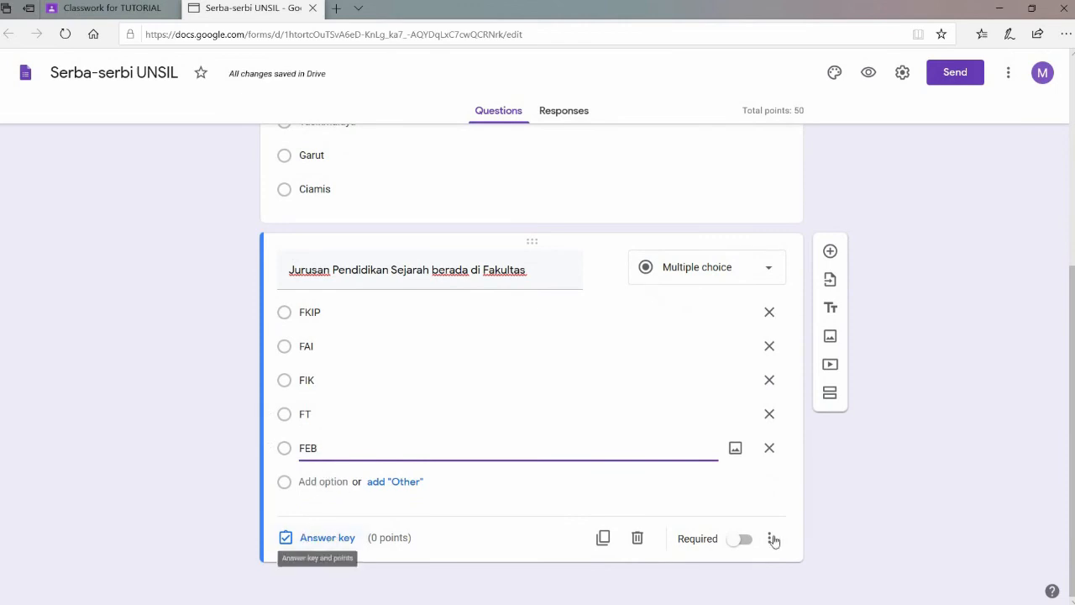
{"action": "left_click", "coordinate": [657, 547]}
{"action": "left_click", "coordinate": [739, 539]}
{"action": "left_click", "coordinate": [326, 538]}
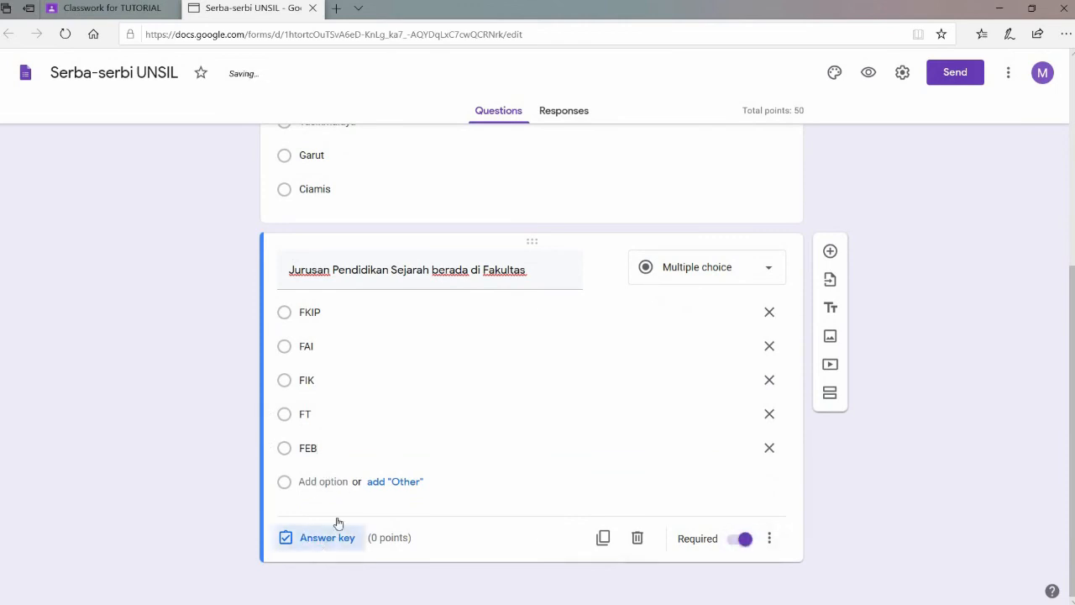
{"action": "left_click", "coordinate": [292, 469]}
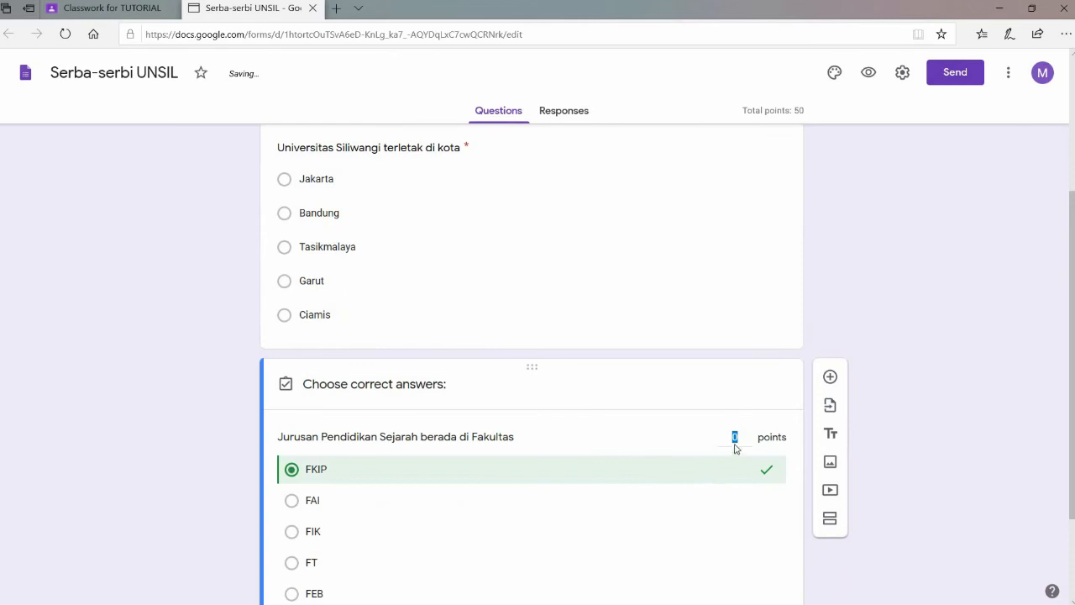
{"action": "left_click", "coordinate": [740, 435]}
{"action": "key", "text": "BackSpace"}
{"action": "type", "text": "50"}
{"action": "scroll", "coordinate": [752, 504], "scroll_direction": "down", "scroll_amount": 2}
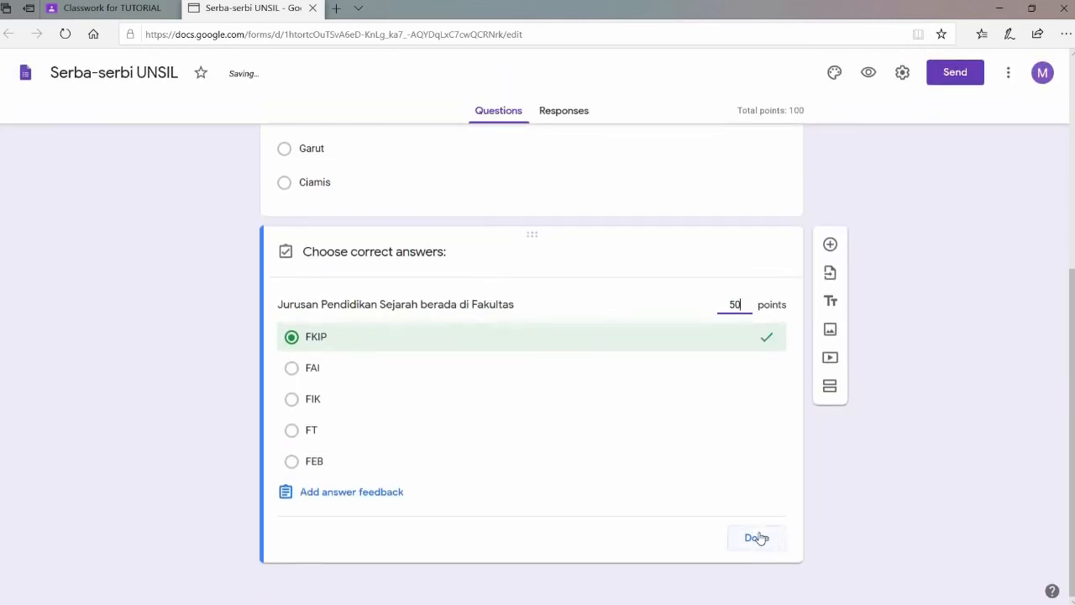
{"action": "scroll", "coordinate": [701, 308], "scroll_direction": "down", "scroll_amount": 3}
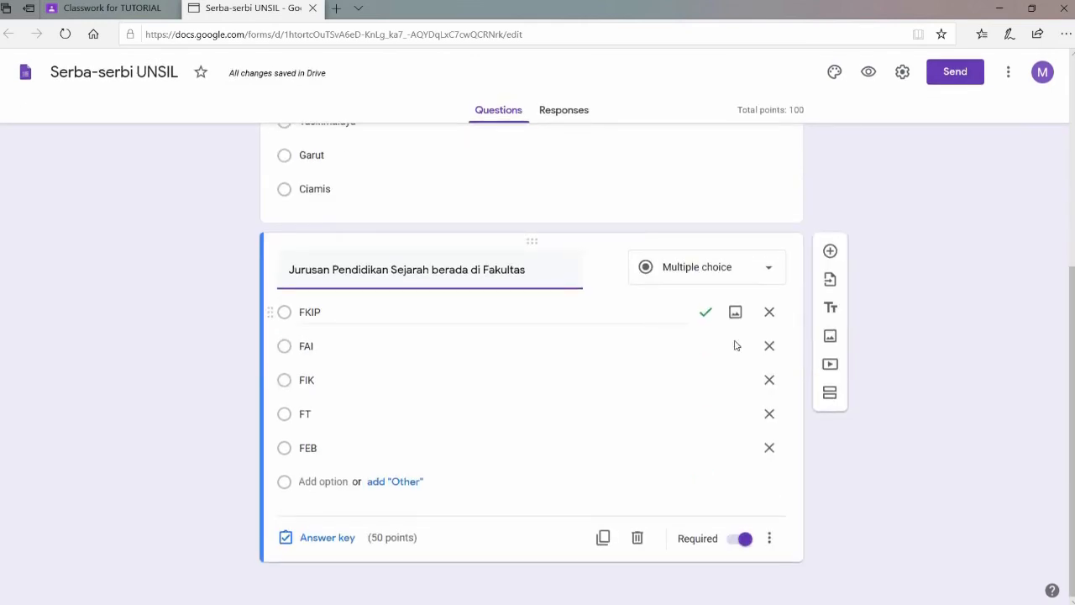
Review the quiz form's questions and look at the "SOAL PILIHAN GANDA" assignment in Google Classroom that it is attached to.
{"action": "scroll", "coordinate": [991, 331], "scroll_direction": "up", "scroll_amount": 2}
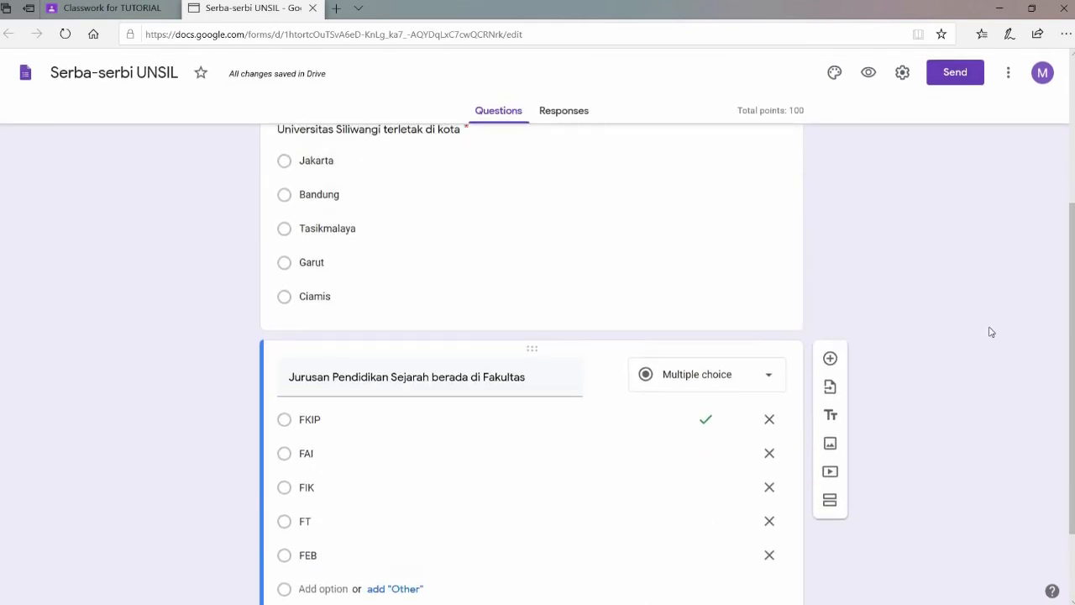
{"action": "scroll", "coordinate": [991, 332], "scroll_direction": "up", "scroll_amount": 2}
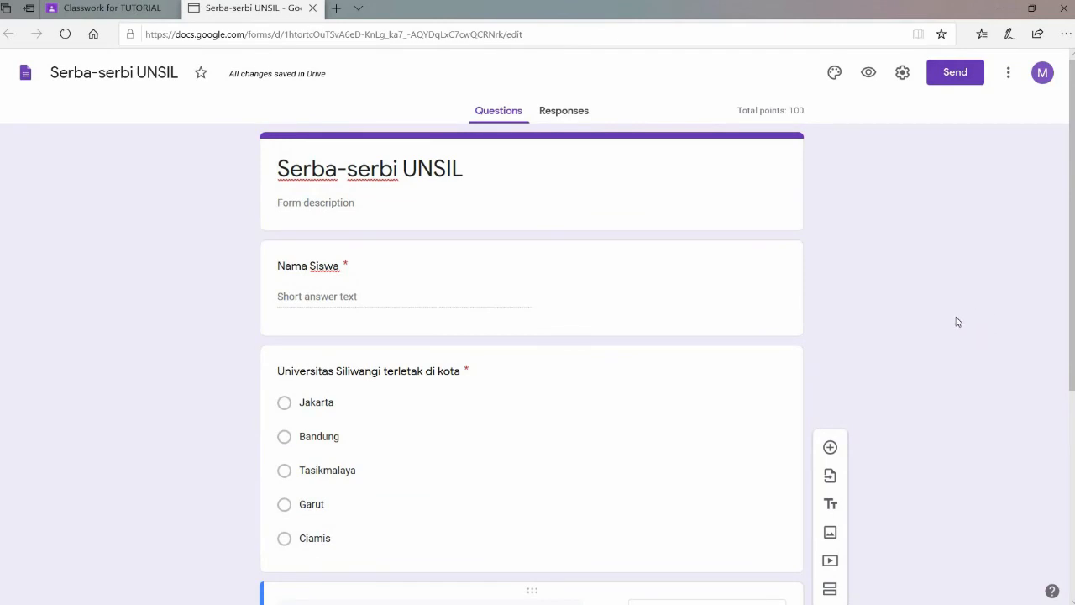
{"action": "scroll", "coordinate": [959, 321], "scroll_direction": "down", "scroll_amount": 2}
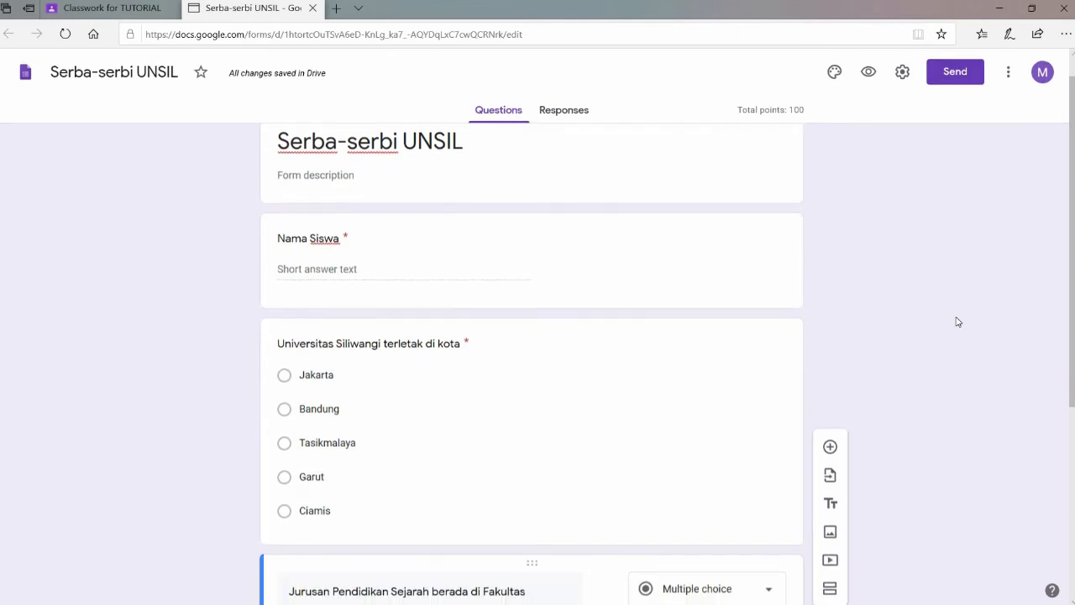
{"action": "left_click", "coordinate": [88, 5]}
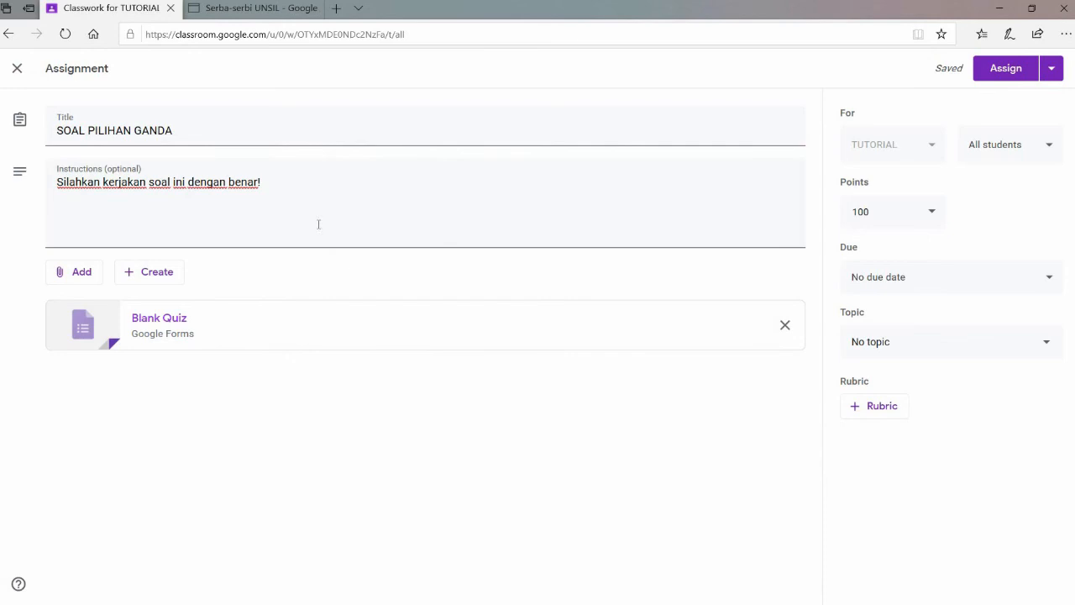
{"action": "left_click", "coordinate": [260, 8]}
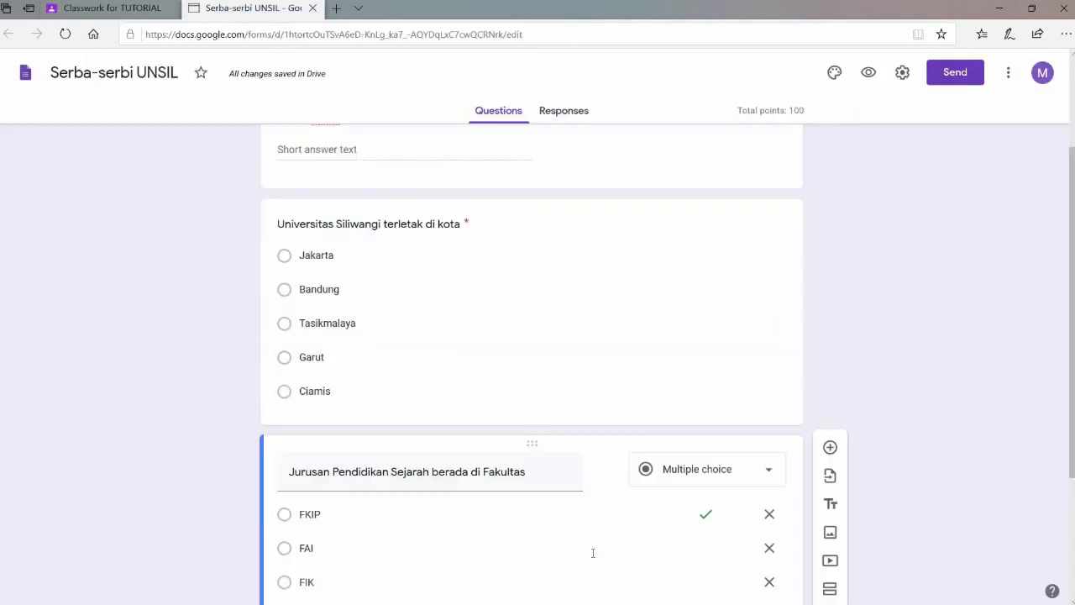
Assign "SOAL PILIHAN GANDA" to the TUTORIAL class and preview its attached Serba-serbi UNSIL form.
{"action": "left_click", "coordinate": [104, 11]}
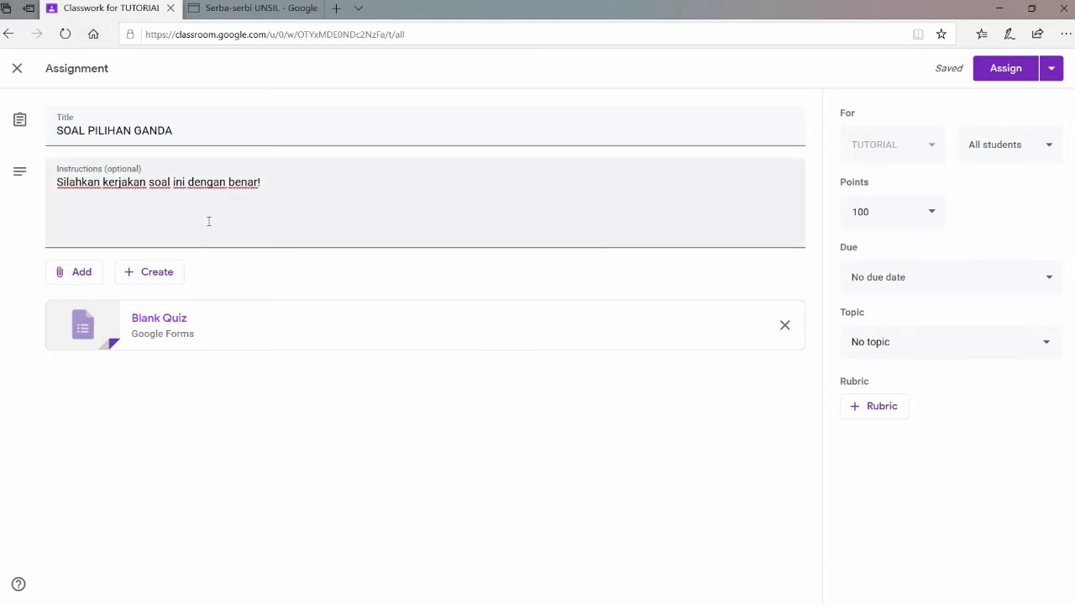
{"action": "left_click", "coordinate": [1006, 70]}
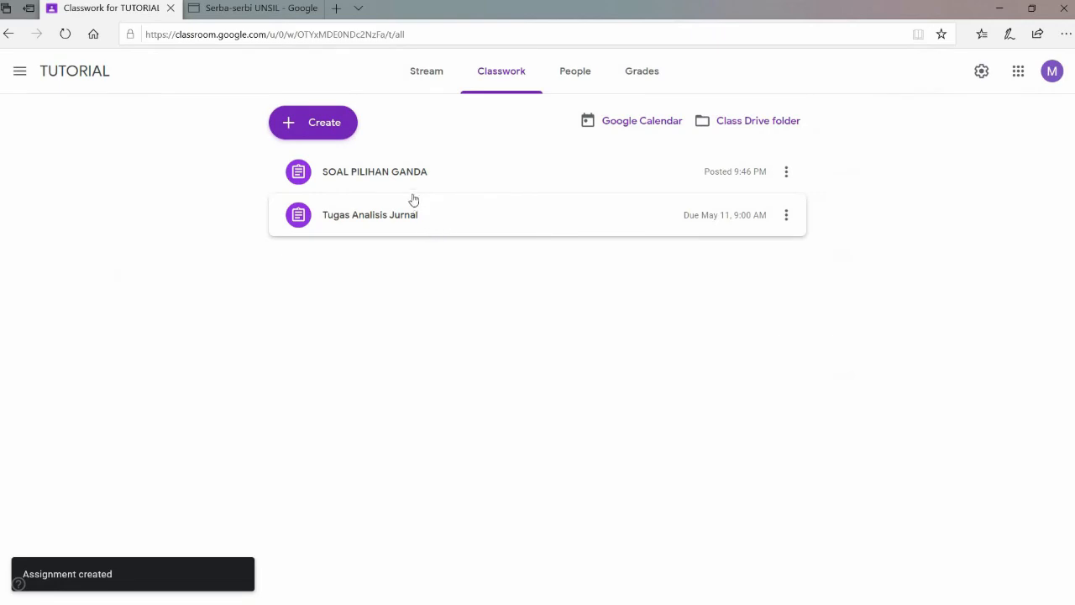
{"action": "left_click", "coordinate": [409, 171]}
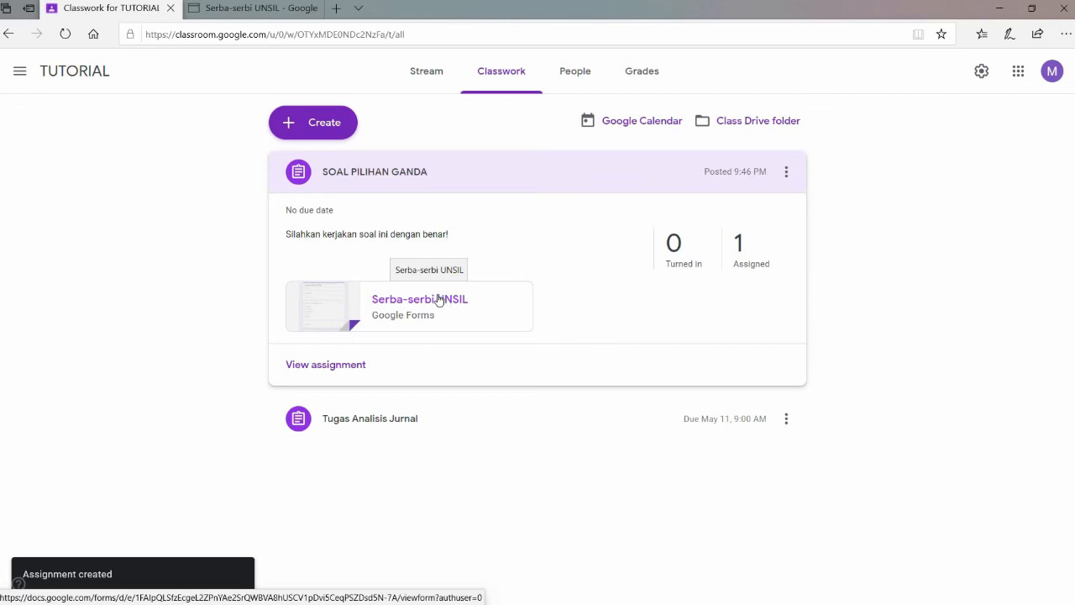
{"action": "left_click", "coordinate": [438, 300]}
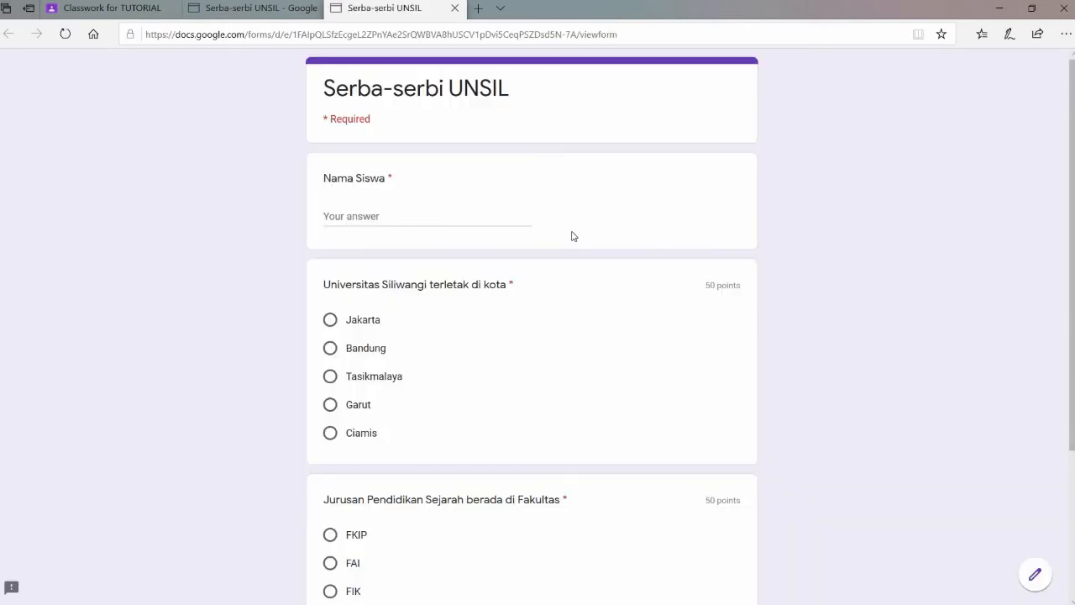
{"action": "scroll", "coordinate": [571, 235], "scroll_direction": "down", "scroll_amount": 3}
{"action": "scroll", "coordinate": [569, 235], "scroll_direction": "up", "scroll_amount": 3}
Open the student work of "SOAL PILIHAN GANDA" from the class stream and look through its attached Serba-serbi UNSIL form.
{"action": "left_click", "coordinate": [101, 8]}
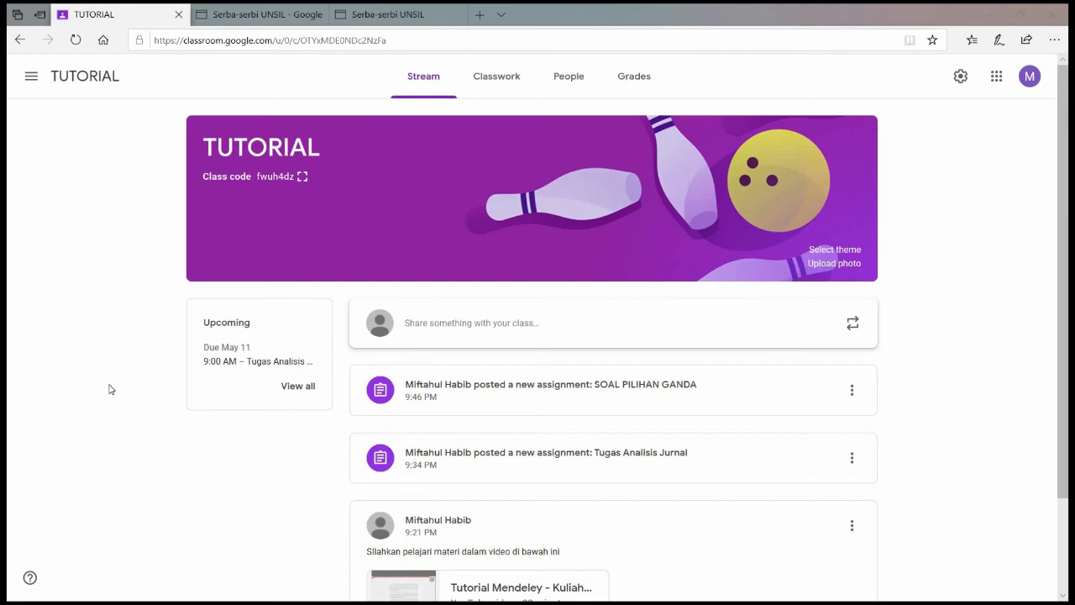
{"action": "scroll", "coordinate": [110, 389], "scroll_direction": "down", "scroll_amount": 2}
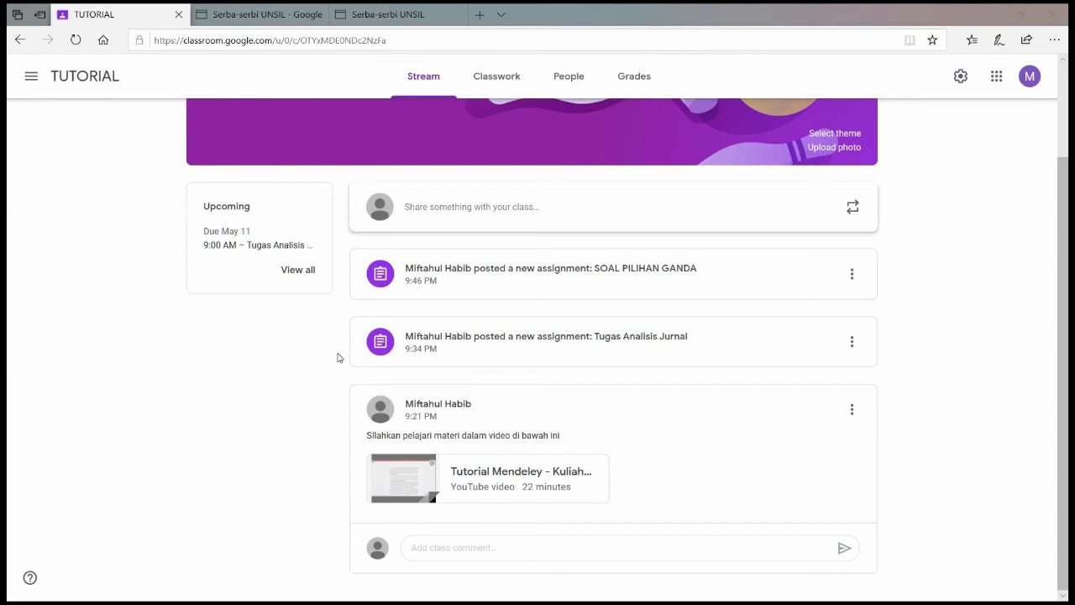
{"action": "left_click", "coordinate": [573, 280]}
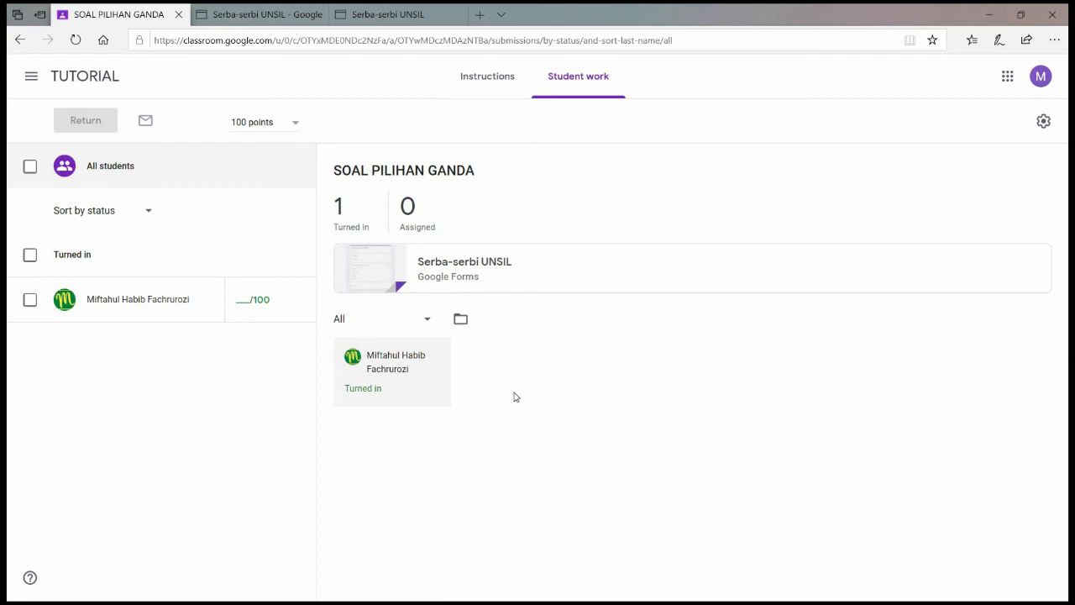
{"action": "left_click", "coordinate": [479, 262]}
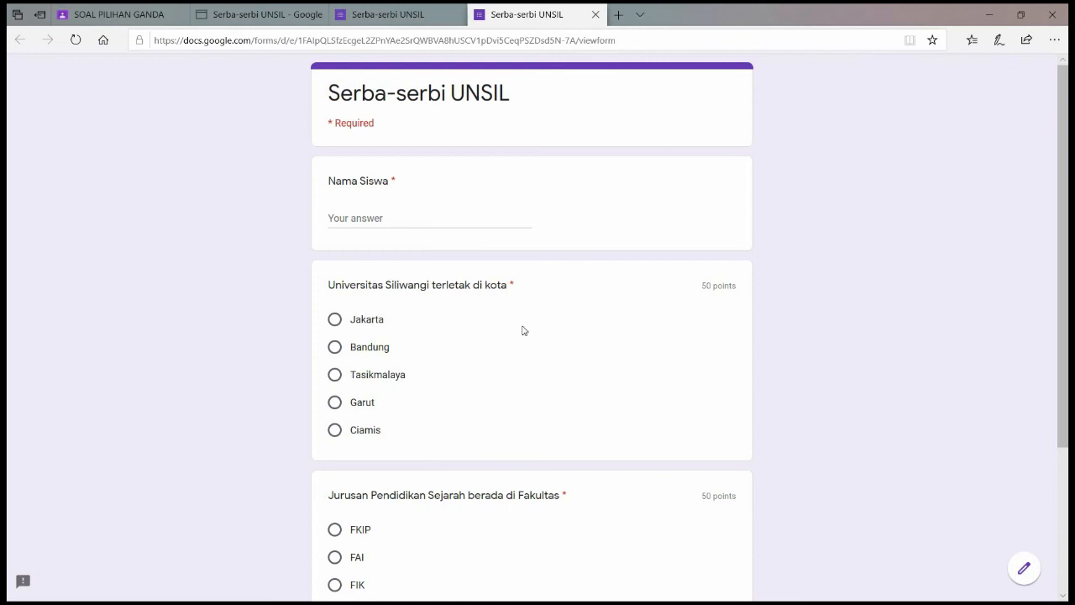
{"action": "scroll", "coordinate": [687, 288], "scroll_direction": "down", "scroll_amount": 3}
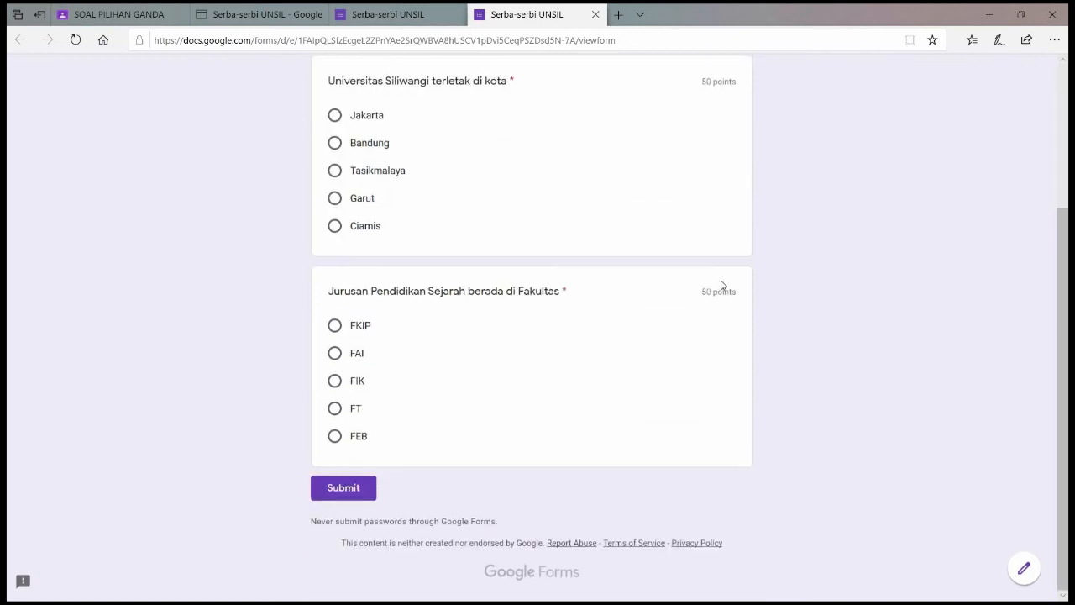
{"action": "scroll", "coordinate": [720, 283], "scroll_direction": "up", "scroll_amount": 3}
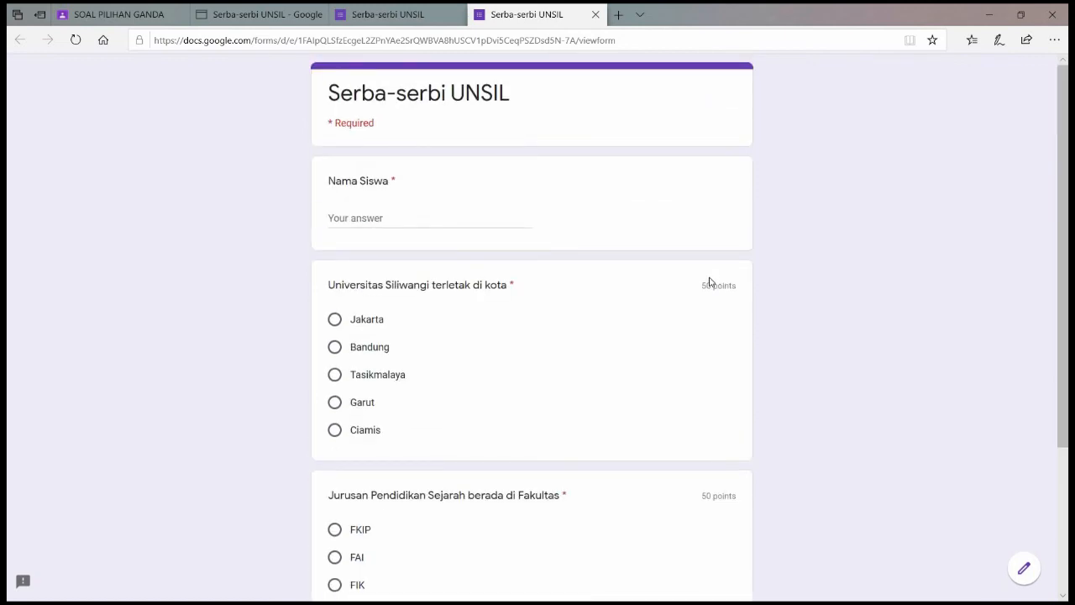
Open the Serba-serbi UNSIL form for editing and examine the summary of its responses.
{"action": "left_click", "coordinate": [1024, 572]}
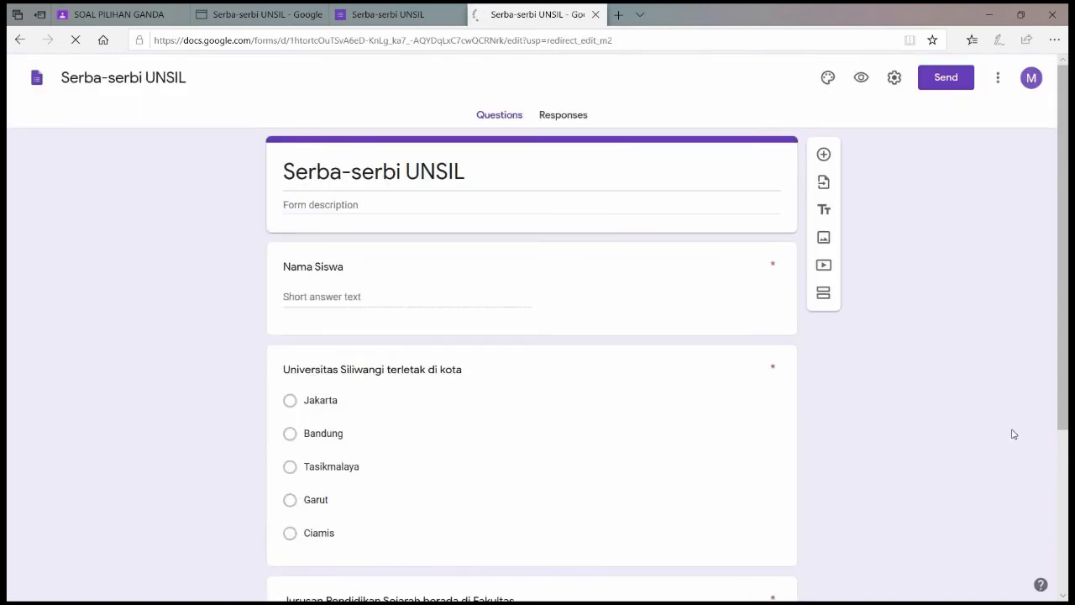
{"action": "left_click", "coordinate": [568, 117]}
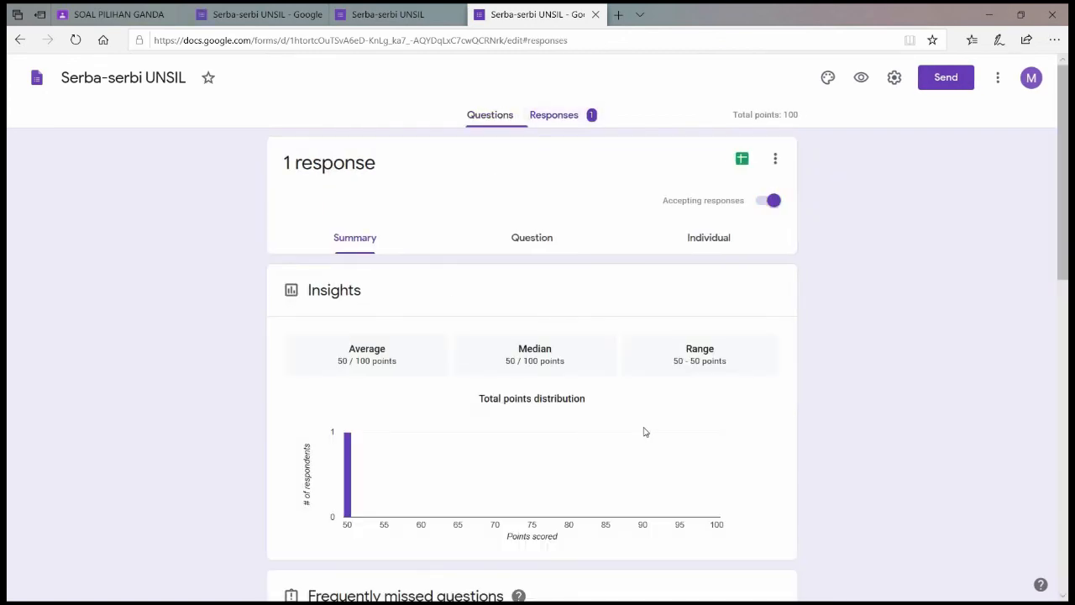
{"action": "scroll", "coordinate": [531, 336], "scroll_direction": "down", "scroll_amount": 2}
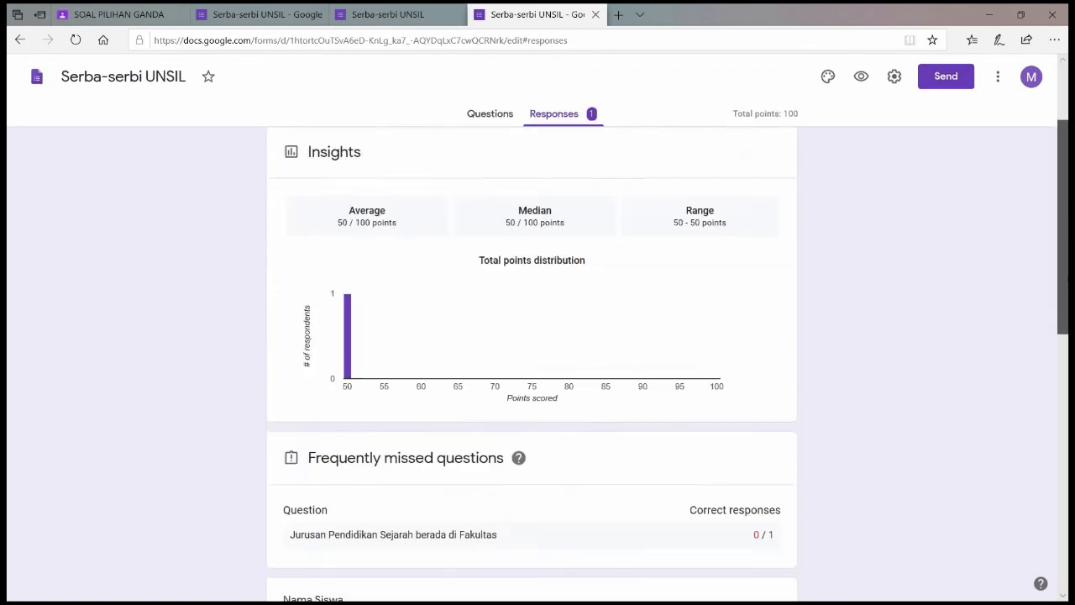
{"action": "scroll", "coordinate": [532, 336], "scroll_direction": "up", "scroll_amount": 2}
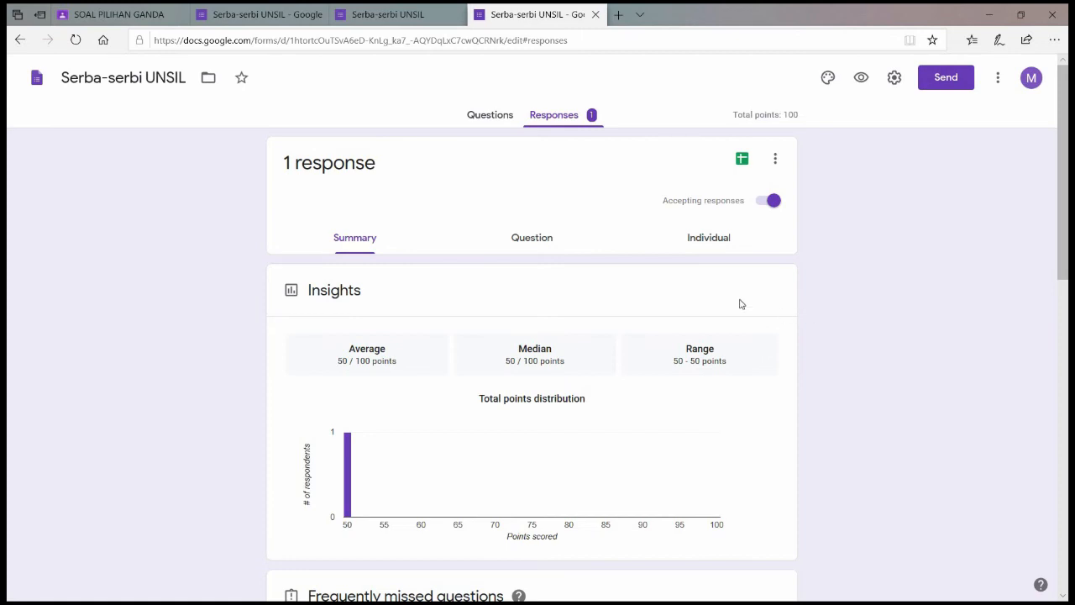
Create a new response spreadsheet named "Serba-serbi UNSIL (Responses)" and check the student's score and name in it.
{"action": "left_click", "coordinate": [742, 167]}
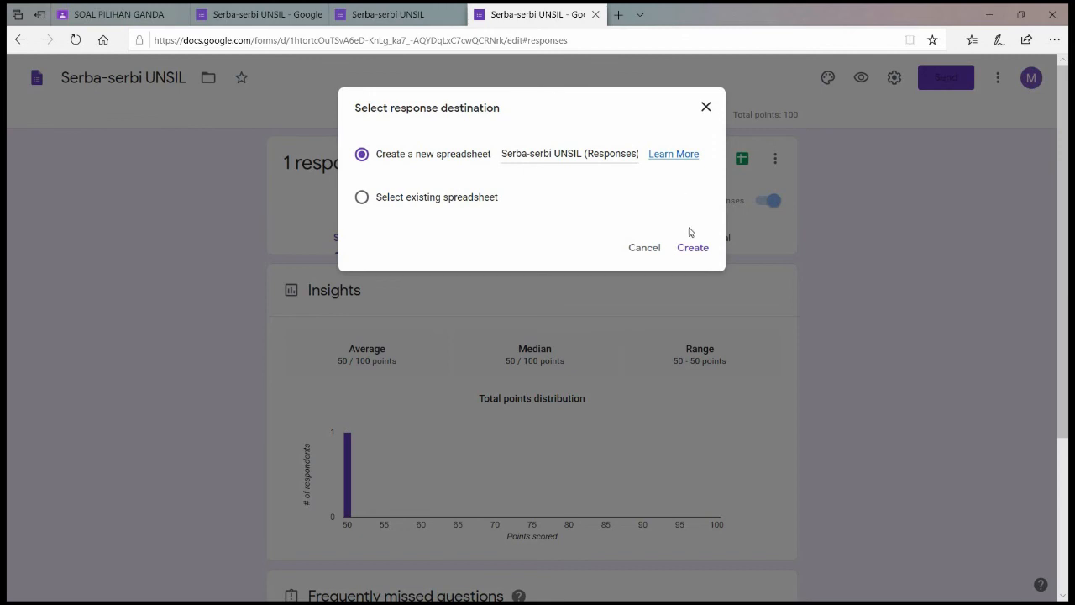
{"action": "left_click", "coordinate": [700, 254]}
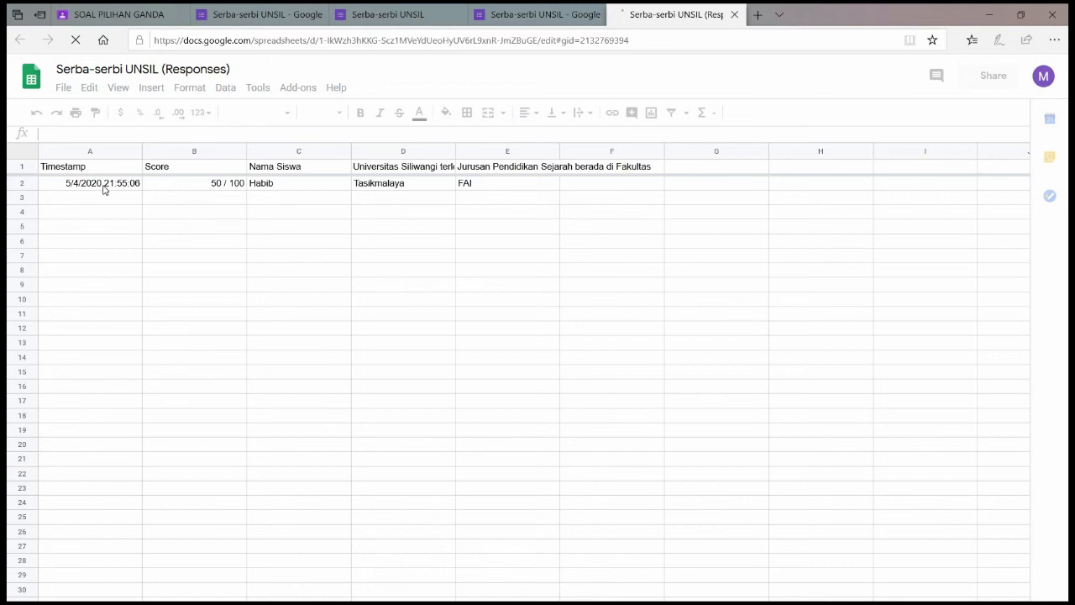
{"action": "left_click", "coordinate": [277, 189]}
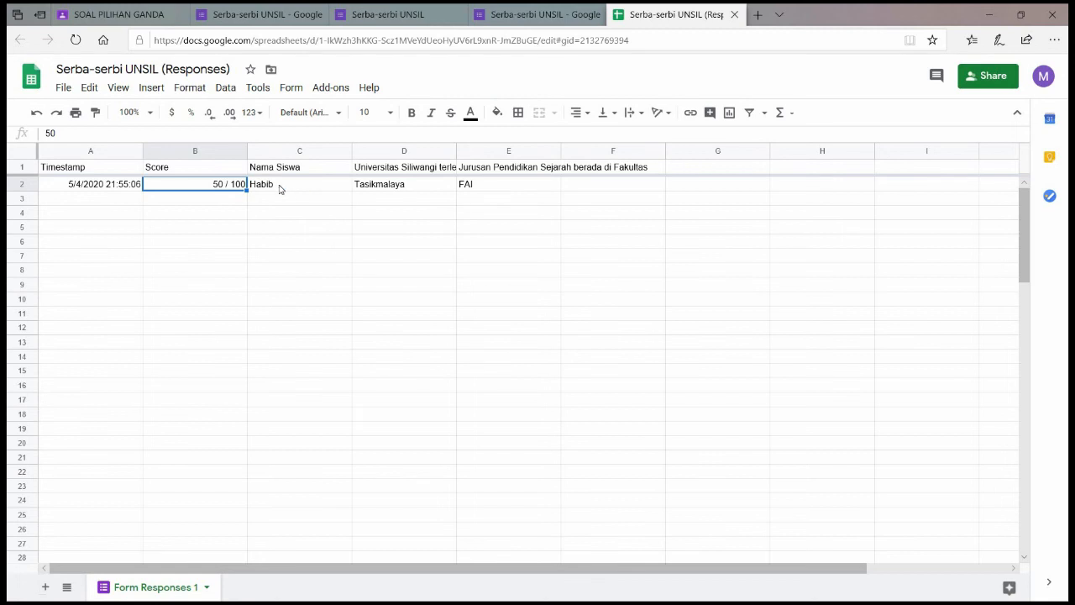
{"action": "left_click", "coordinate": [280, 188]}
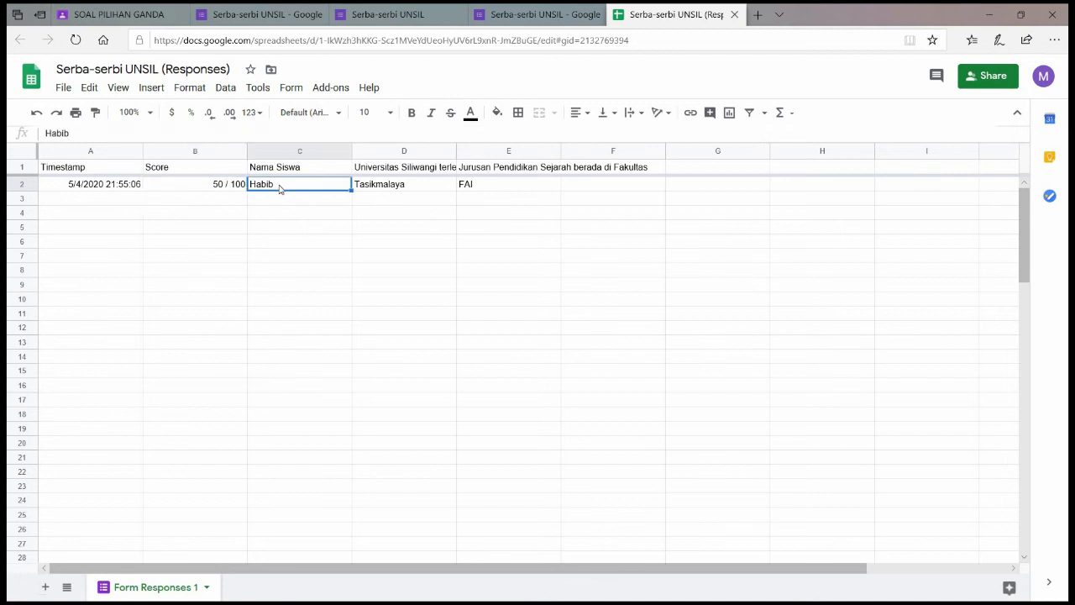
{"action": "left_click", "coordinate": [202, 189]}
{"action": "left_click", "coordinate": [264, 186]}
Grade the student's "SOAL PILIHAN GANDA" submission 50 out of 100 in Google Classroom and return it.
{"action": "left_click", "coordinate": [100, 17]}
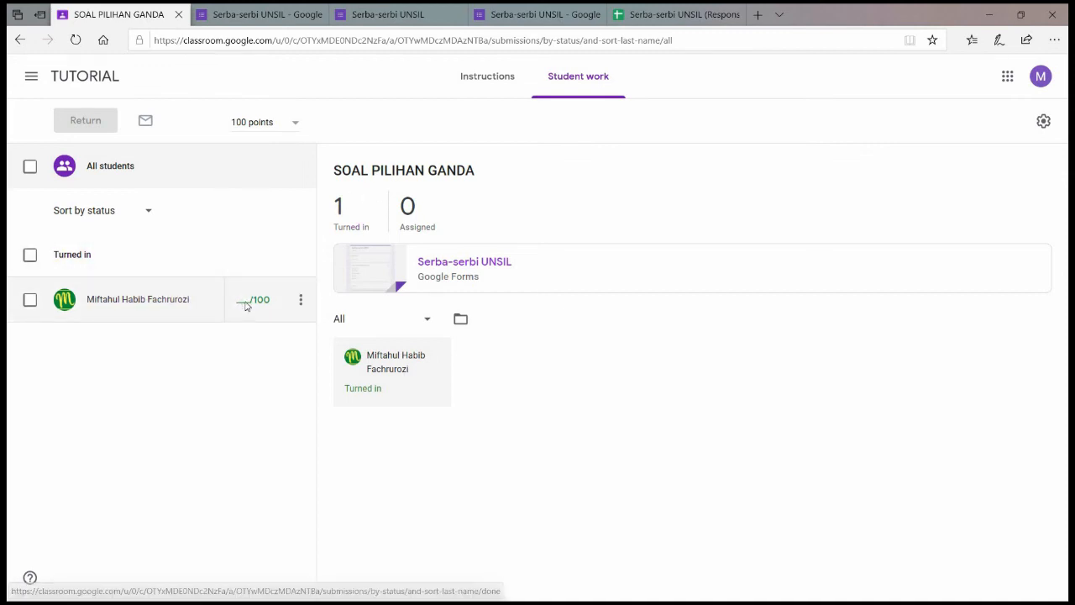
{"action": "left_click", "coordinate": [203, 313]}
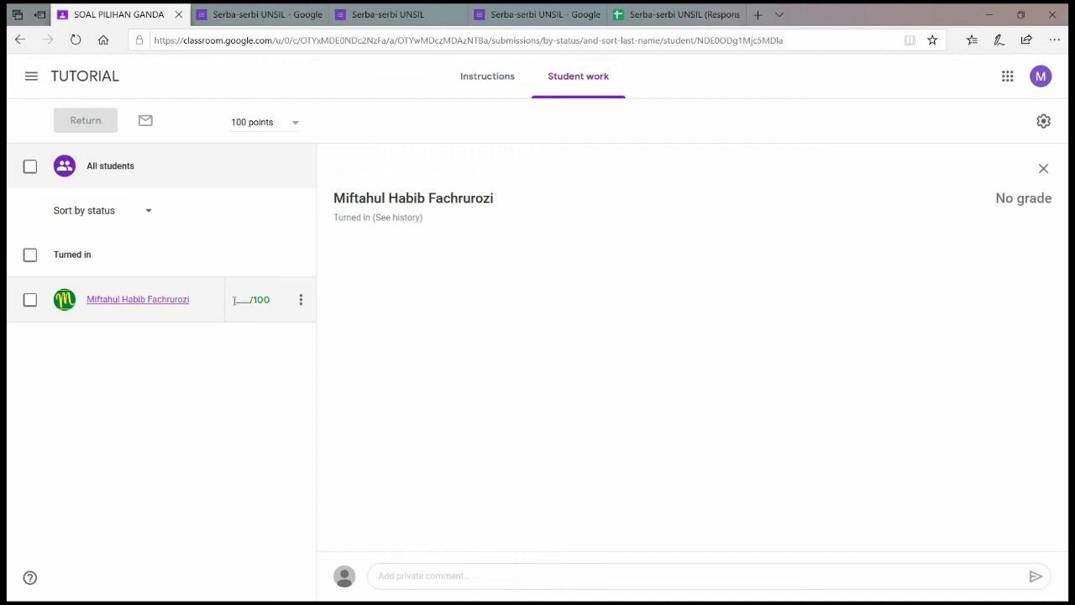
{"action": "left_click", "coordinate": [242, 305]}
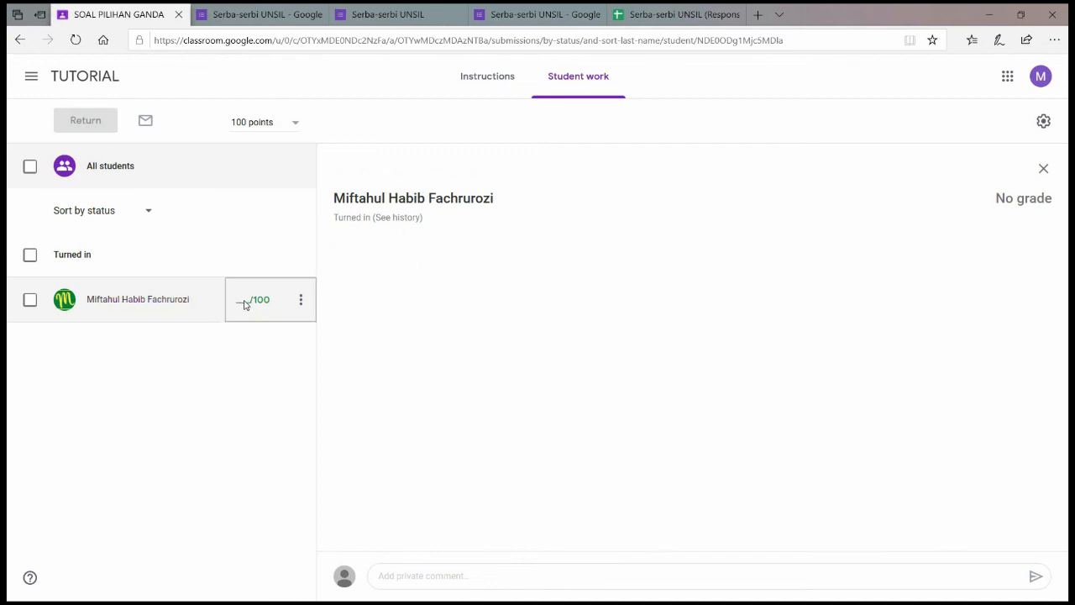
{"action": "left_click", "coordinate": [303, 300]}
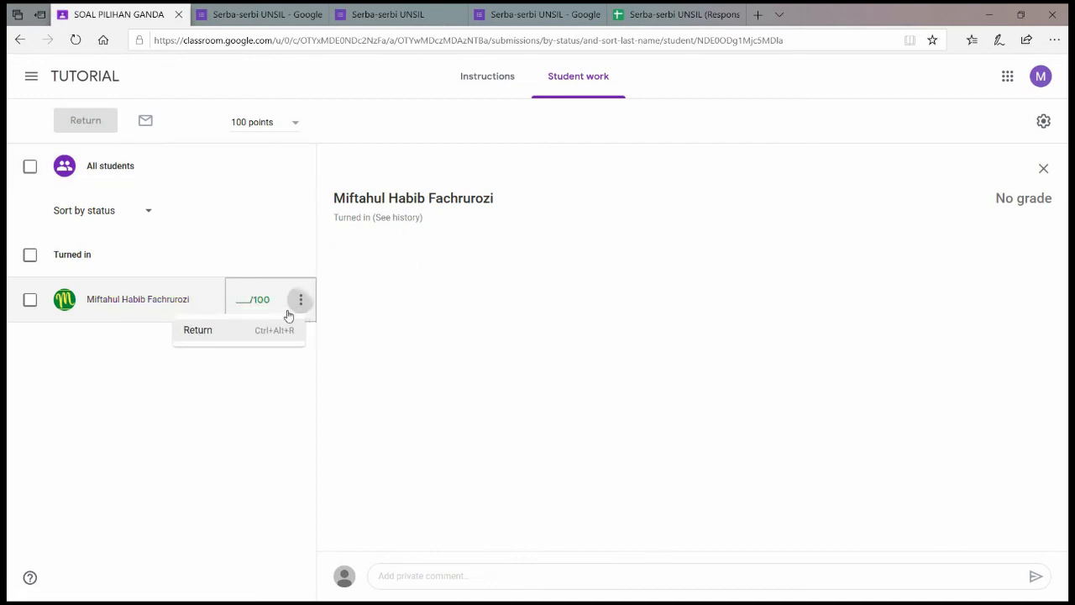
{"action": "left_click", "coordinate": [242, 304]}
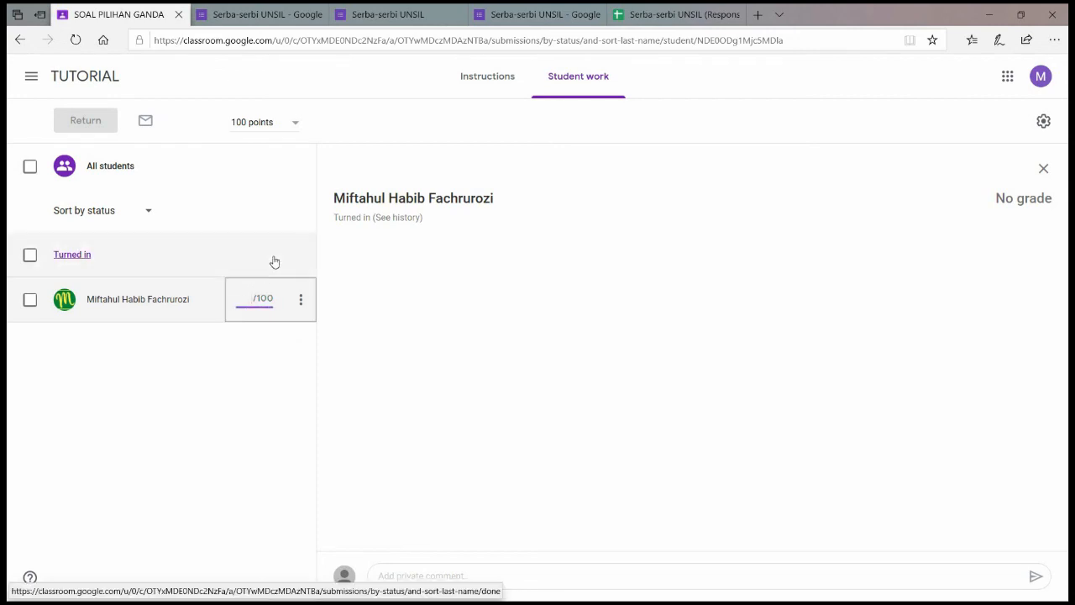
{"action": "type", "text": "50"}
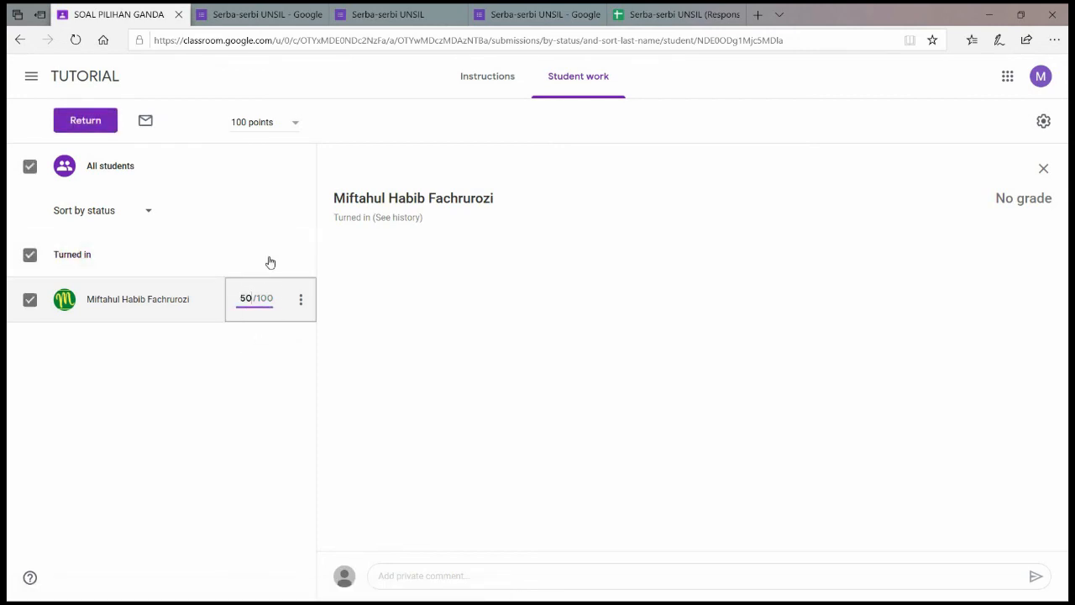
{"action": "left_click", "coordinate": [82, 119]}
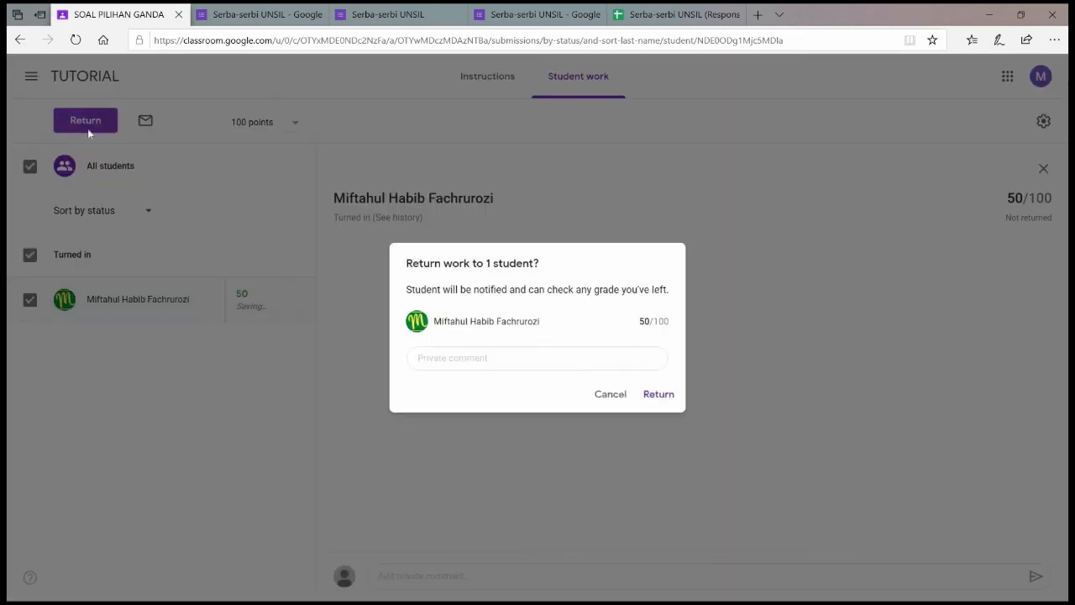
{"action": "left_click", "coordinate": [658, 394]}
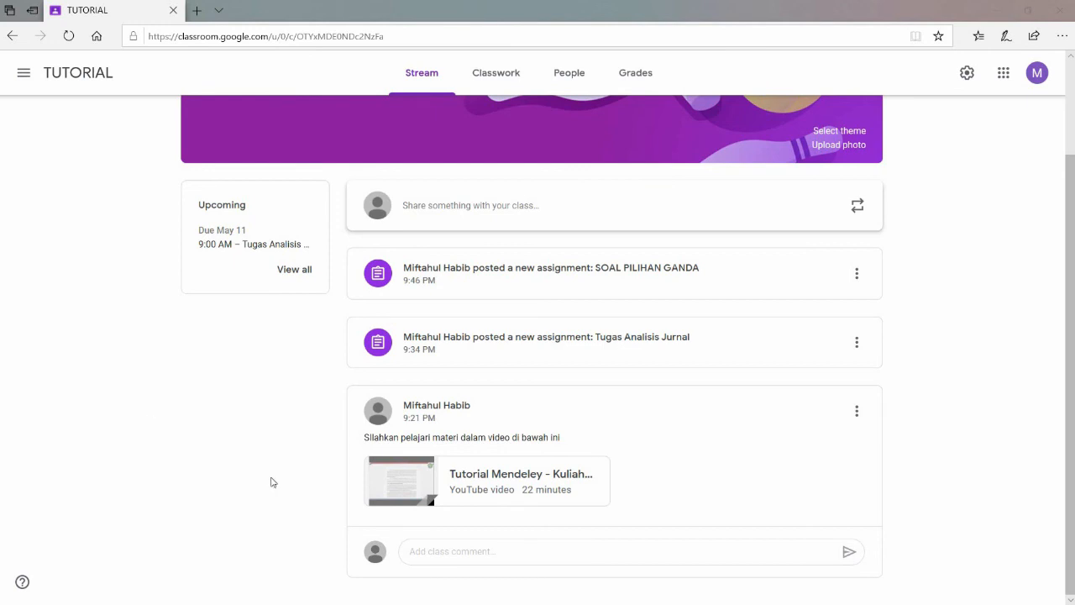
Open the student's "contoh tugas.docx" submission for Tugas Analisis Jurnal and comment "seharusnya hanyalah" on the words "hanya lah".
{"action": "left_click", "coordinate": [608, 344]}
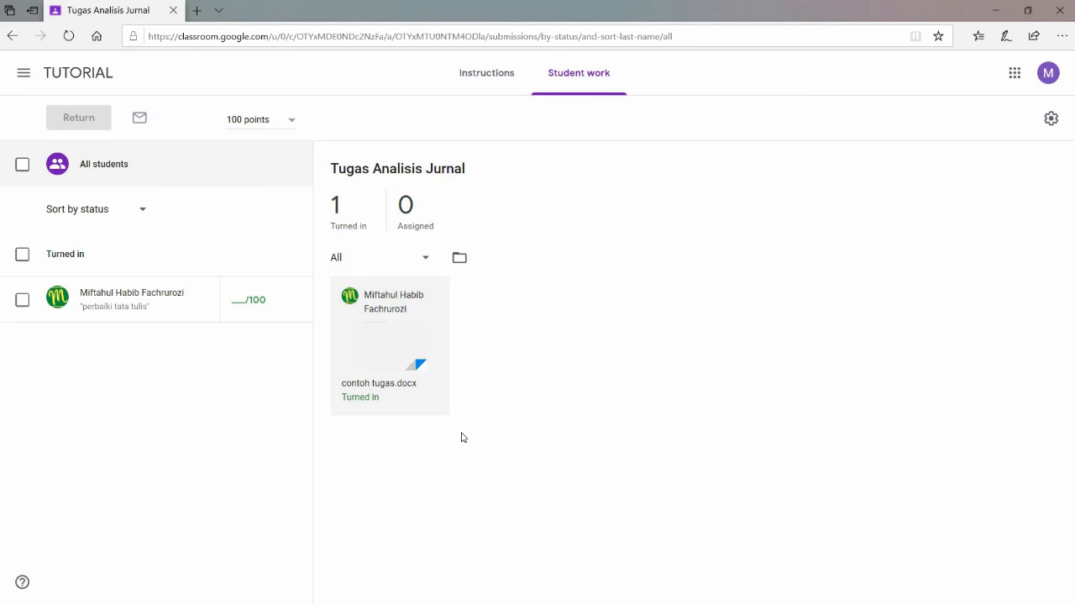
{"action": "left_click", "coordinate": [375, 361]}
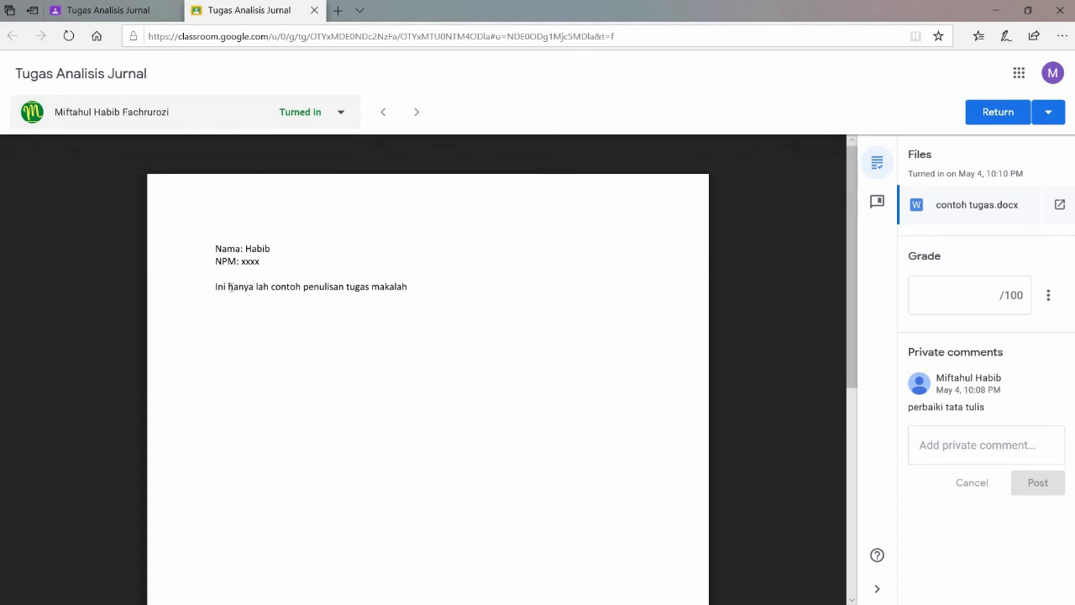
{"action": "left_click_drag", "start_coordinate": [228, 287], "coordinate": [269, 287]}
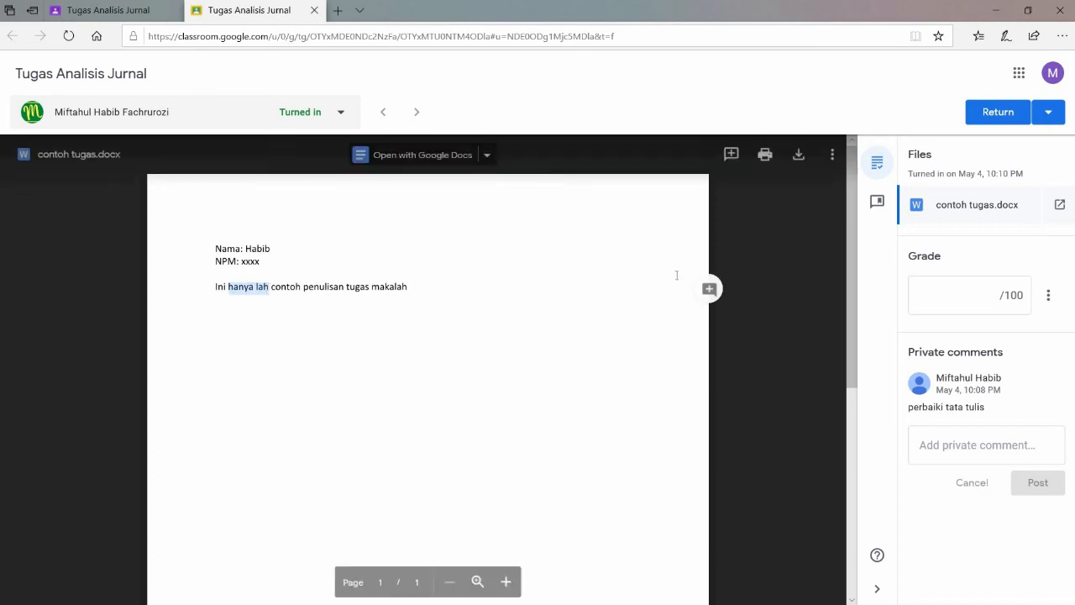
{"action": "left_click", "coordinate": [731, 154]}
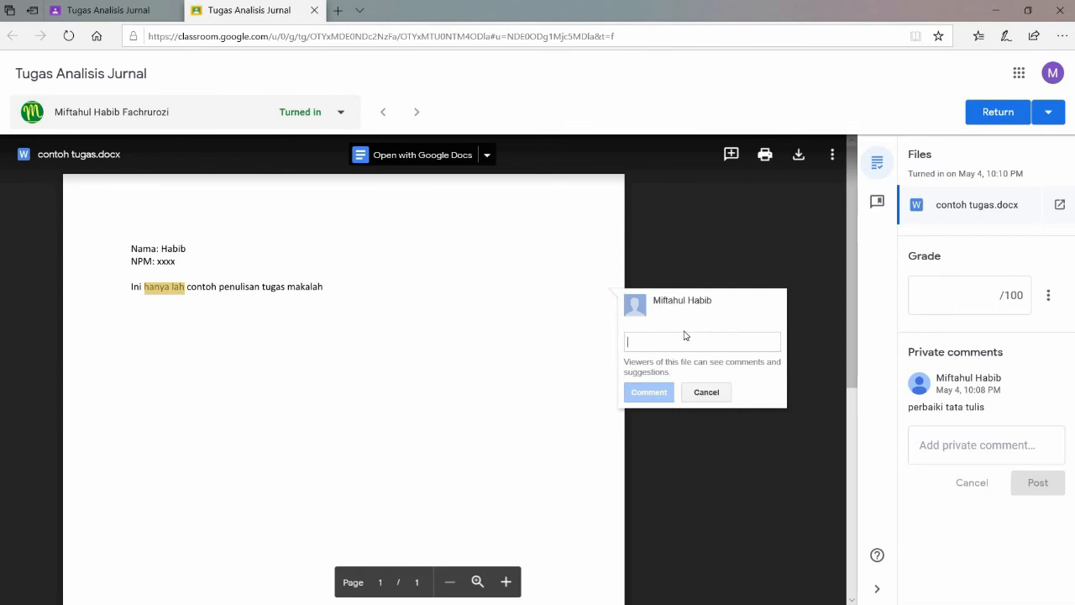
{"action": "type", "text": "seharusnya hanyalah"}
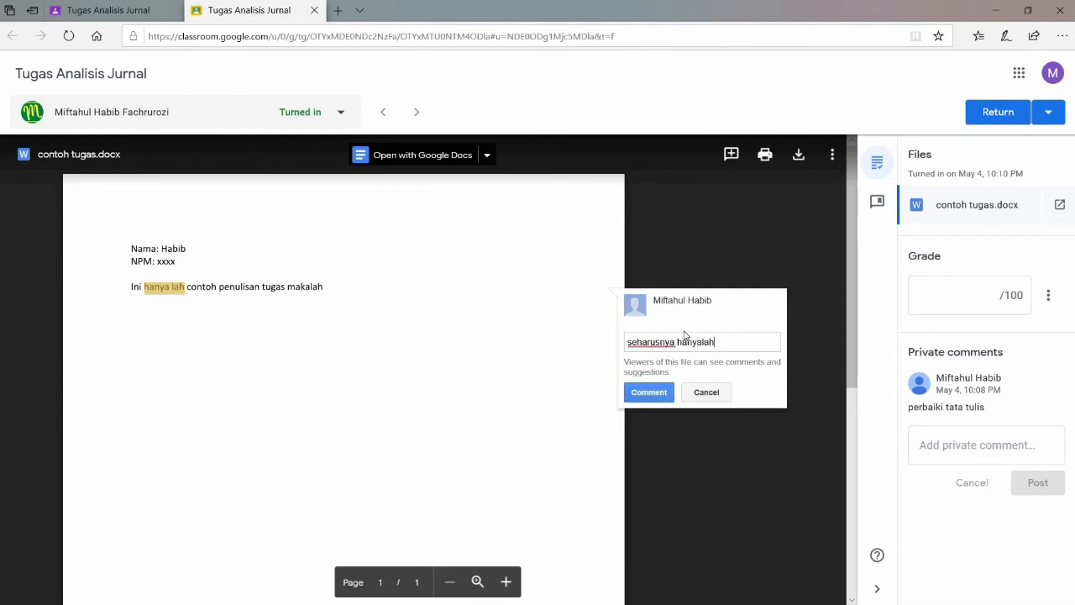
{"action": "left_click", "coordinate": [648, 392]}
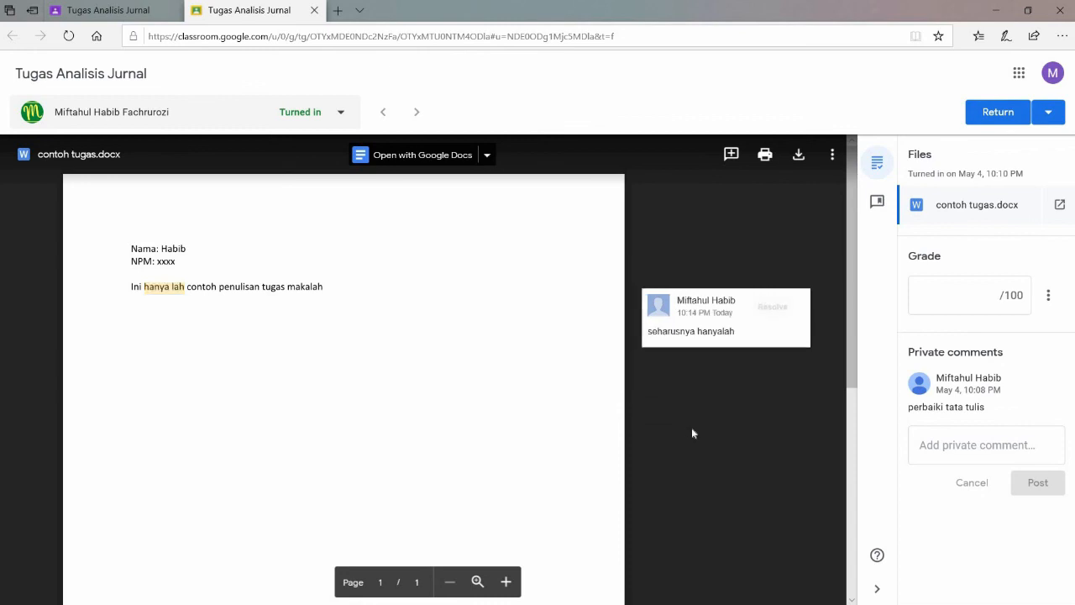
Post the private comment "Silahkan cek komentar dalam file" on the student's submission.
{"action": "left_click", "coordinate": [981, 446]}
{"action": "type", "text": "Silah"}
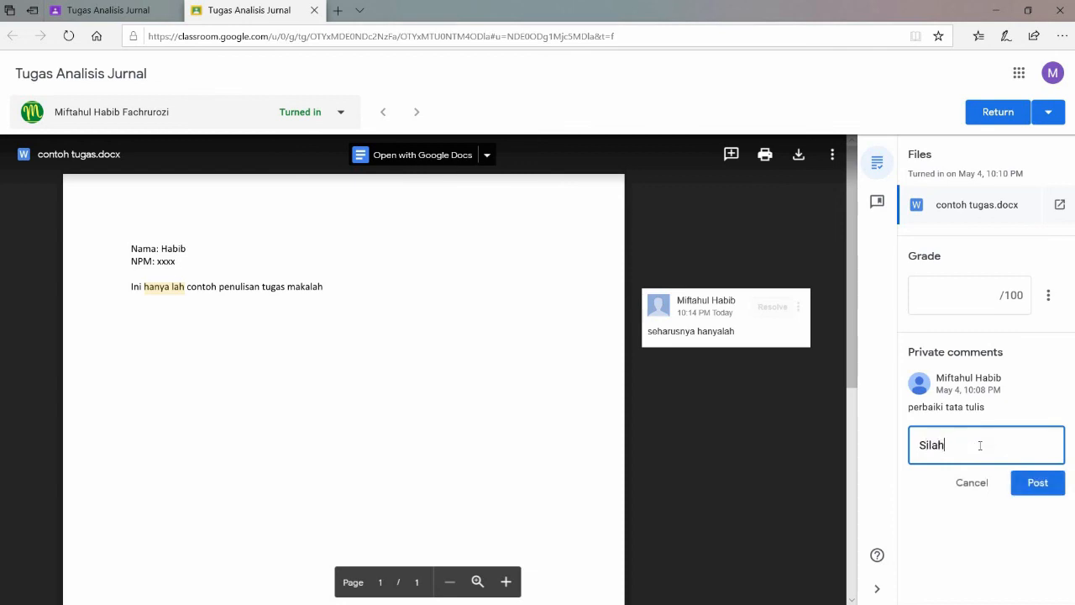
{"action": "type", "text": "kan cek komentar dalam file"}
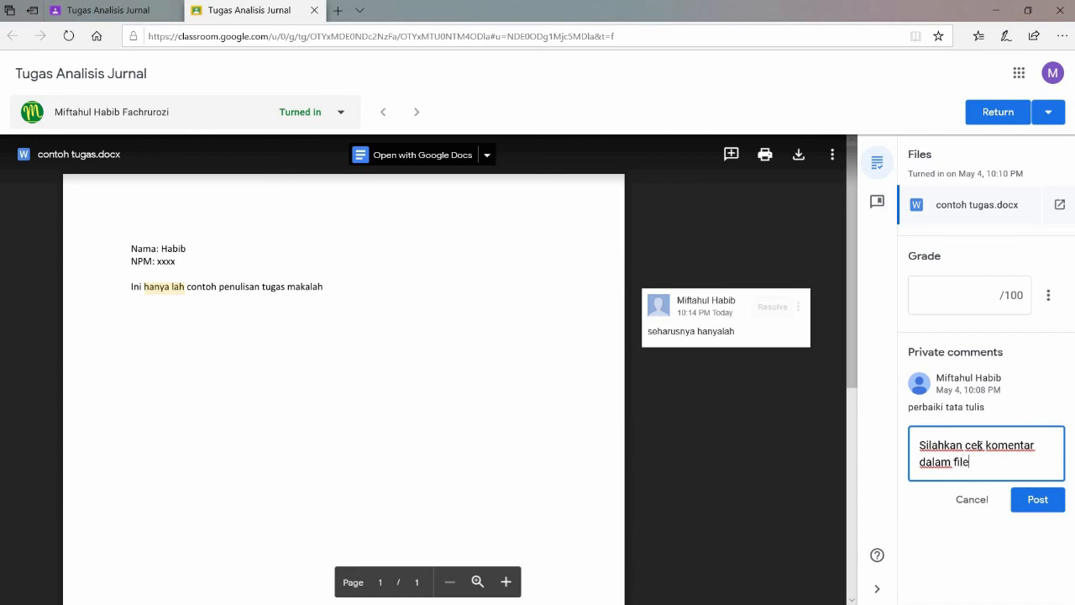
{"action": "left_click", "coordinate": [1033, 507]}
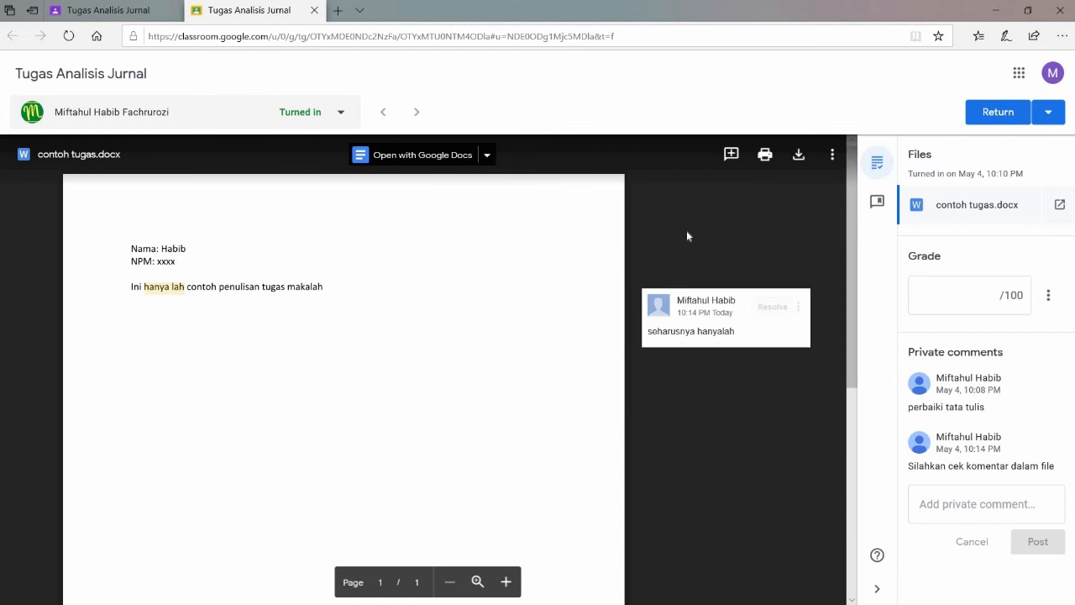
Grade the Tugas Analisis Jurnal submission 75 out of 100, return it, and go back to the assignment's student work overview.
{"action": "left_click", "coordinate": [970, 299]}
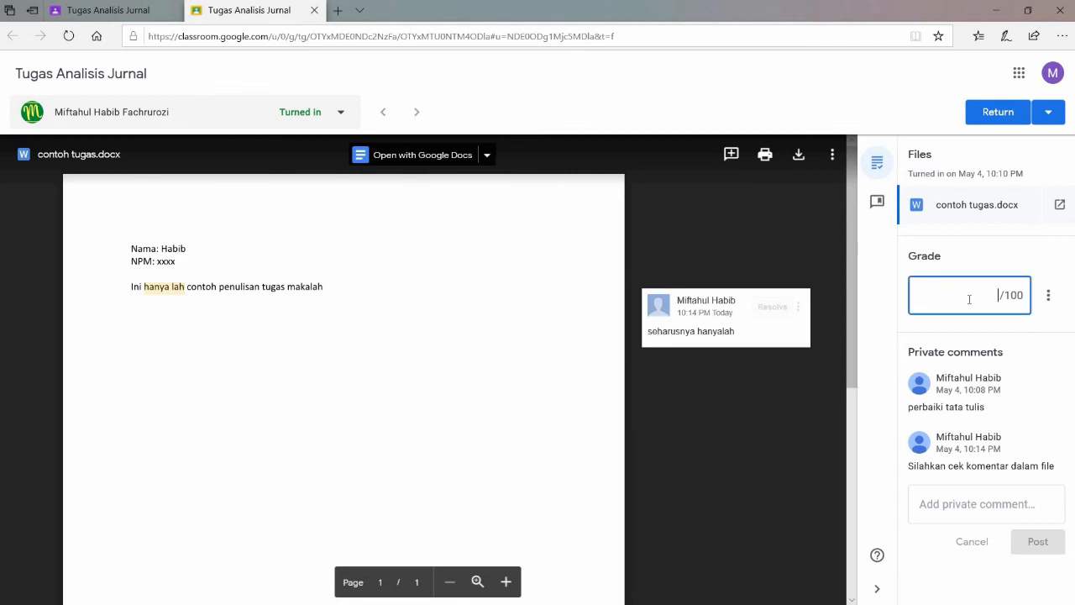
{"action": "type", "text": "75"}
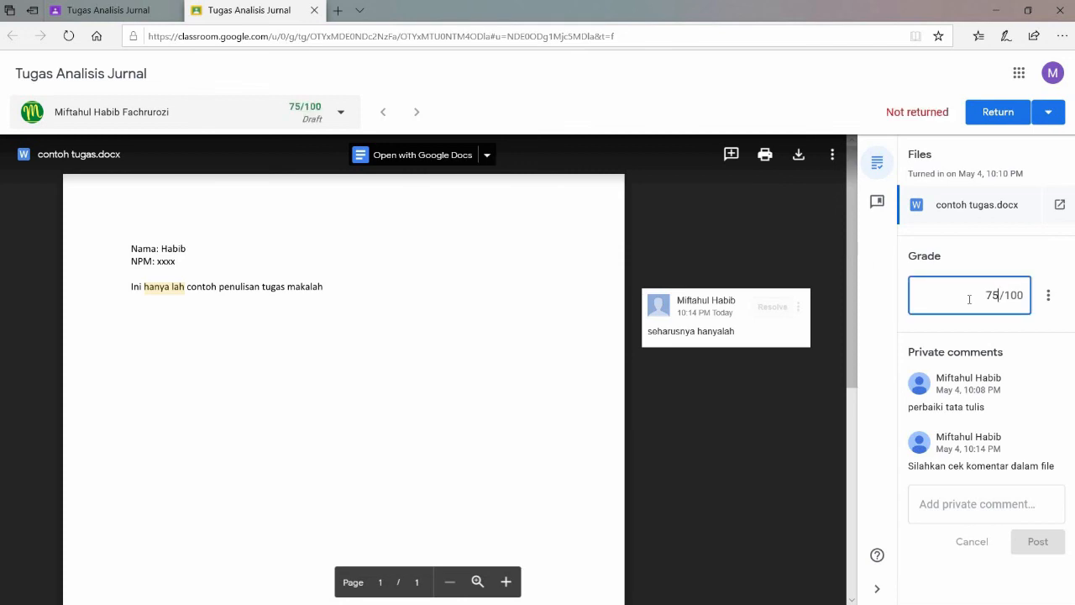
{"action": "left_click", "coordinate": [1000, 118]}
{"action": "left_click", "coordinate": [655, 381]}
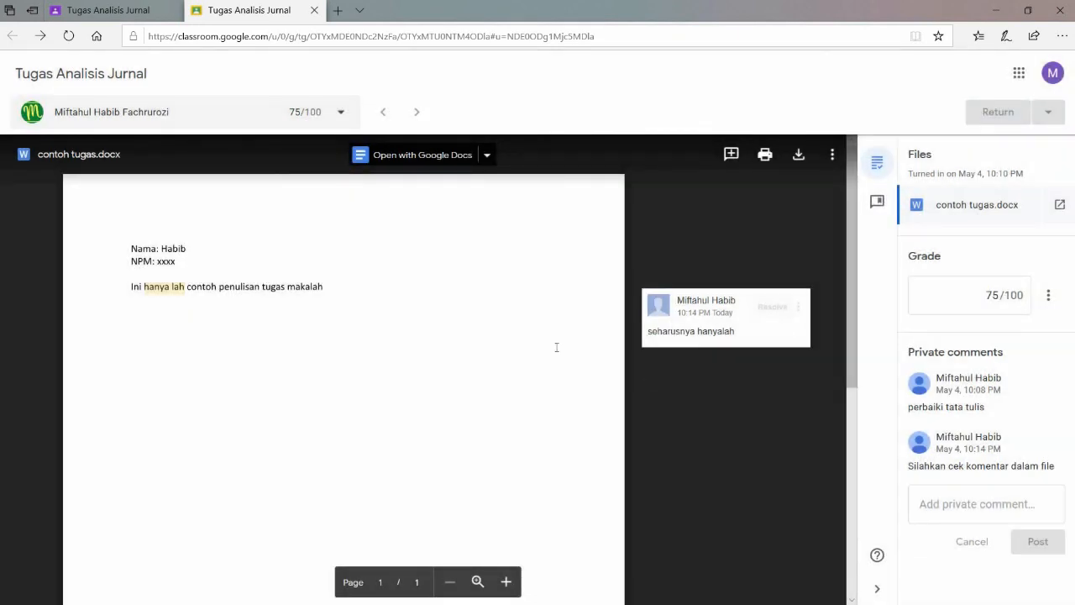
{"action": "left_click", "coordinate": [128, 5]}
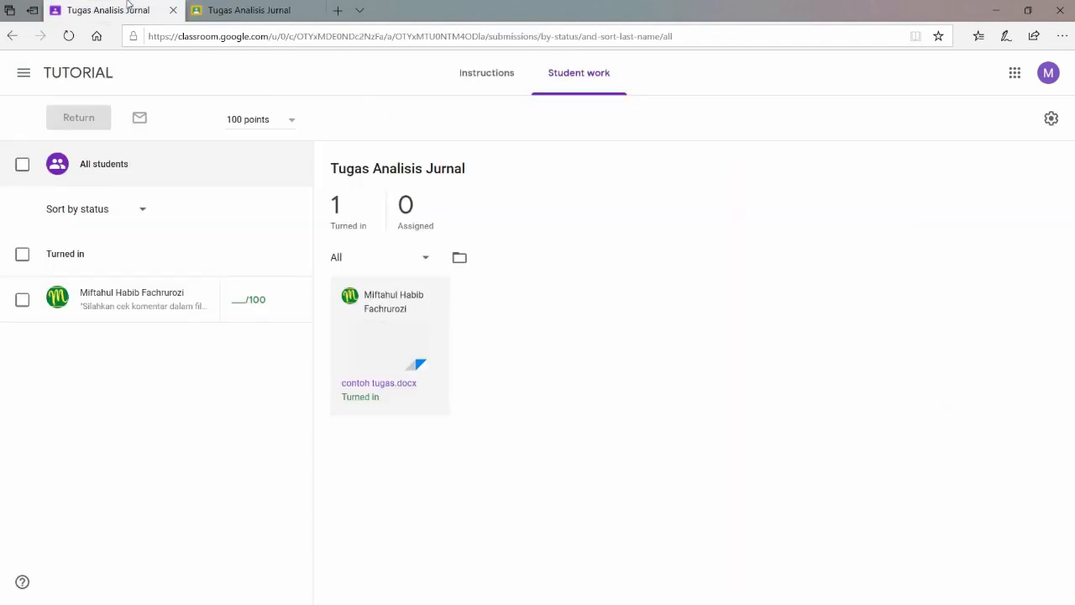